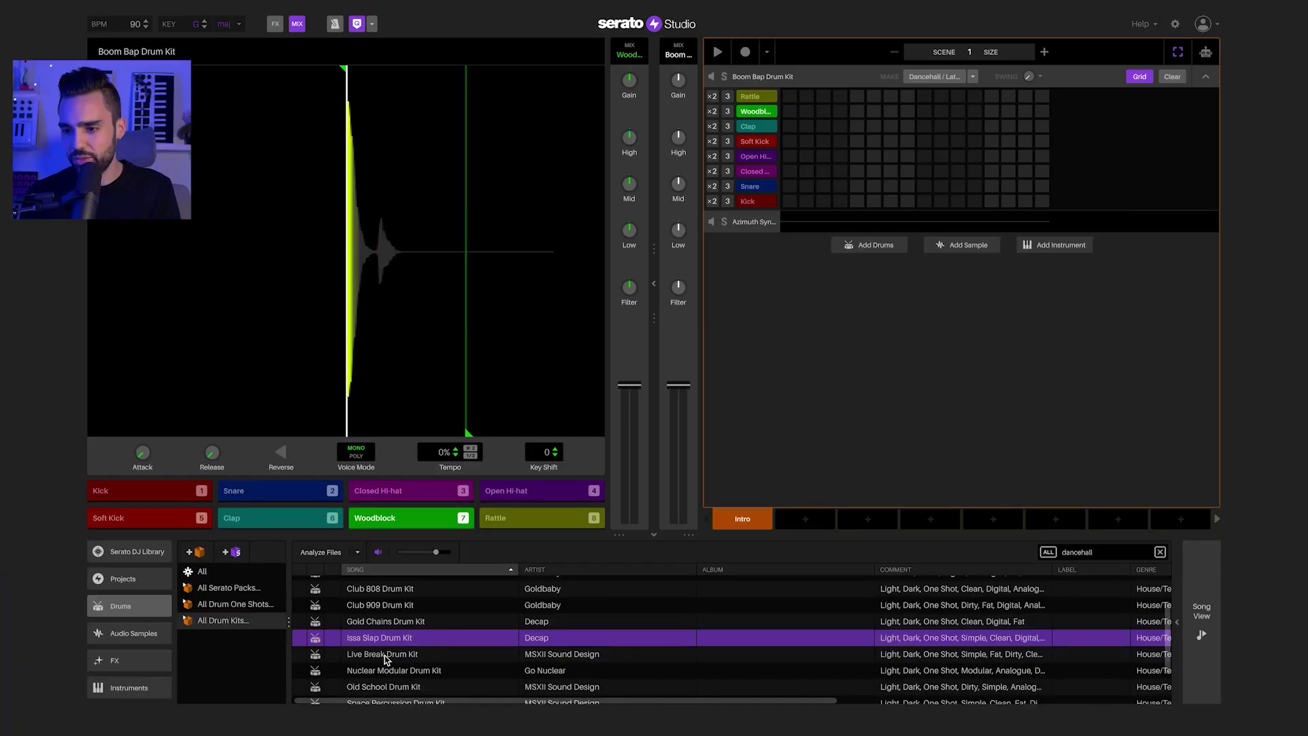
# - Replace the current drum kit with the Live Break Drum Kit and audition its Clap sound
pyautogui.click(374, 657)
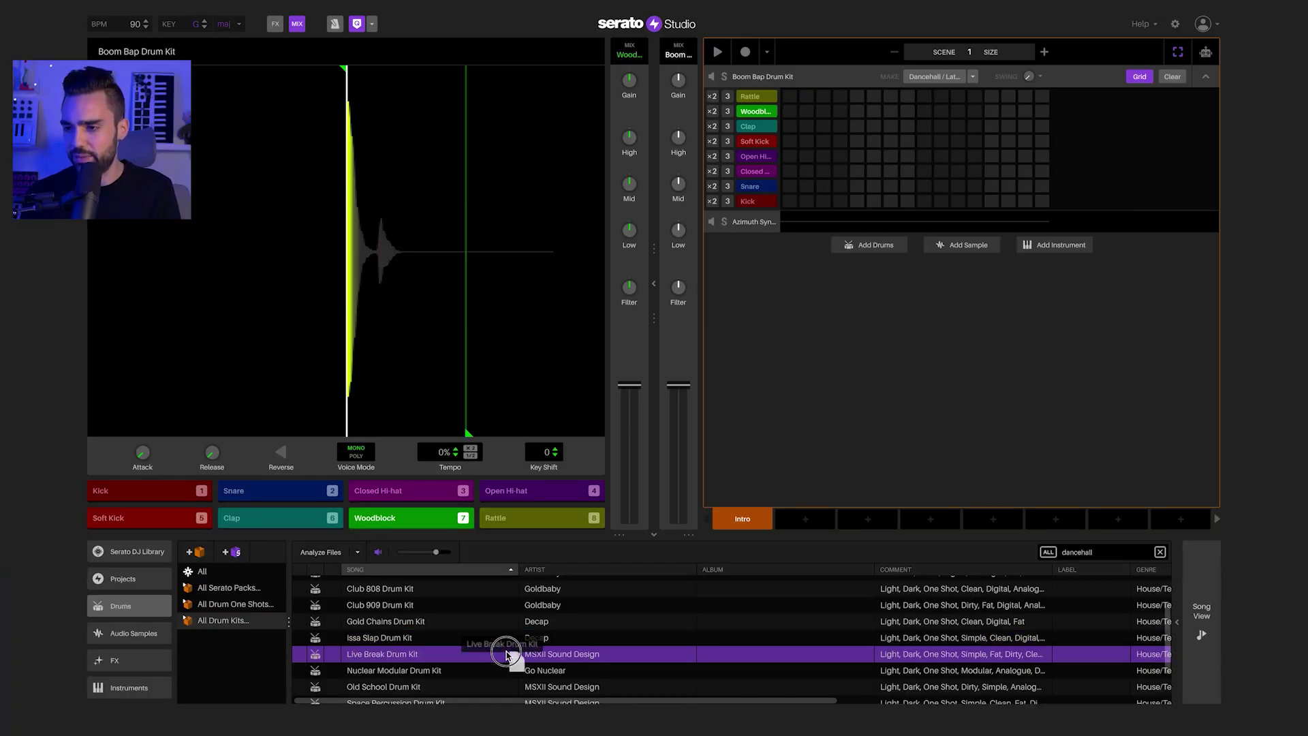
pyautogui.moveTo(505, 658); pyautogui.dragTo(894, 144)
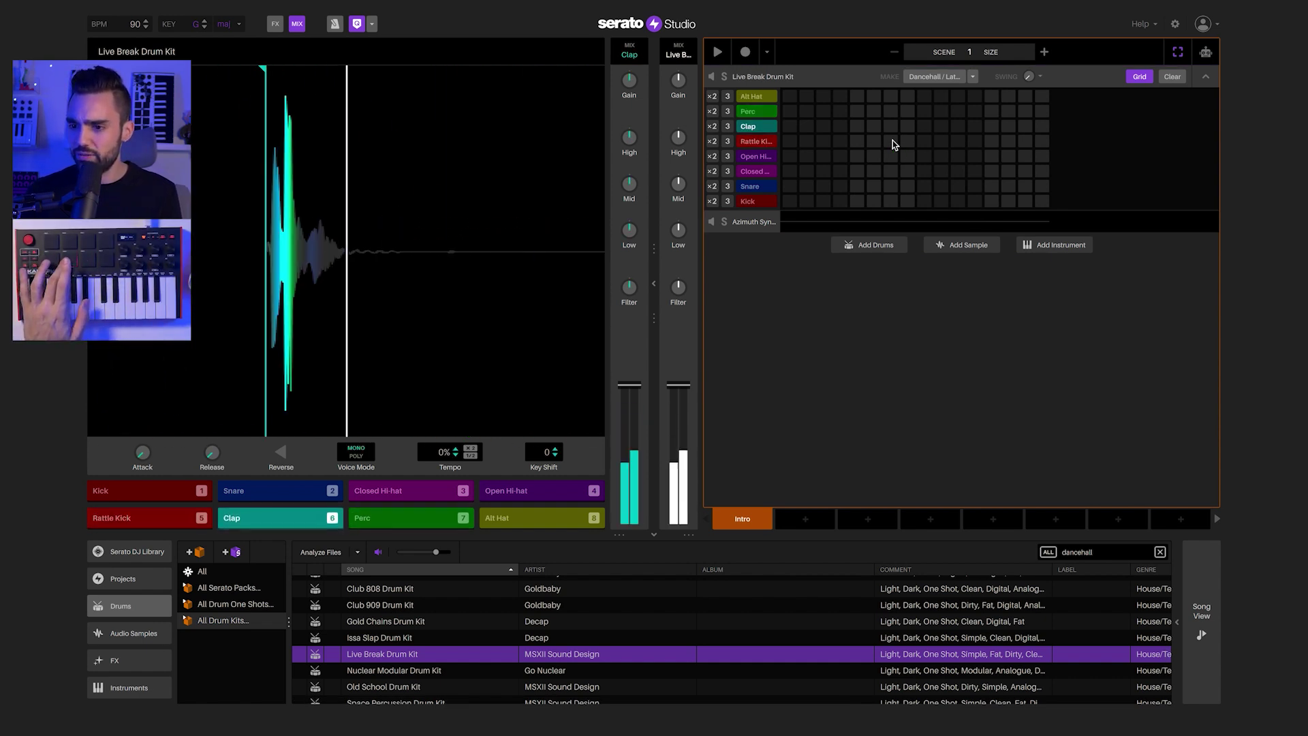
pyautogui.click(278, 520)
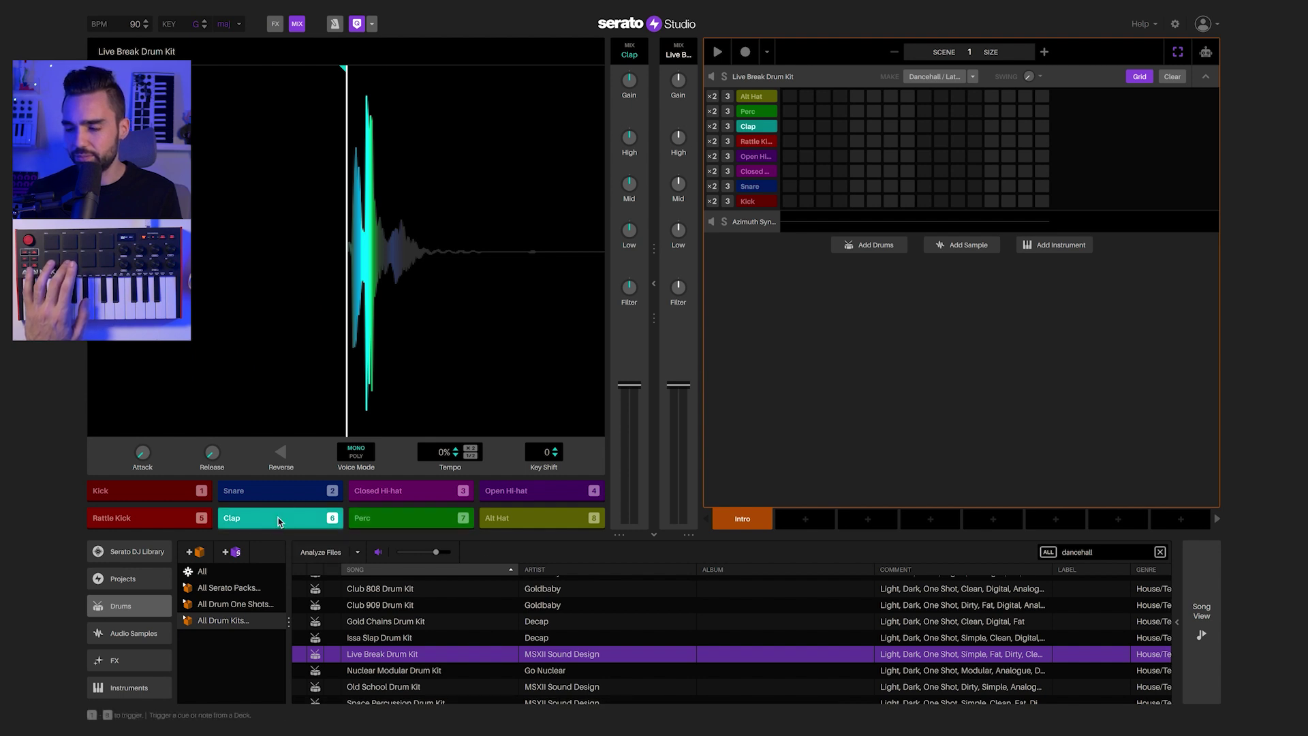
pyautogui.click(762, 125)
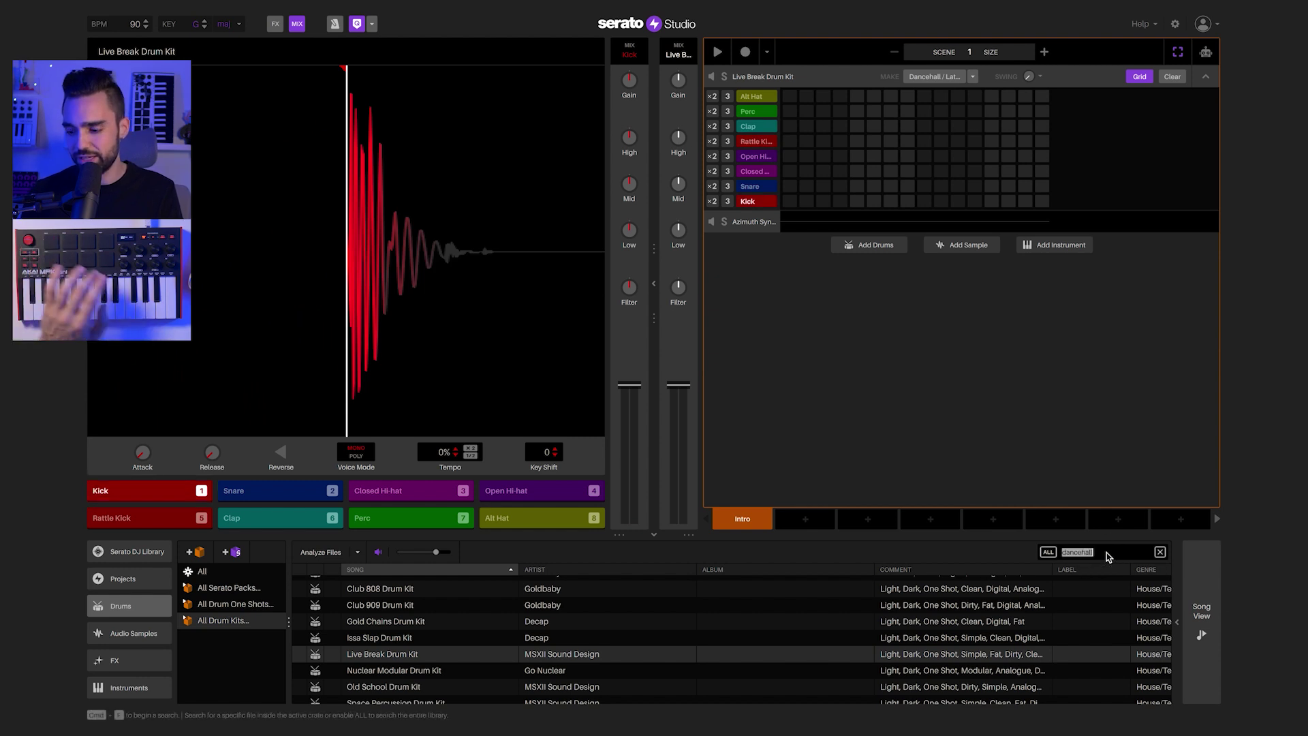
# - Search the All Drum One Shots crate for "kick" and preview the kick samples from several kits
pyautogui.click(216, 606)
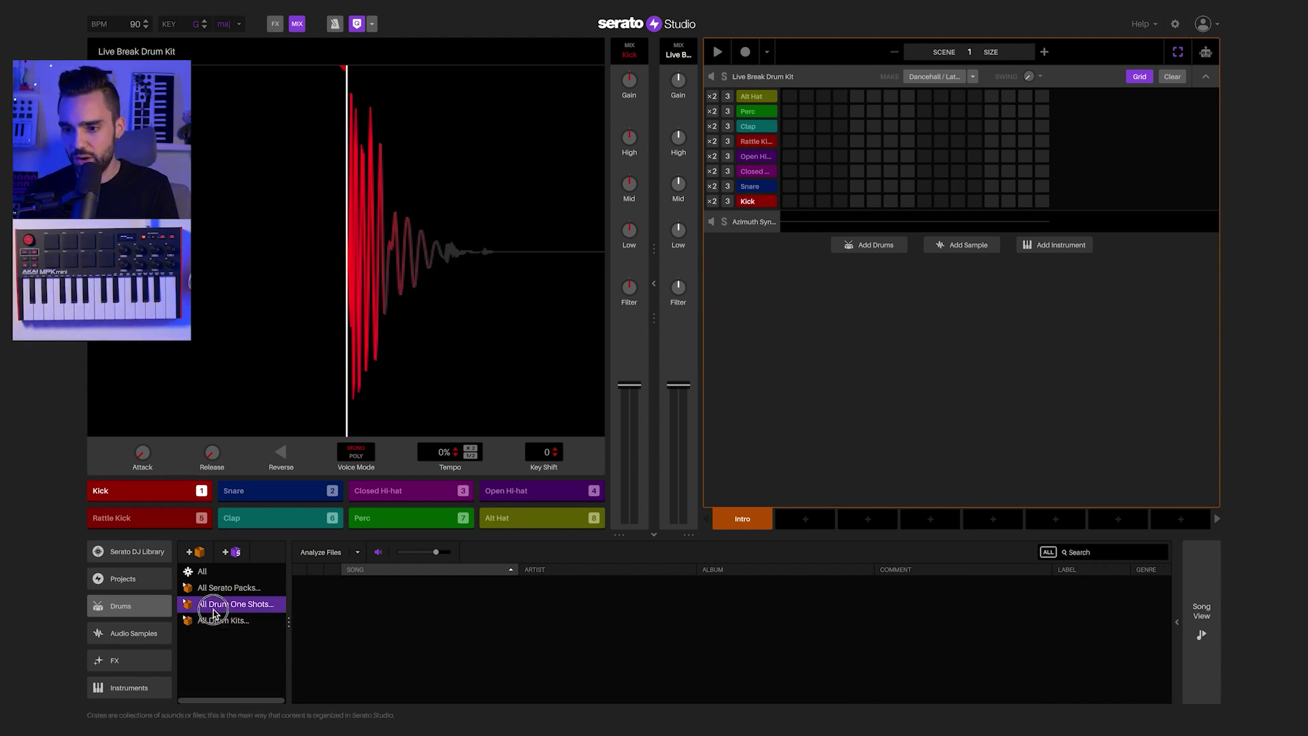
pyautogui.write('kick')
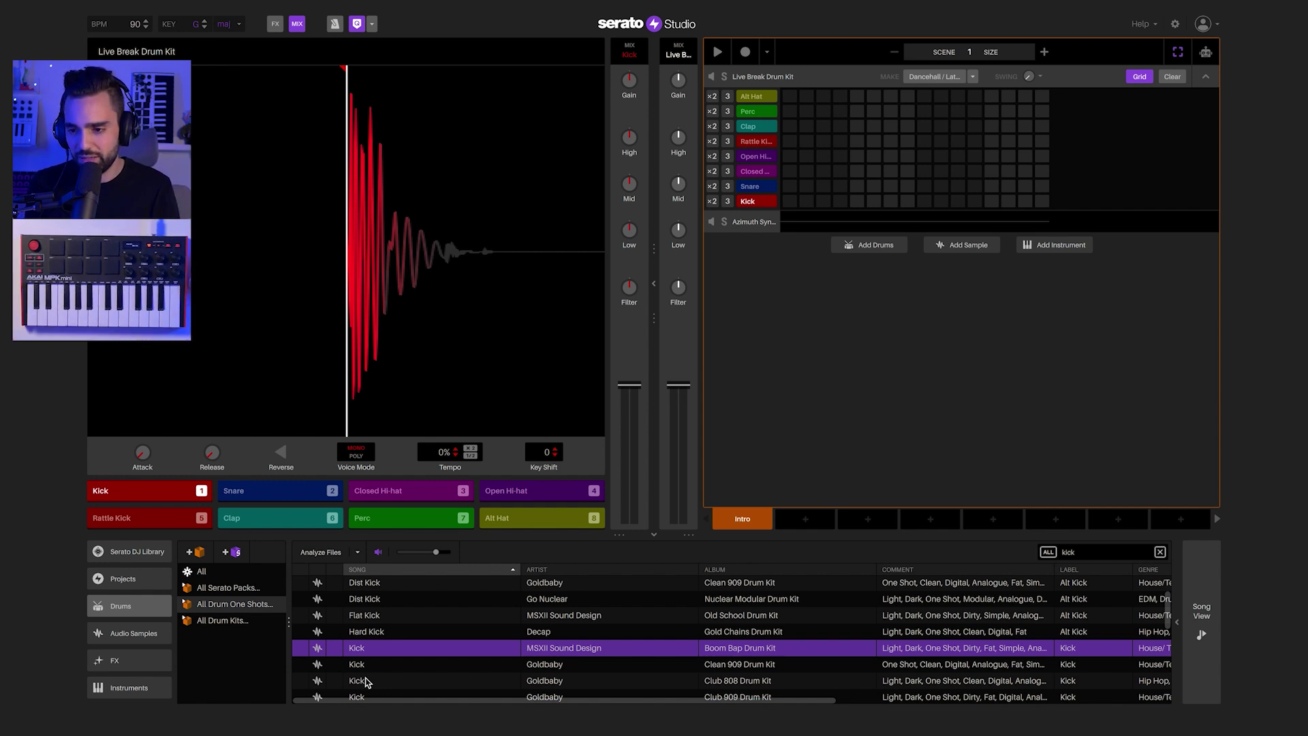
pyautogui.click(366, 681)
pyautogui.scroll(-3, 374, 640)
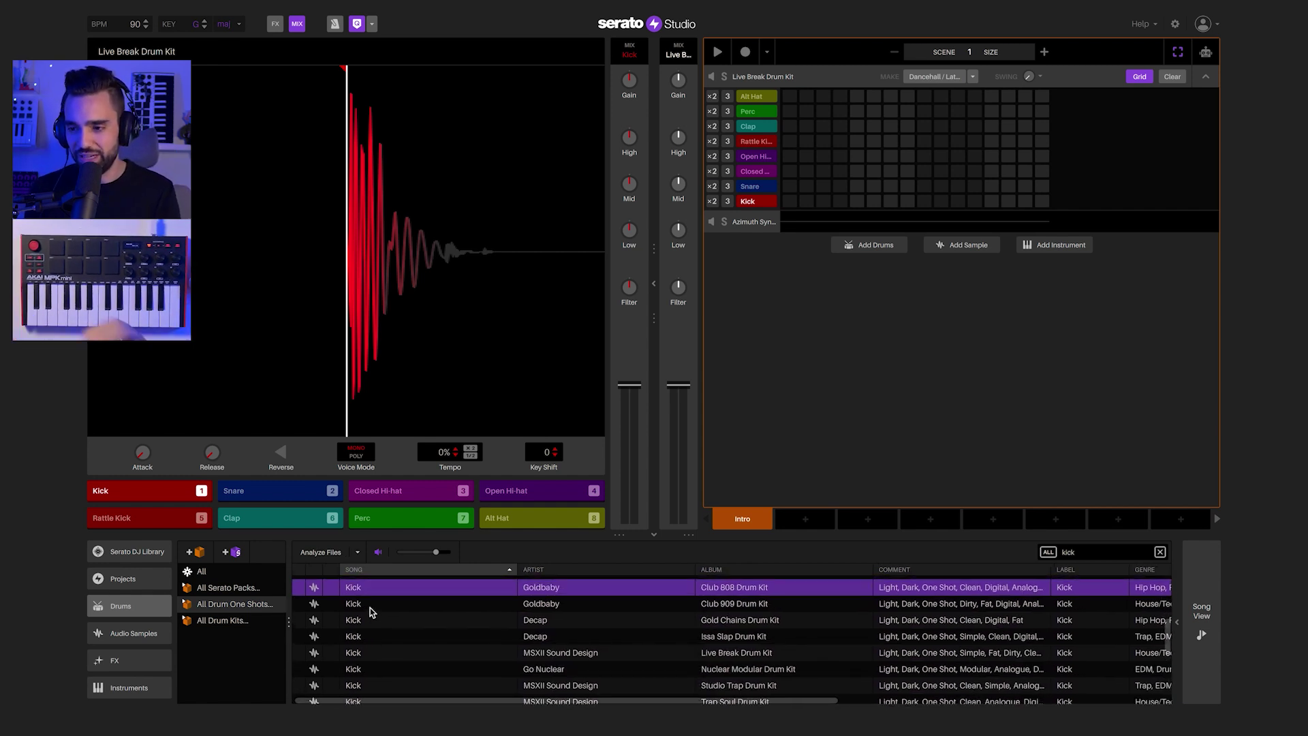
pyautogui.press('Down')
pyautogui.press('Down')
pyautogui.press('Down')
pyautogui.press('Down')
pyautogui.press('Down')
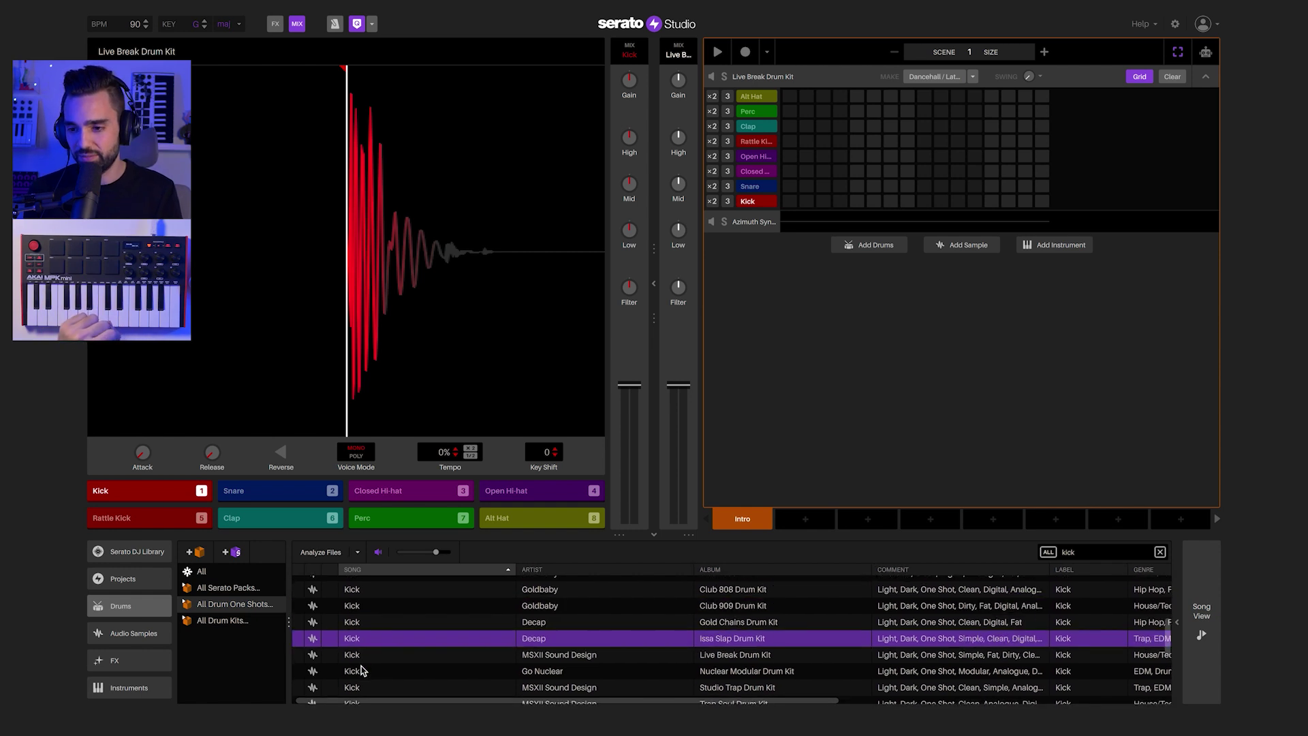
# - Load the Kick sample from the Issa Slap Drum Kit onto the kit's Kick pad
pyautogui.scroll(-1, 361, 671)
pyautogui.click(356, 605)
pyautogui.click(358, 620)
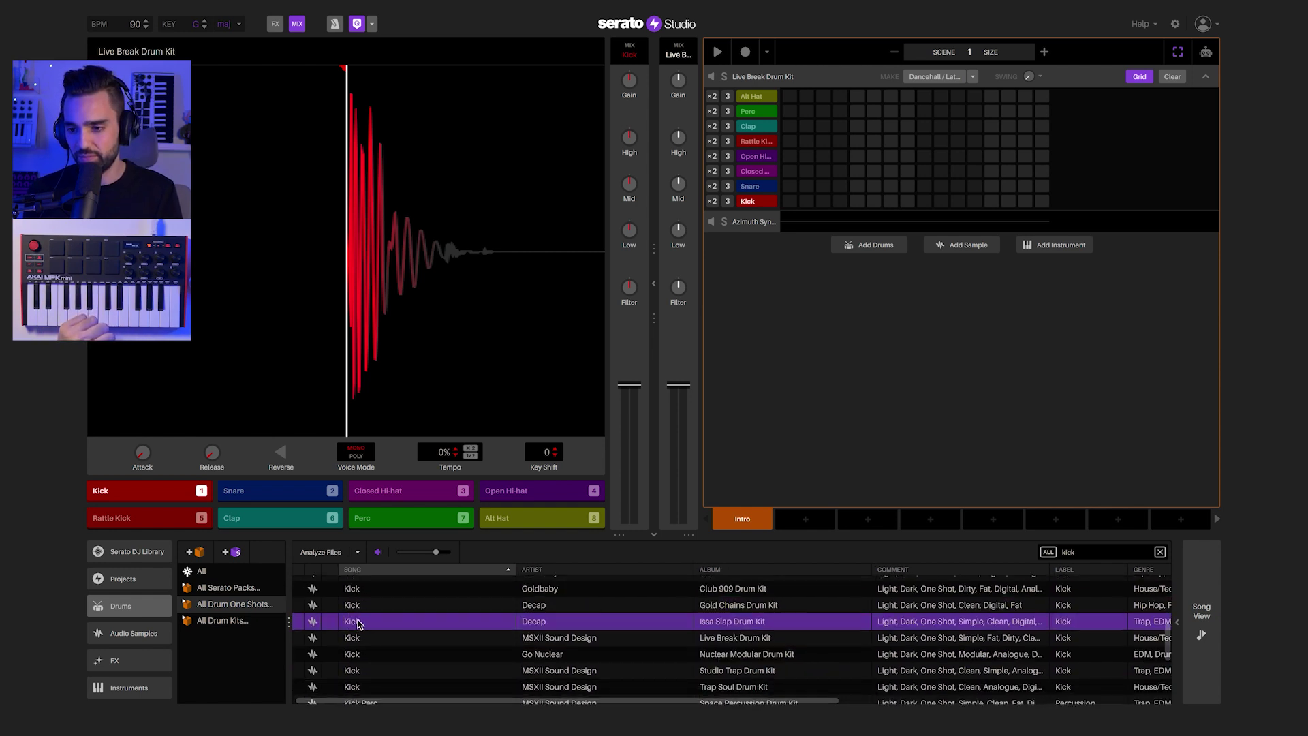
pyautogui.moveTo(347, 616); pyautogui.dragTo(137, 491)
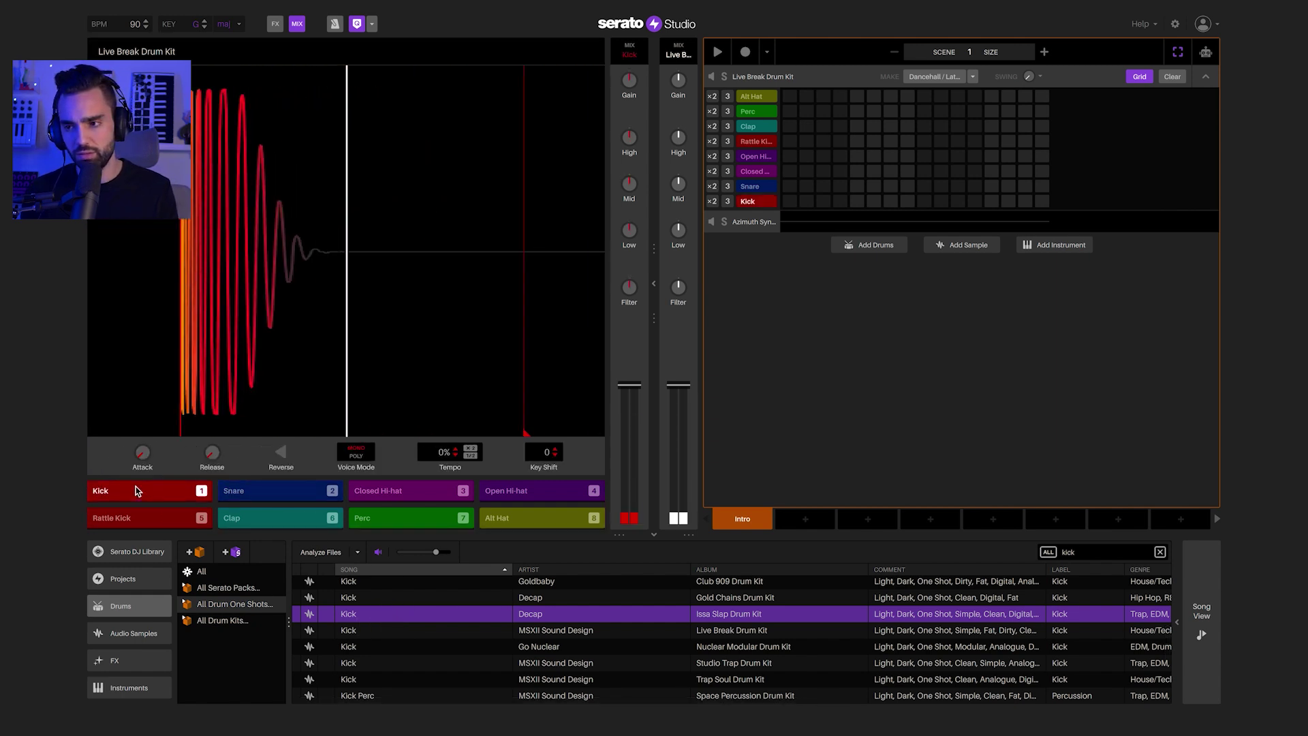
# - Audition the Closed Hi-hat, Clap and Kick pads together to judge the updated kit
pyautogui.press('3')
pyautogui.press('6')
pyautogui.press('1')
pyautogui.press('3')
pyautogui.press('3')
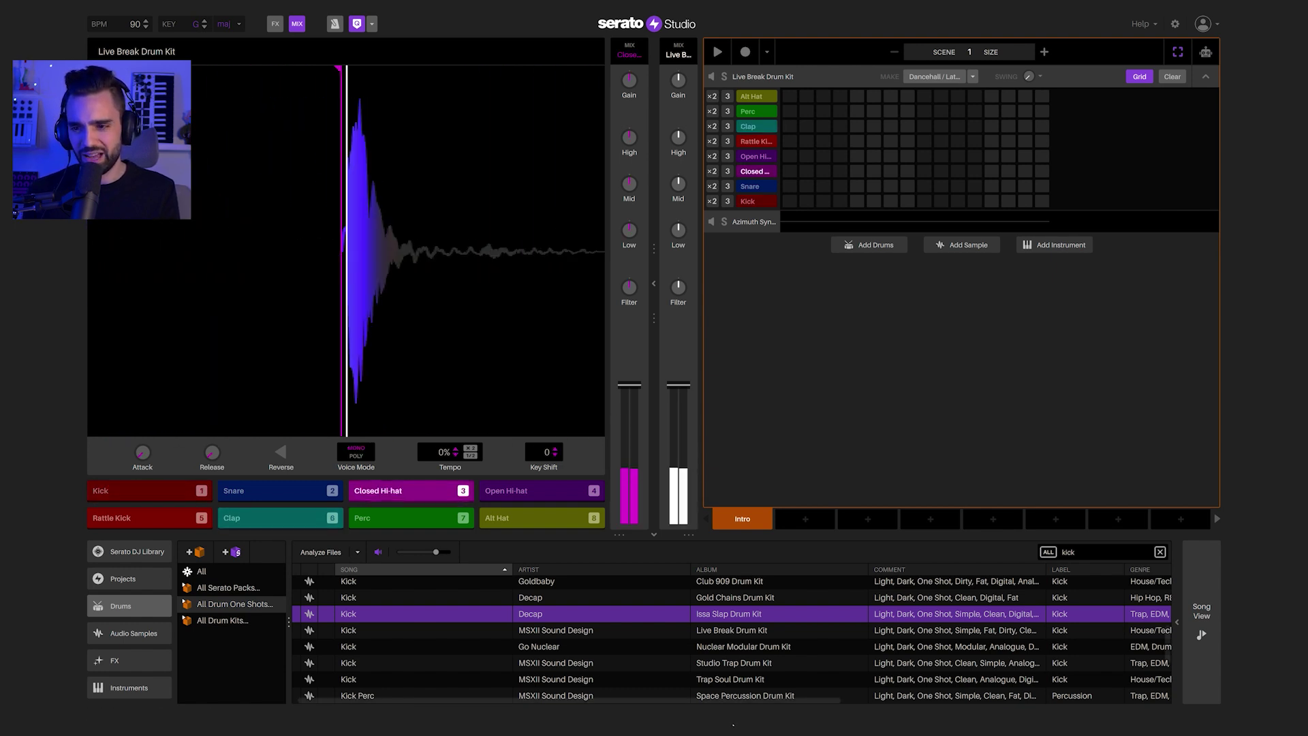
pyautogui.doubleClick(1078, 553)
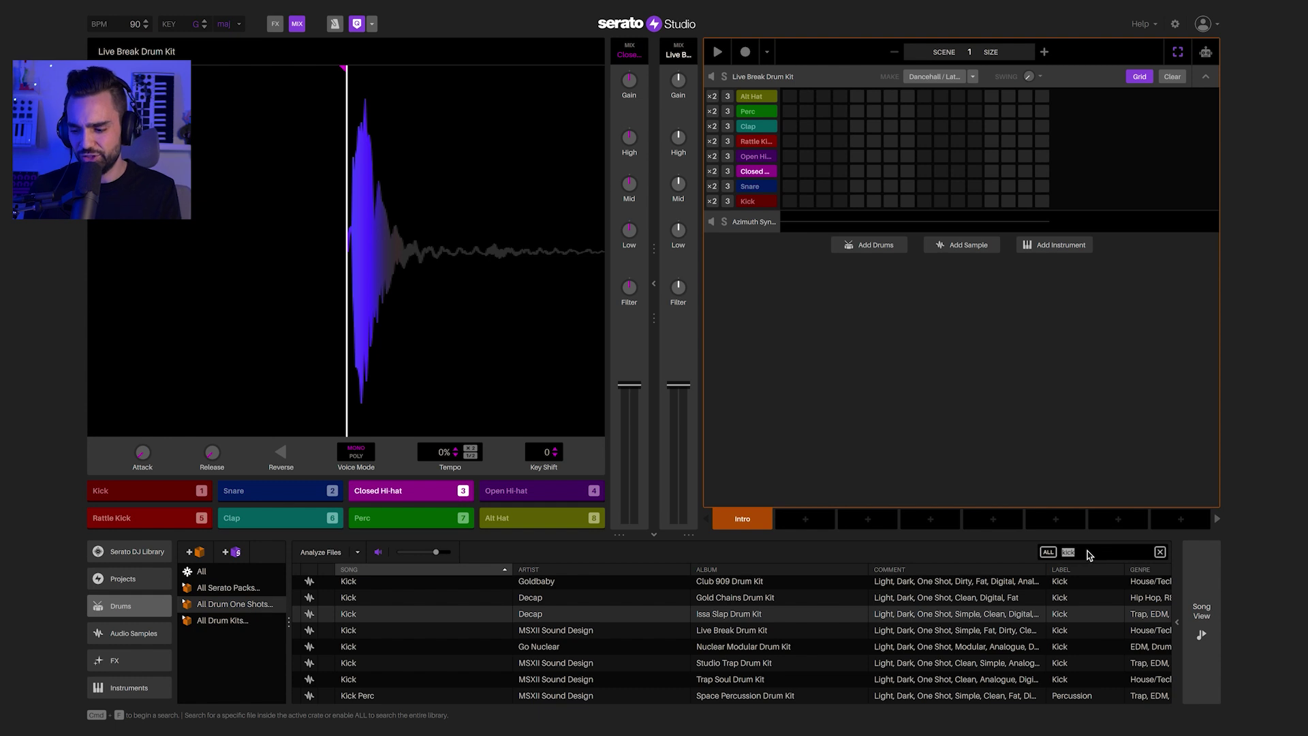
pyautogui.write('clap')
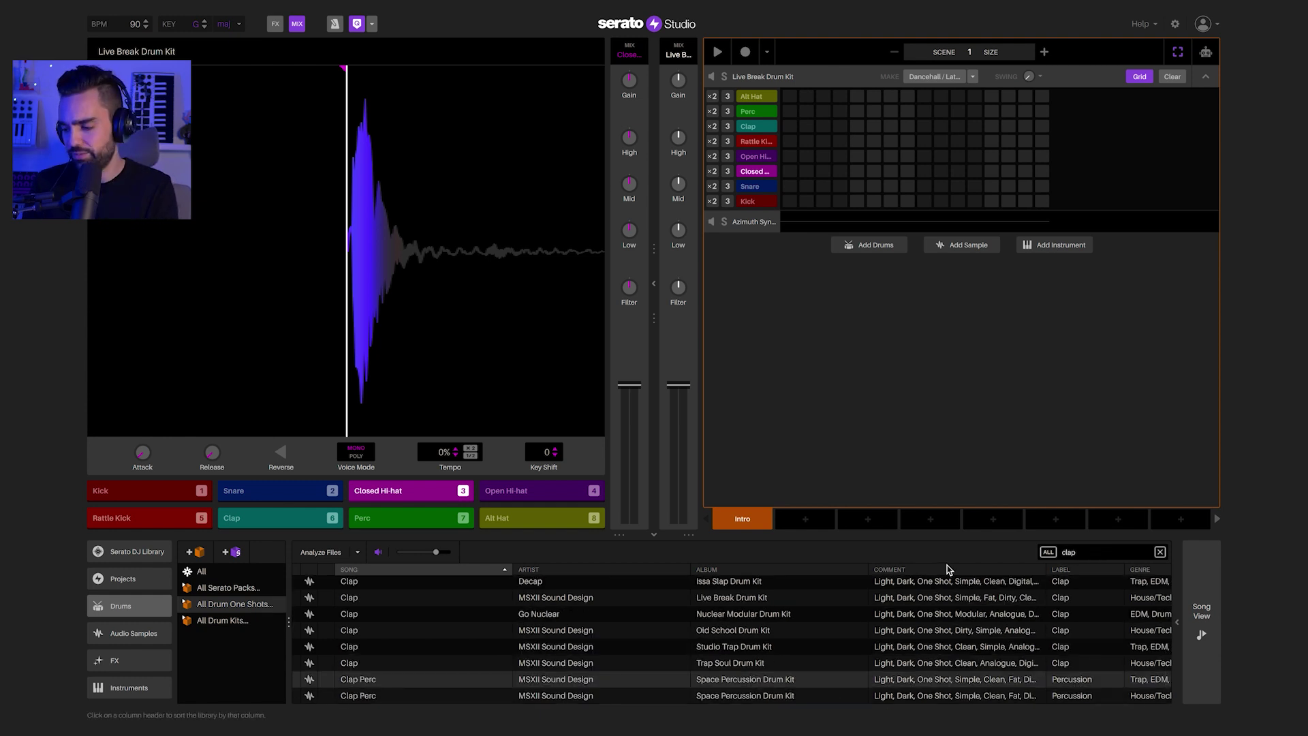
pyautogui.press('BackSpace')
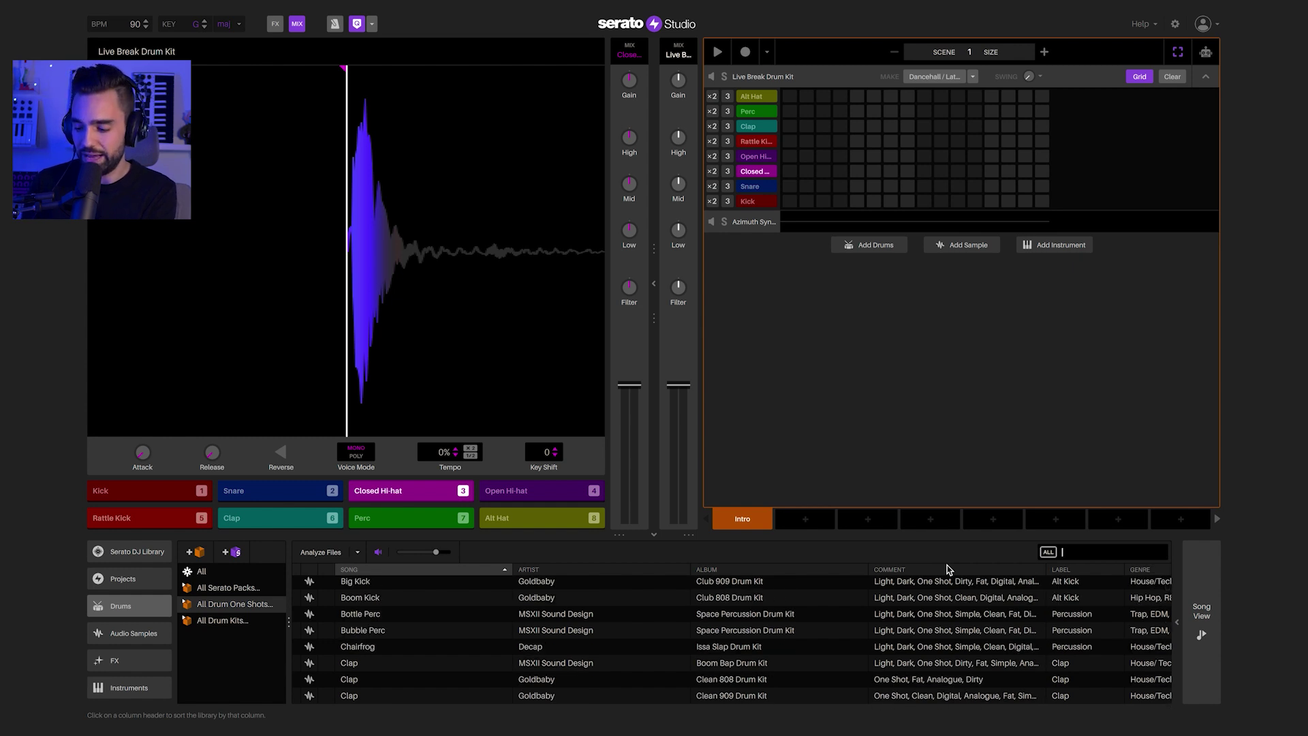
# - Search the drum one shots for "hi-hat" and preview the Closed Hi-hat samples
pyautogui.write('hi-hat')
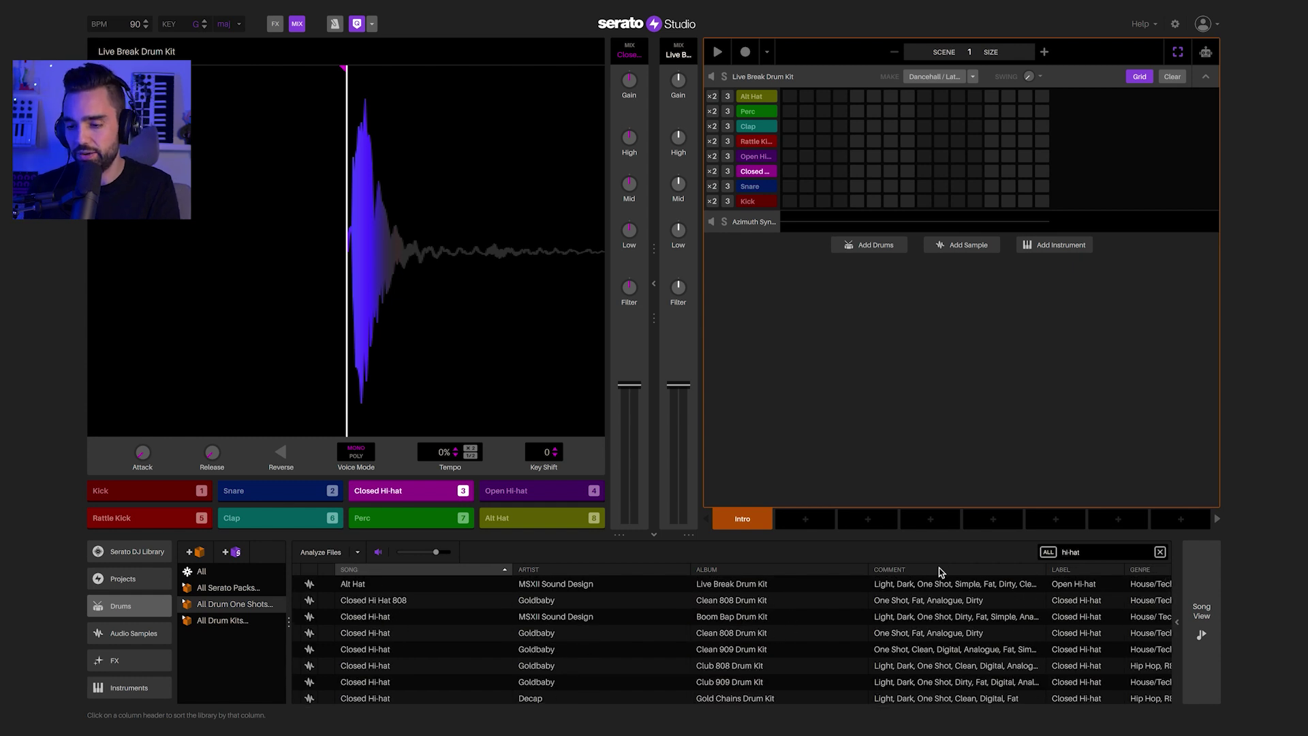
pyautogui.click(370, 634)
pyautogui.click(370, 648)
pyautogui.click(372, 680)
pyautogui.scroll(-2, 373, 679)
pyautogui.click(373, 658)
pyautogui.click(371, 677)
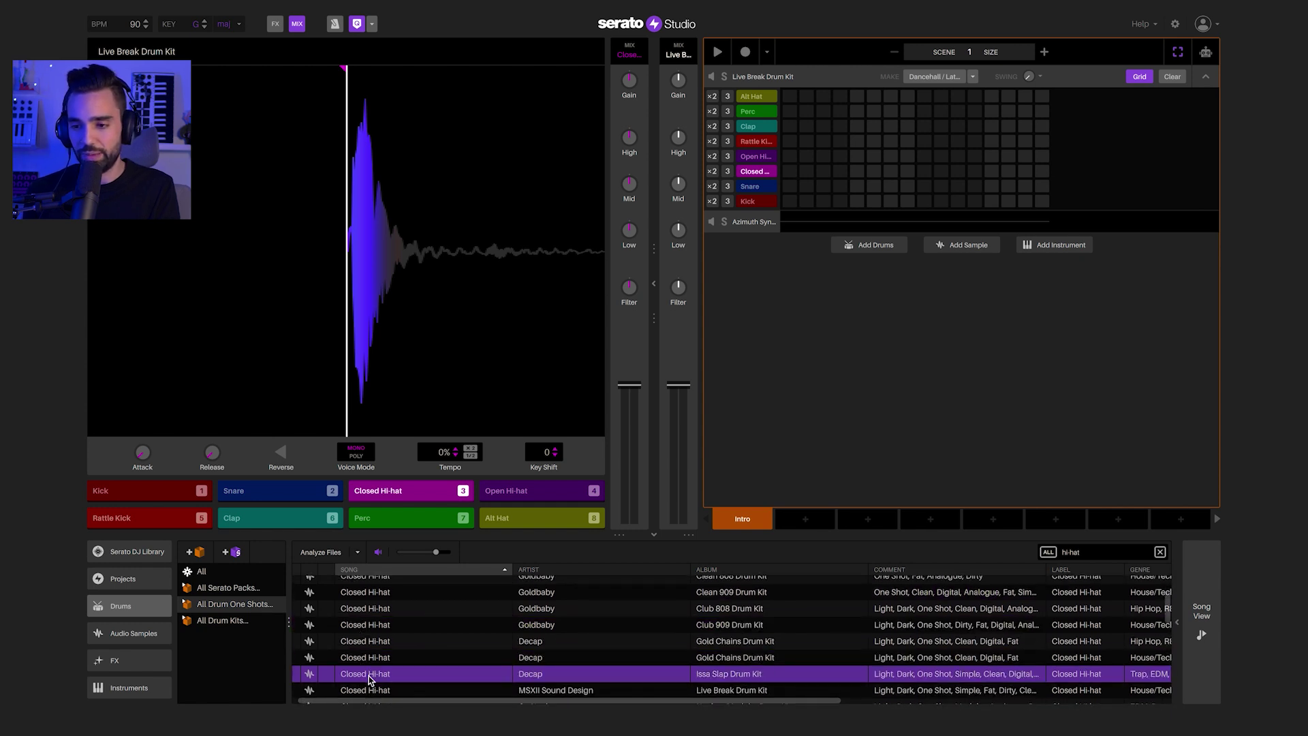
# - Preview further closed hi-hats and load the Trap Soul Drum Kit one onto the Closed Hi-hat pad
pyautogui.scroll(-2, 368, 671)
pyautogui.click(369, 644)
pyautogui.click(368, 673)
pyautogui.scroll(-2, 368, 672)
pyautogui.click(366, 667)
pyautogui.click(363, 679)
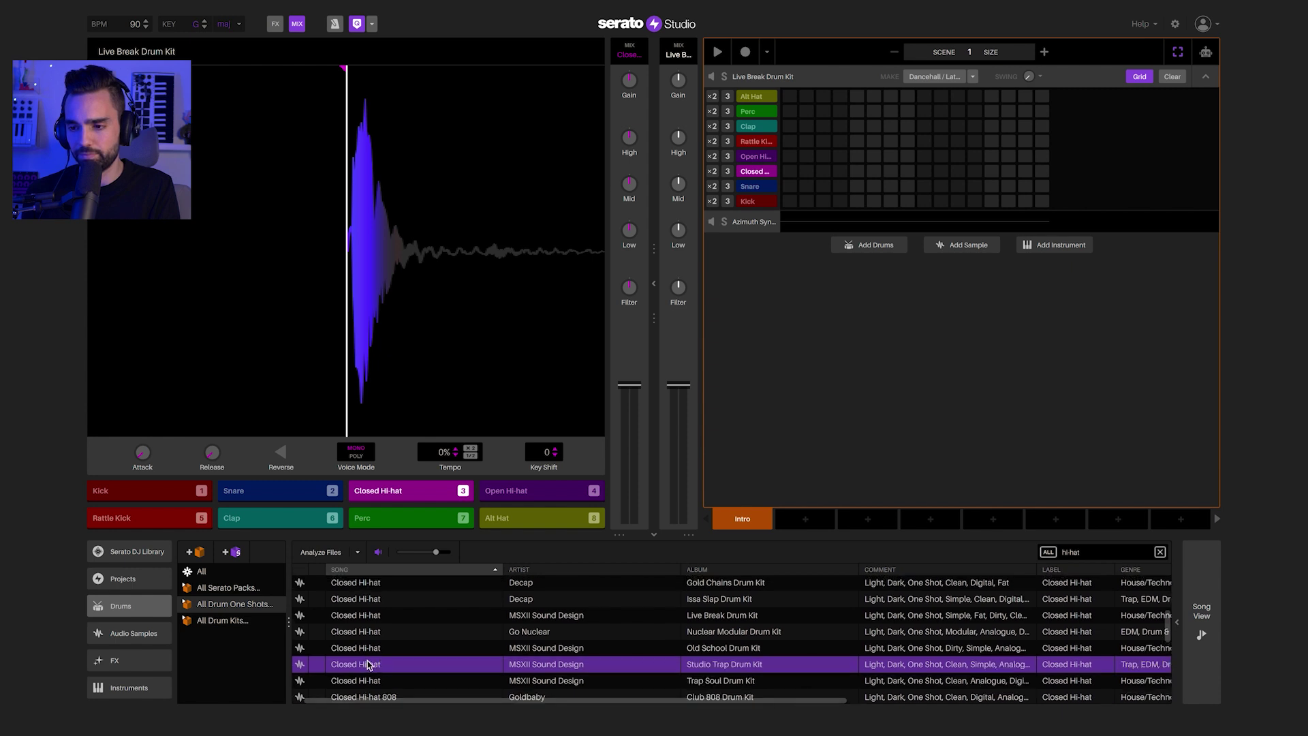
pyautogui.scroll(-1, 368, 681)
pyautogui.click(375, 698)
pyautogui.click(377, 669)
pyautogui.moveTo(385, 653); pyautogui.dragTo(390, 503)
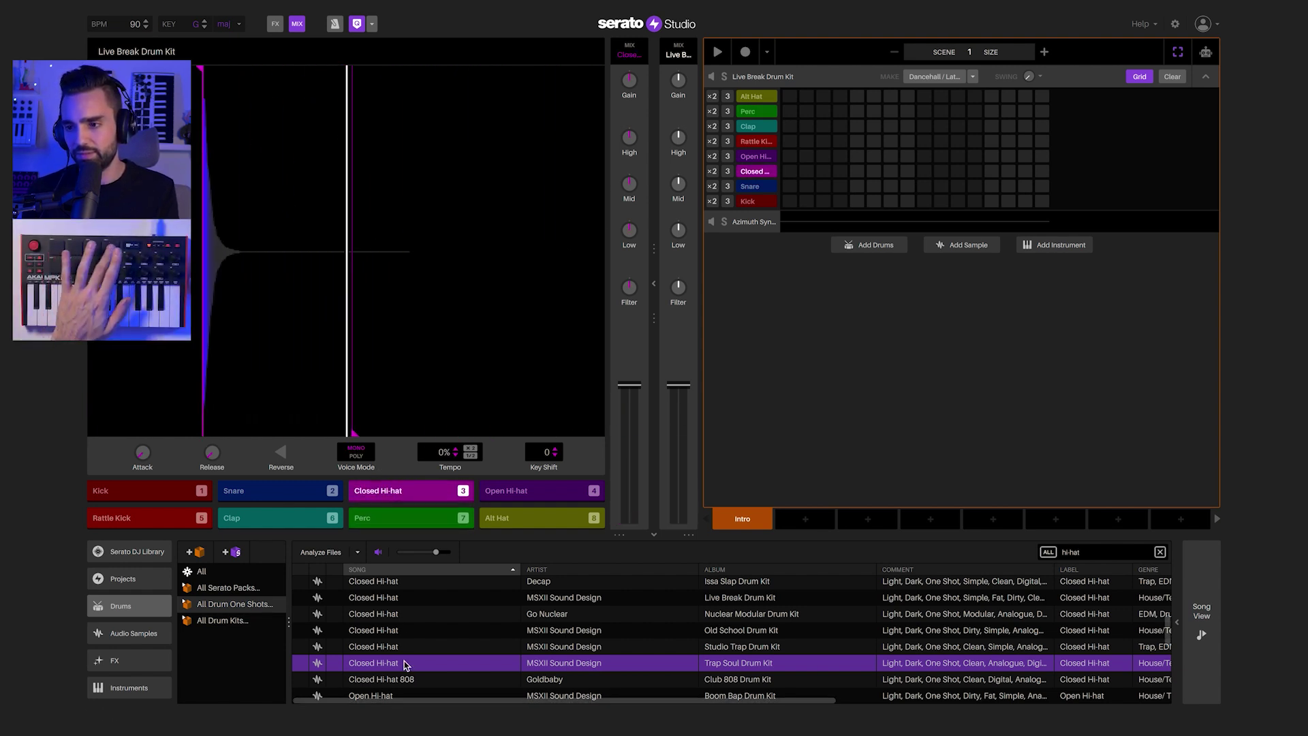
# - Search the one shots for "open" and load the Gold Chains Drum Kit's Open Hi-hat onto the Open Hi-hat pad
pyautogui.doubleClick(1102, 556)
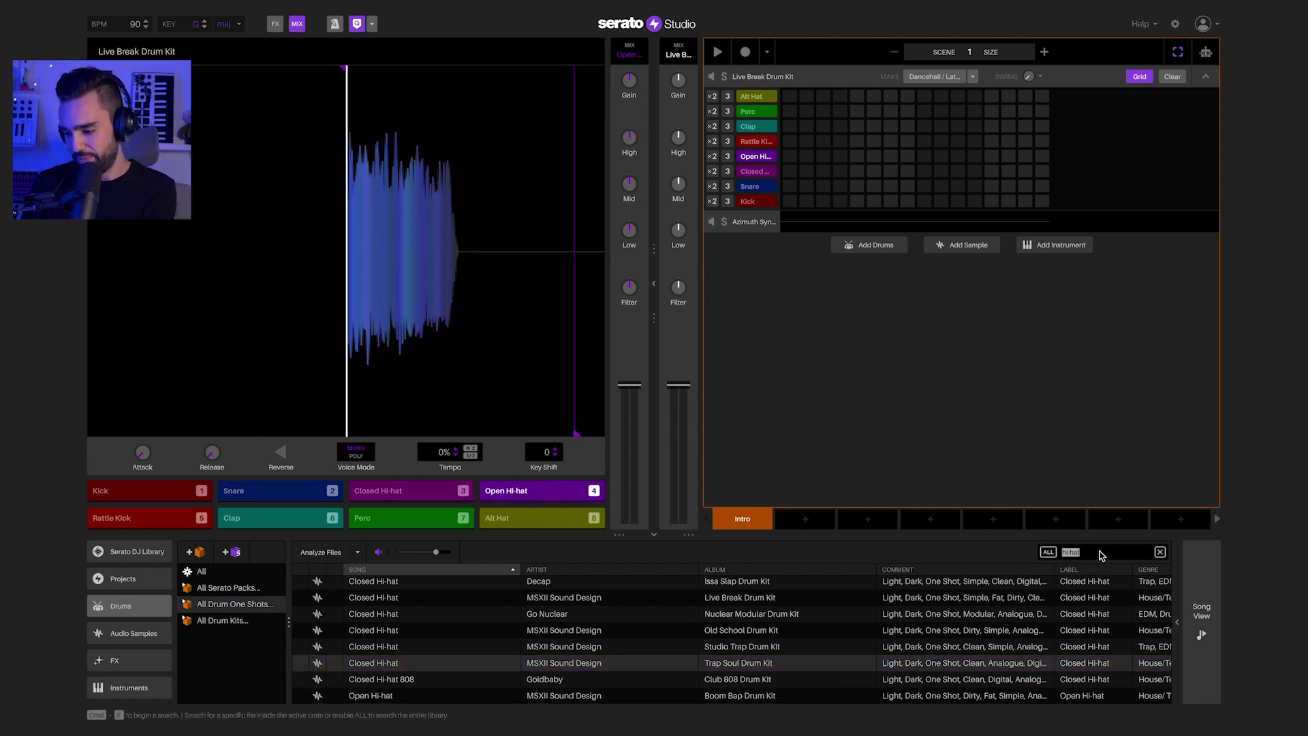
pyautogui.write('c')
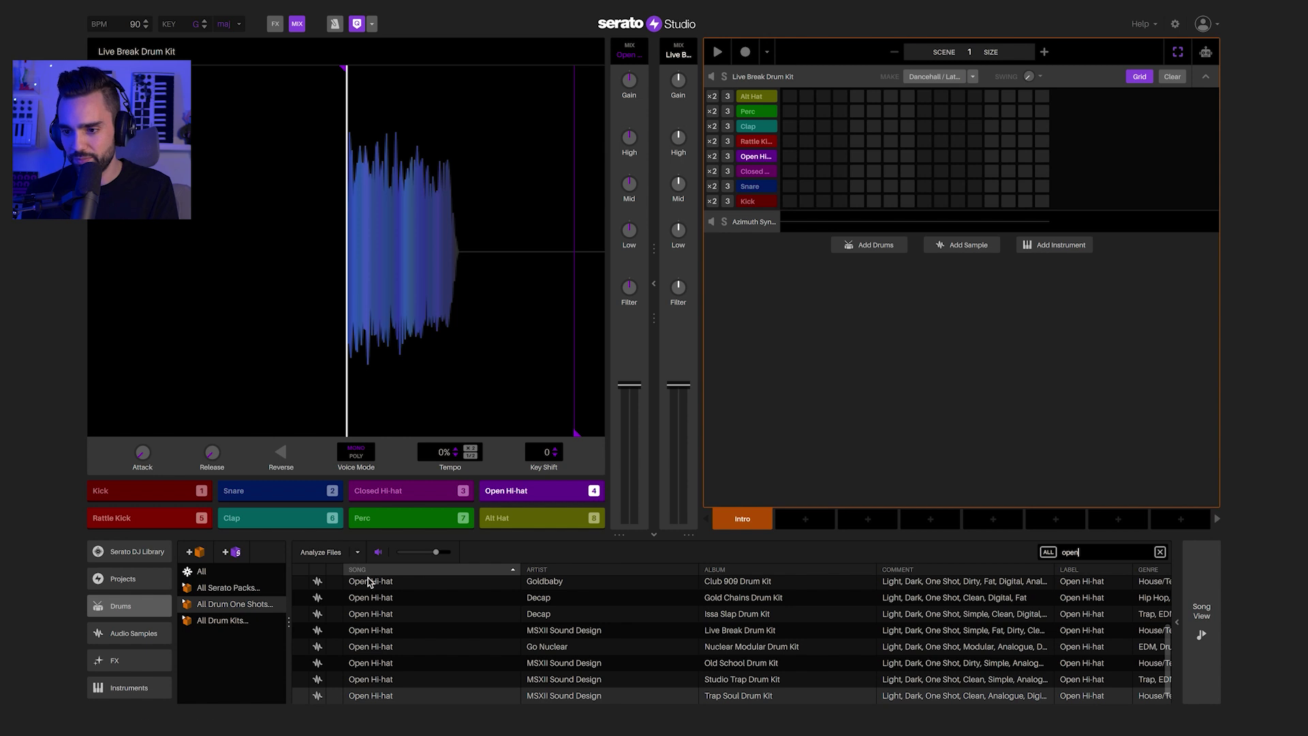
pyautogui.click(368, 581)
pyautogui.click(374, 614)
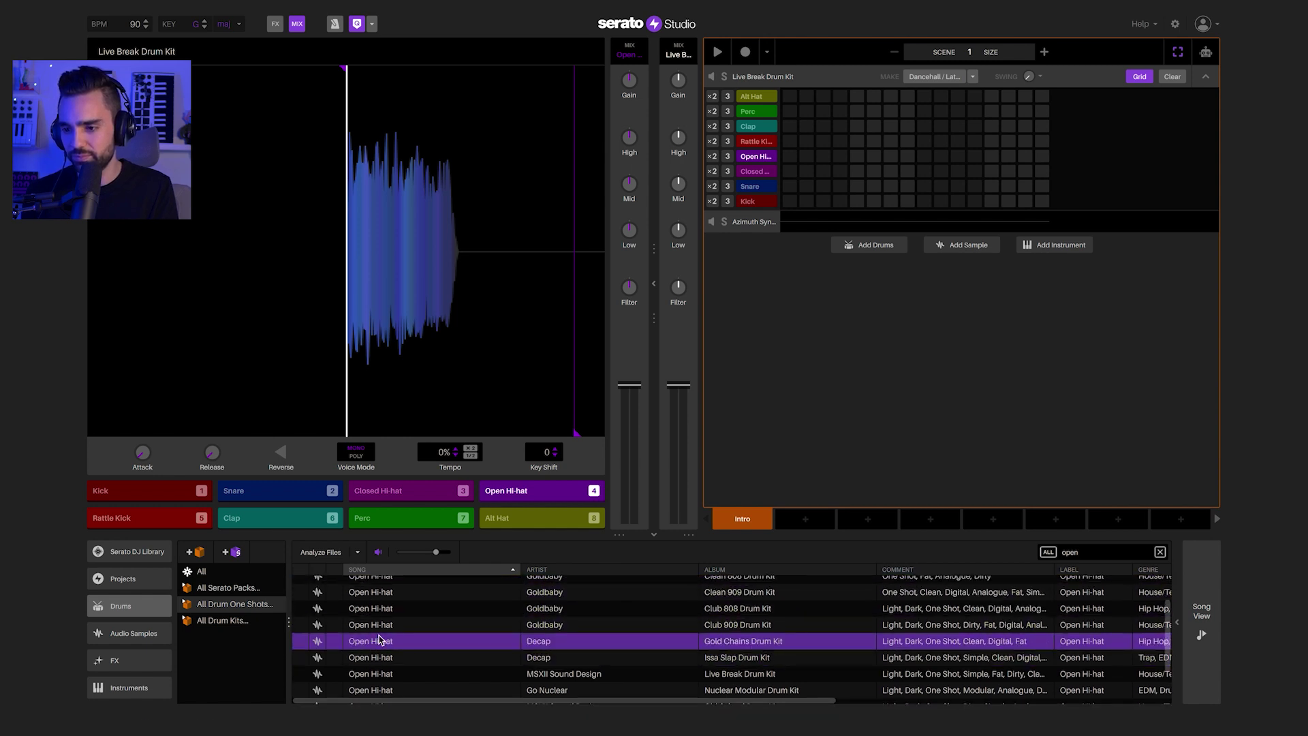
pyautogui.scroll(2, 385, 616)
pyautogui.moveTo(382, 673); pyautogui.dragTo(543, 497)
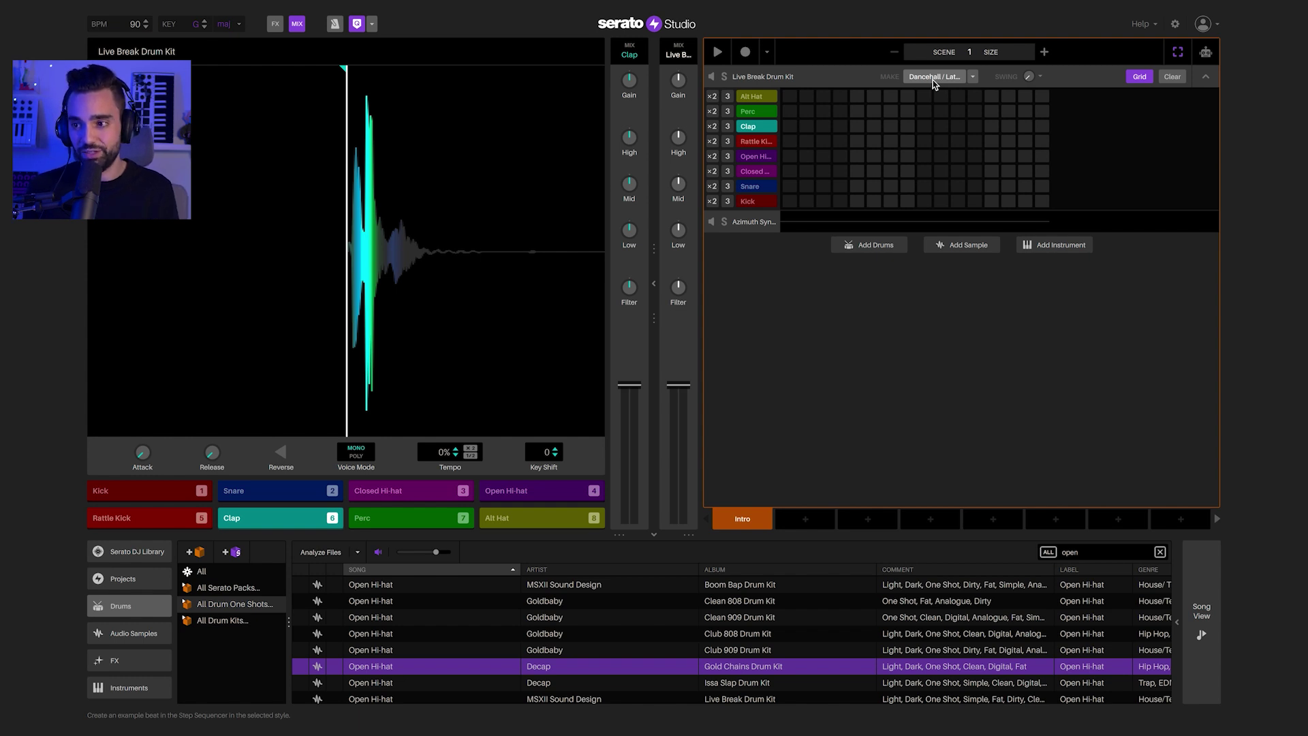
# - Generate and play back Dancehall / Latin example beats, ending on a pattern with kicks on steps 1, 5, 9 and 13
pyautogui.click(975, 78)
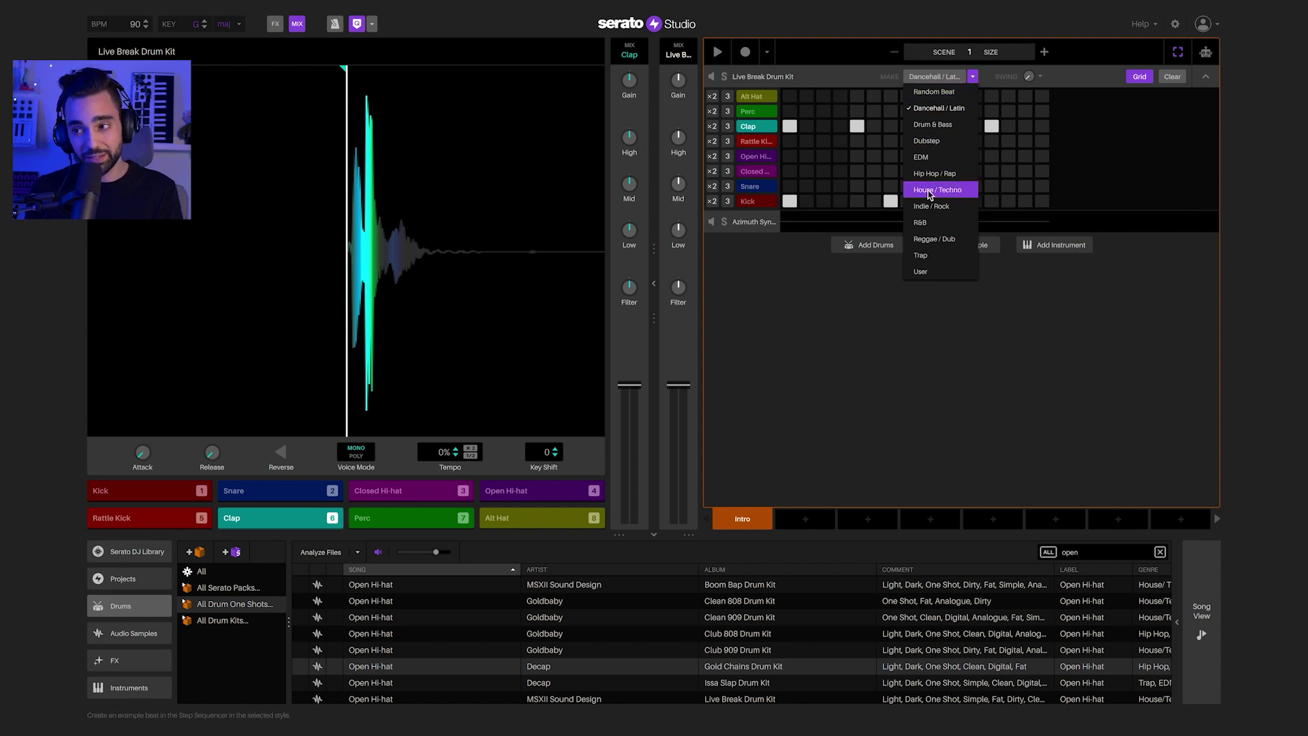
pyautogui.click(960, 111)
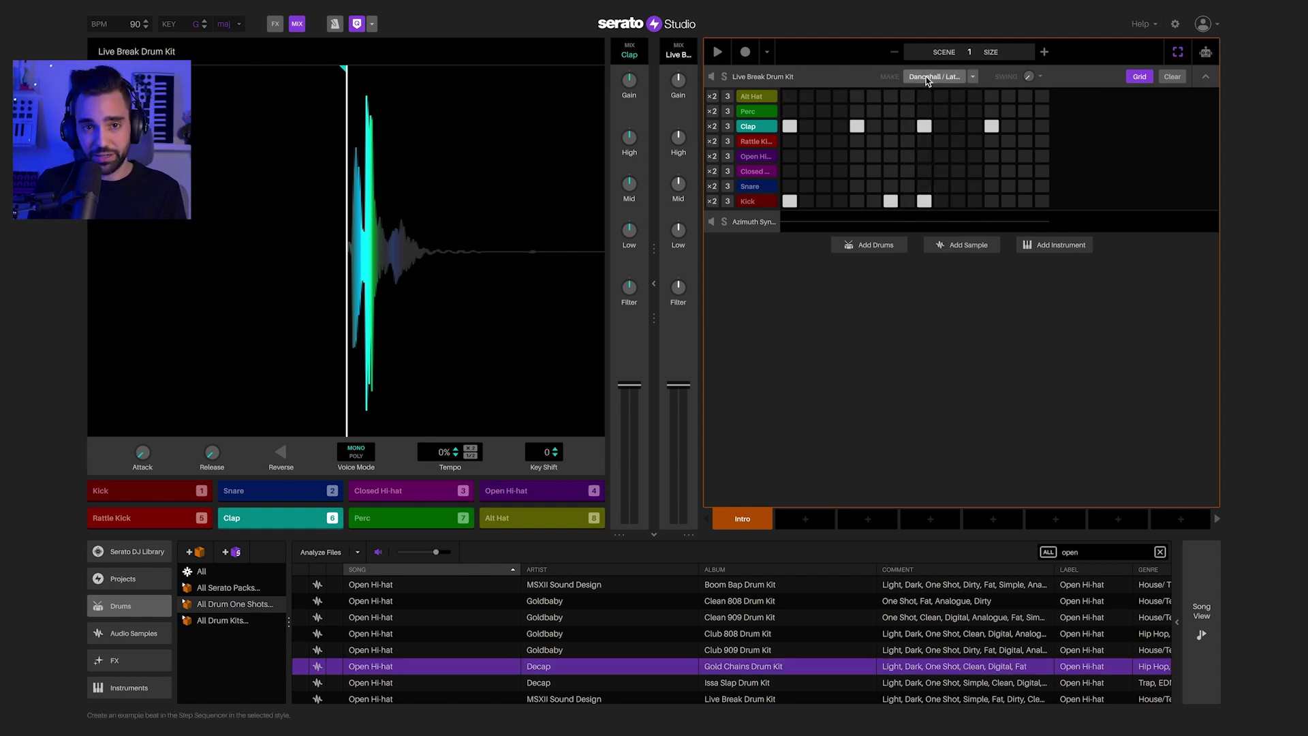
pyautogui.press('space')
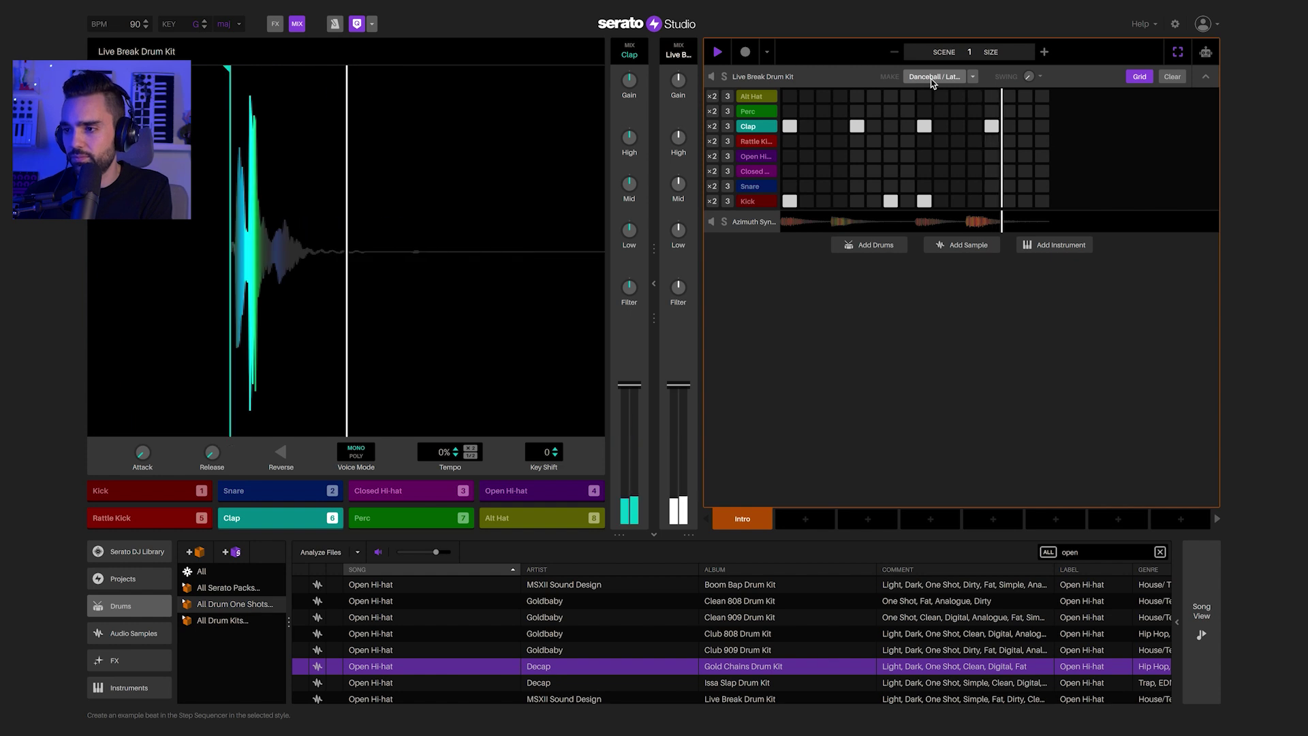
pyautogui.press('space')
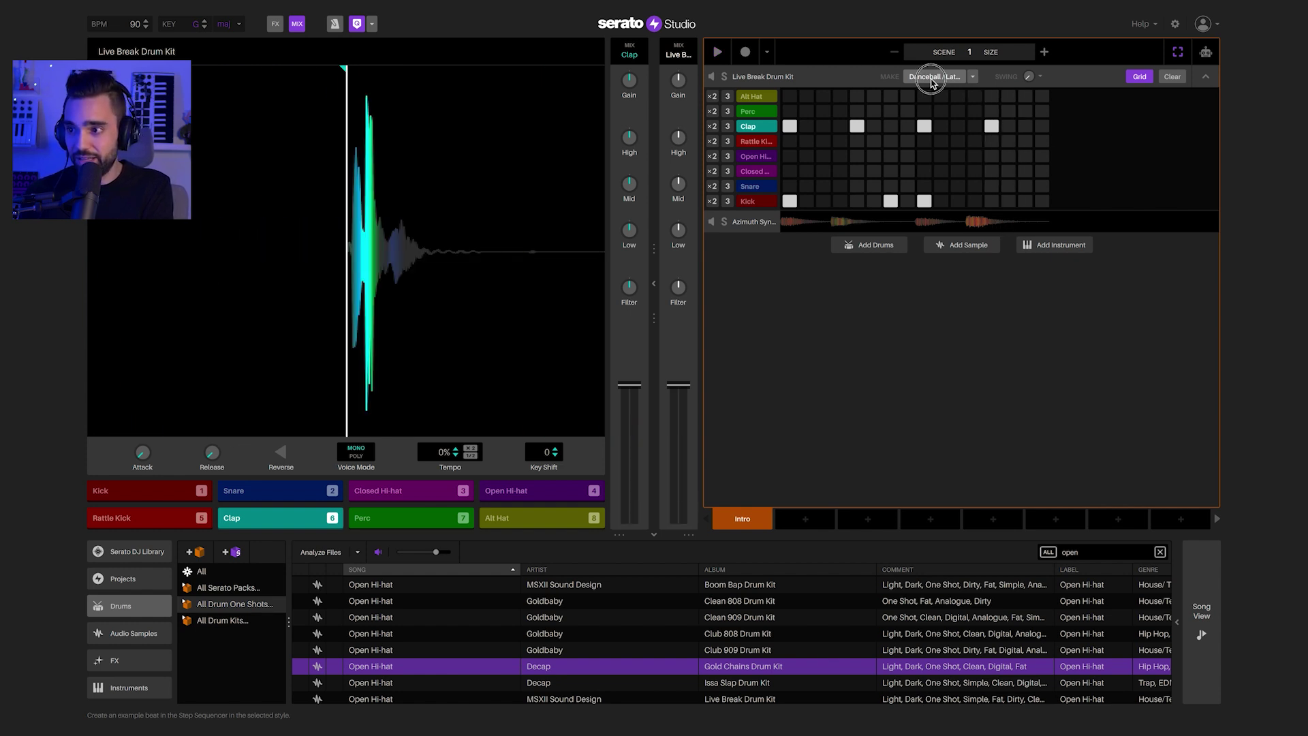
pyautogui.click(933, 78)
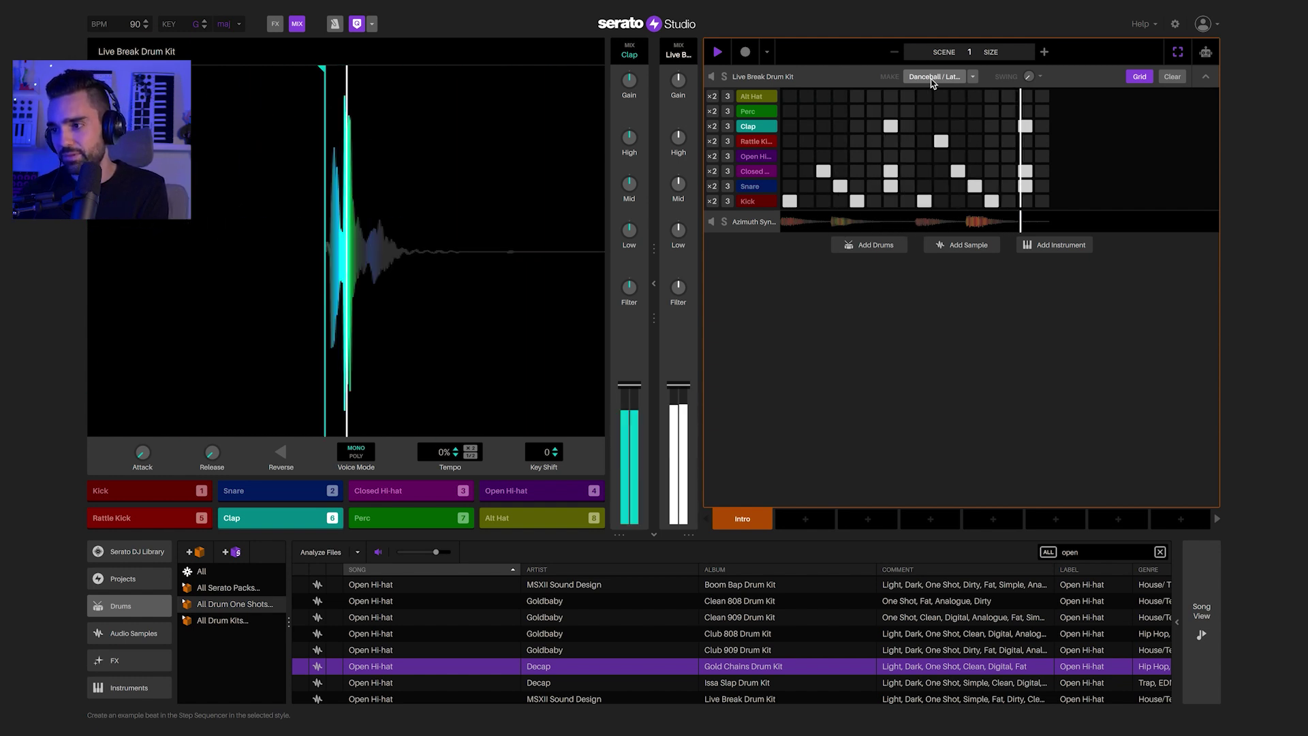
pyautogui.press('space')
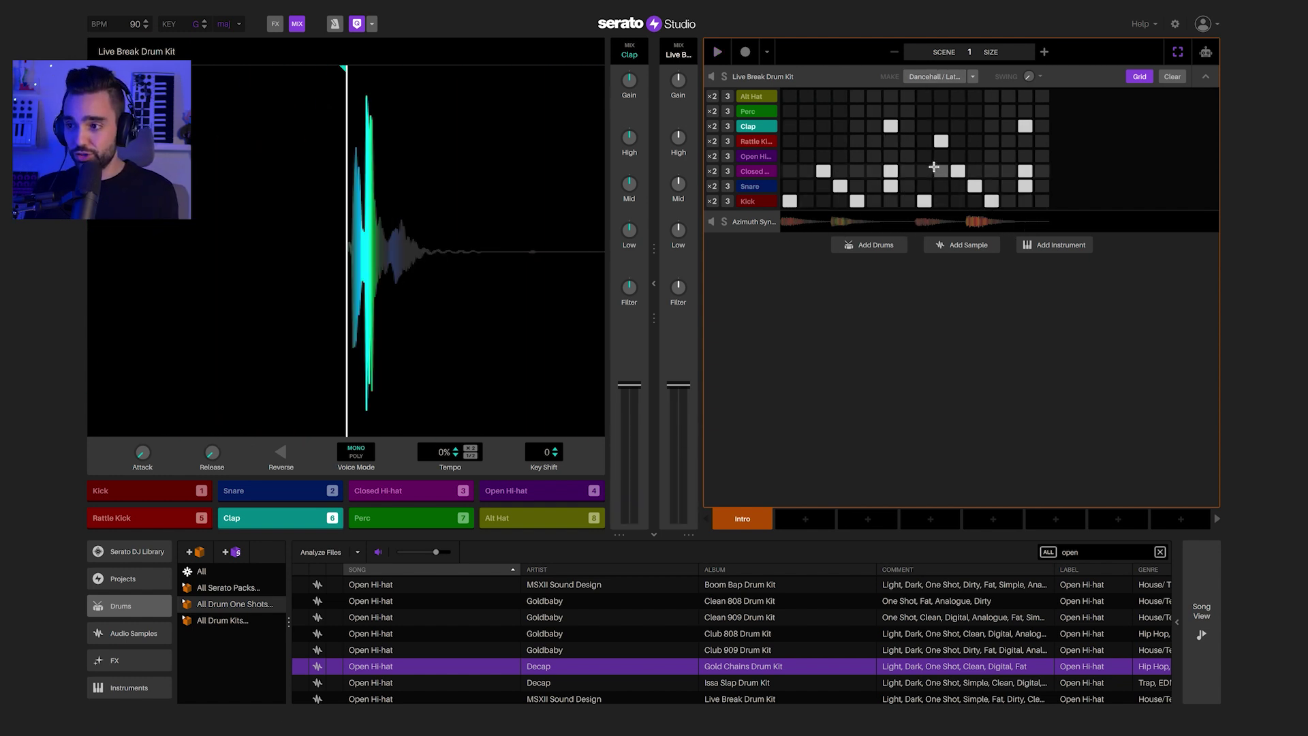
# - Replace the Rattle Kick hit on step 10 with an Open Hi-hat hit on the same step and play the beat
pyautogui.click(761, 143)
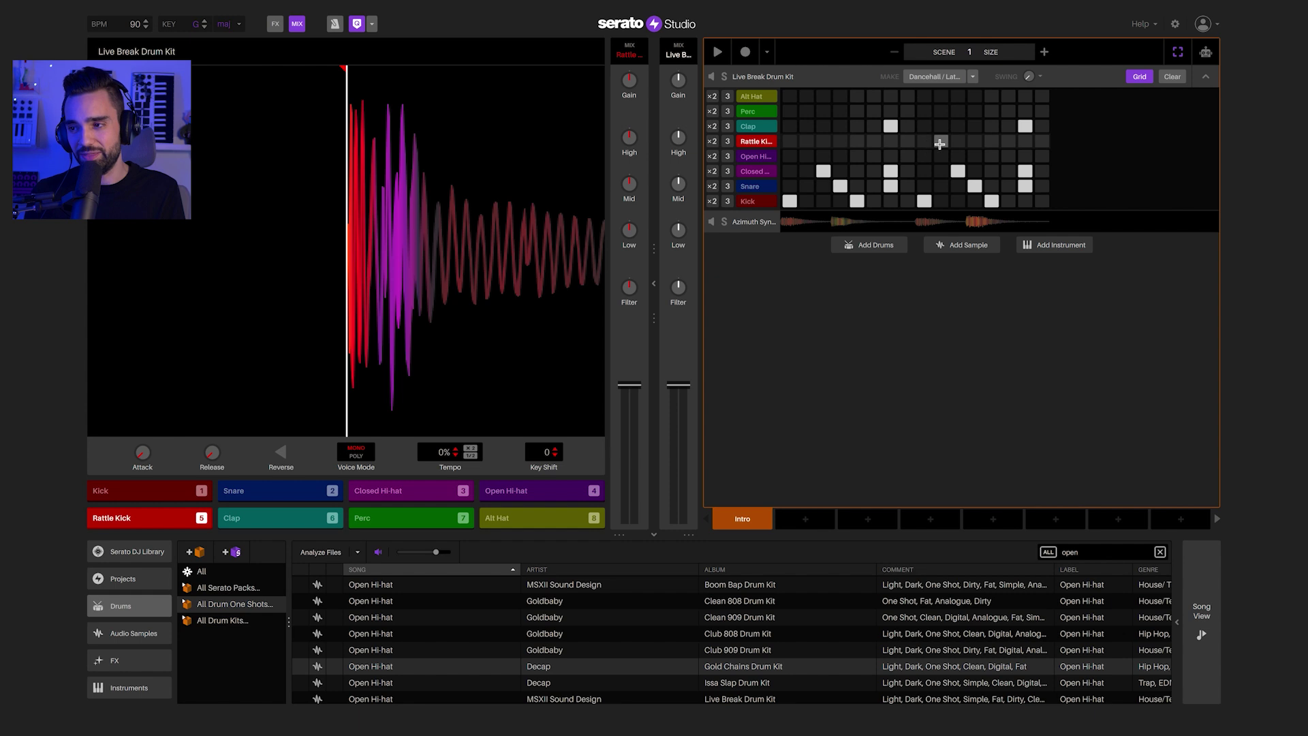
pyautogui.press('space')
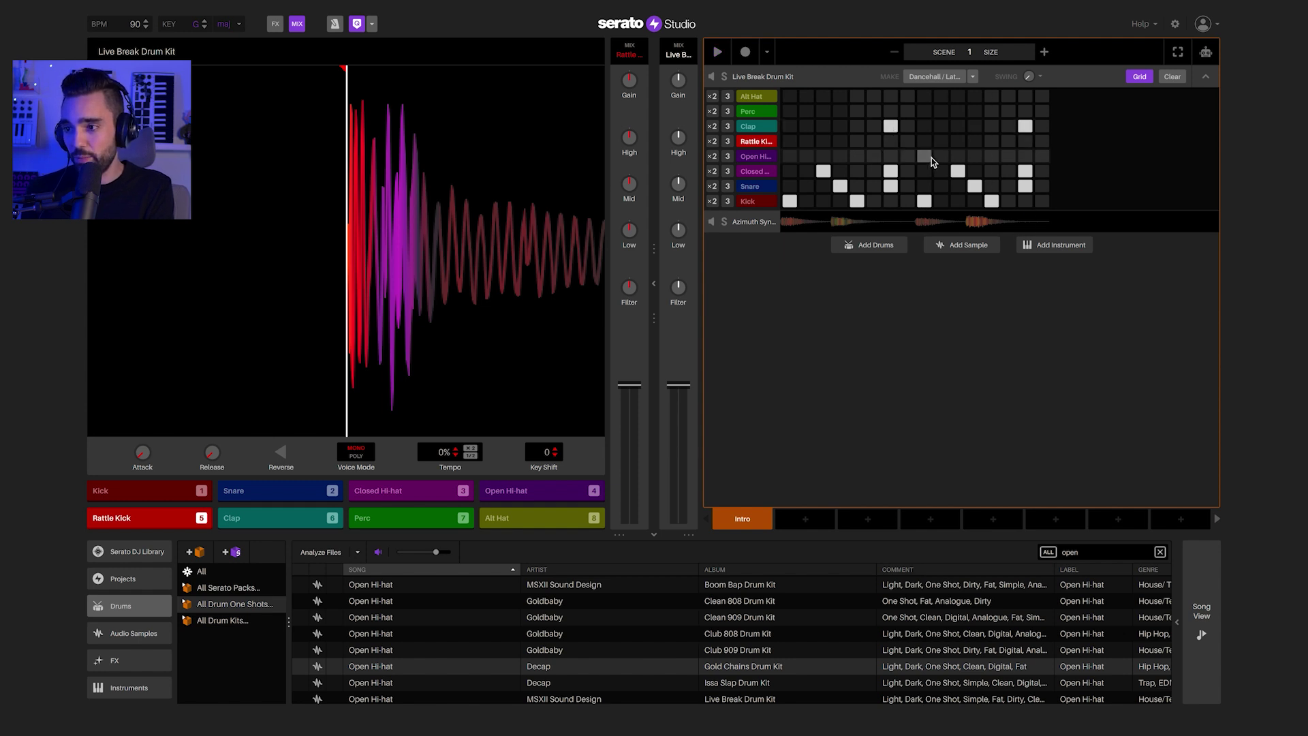
pyautogui.click(941, 156)
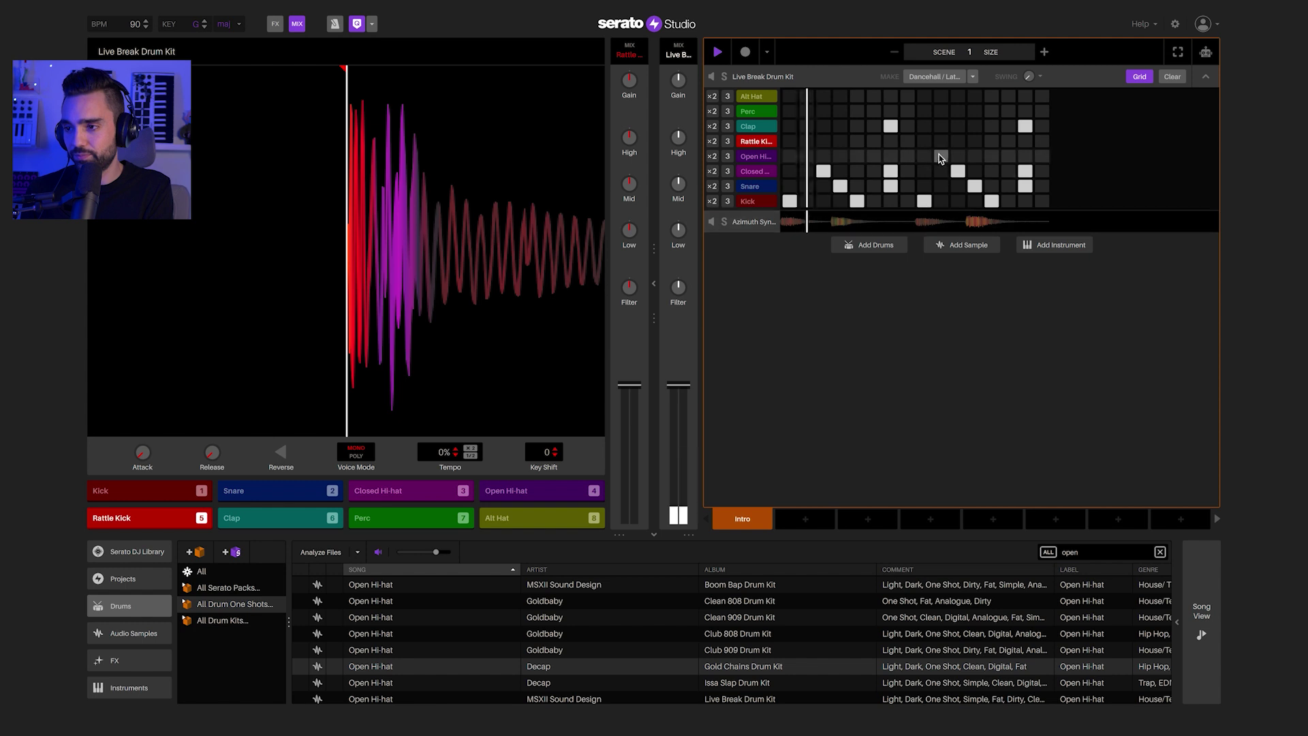
pyautogui.press('space')
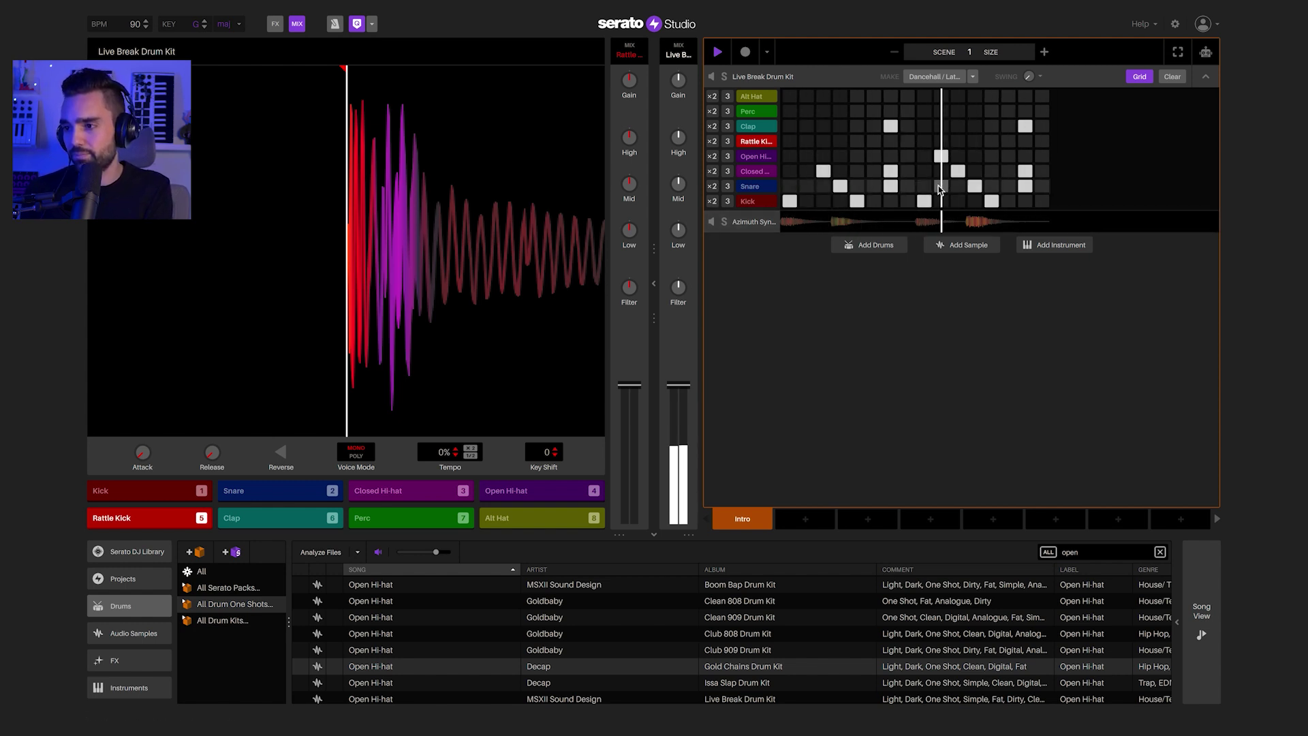
pyautogui.press('space')
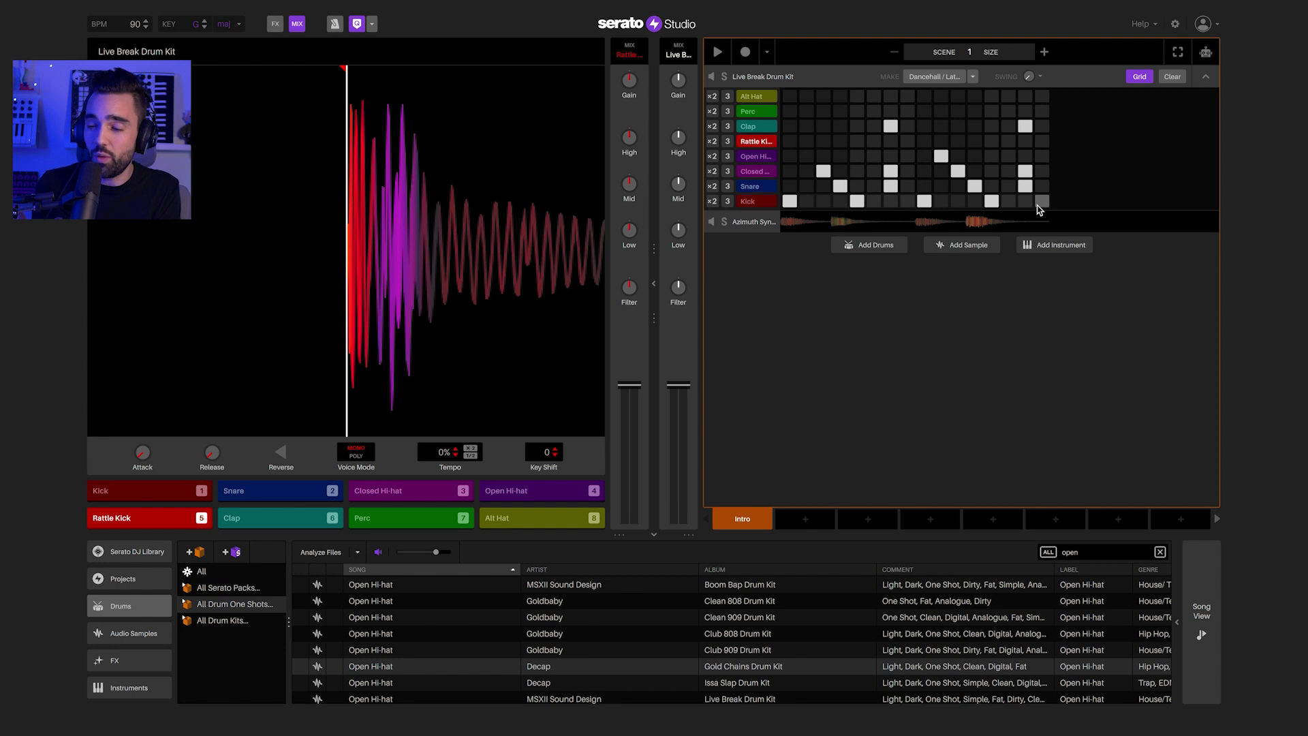
# - Extend the Intro scene to two pages and play it back
pyautogui.click(1044, 52)
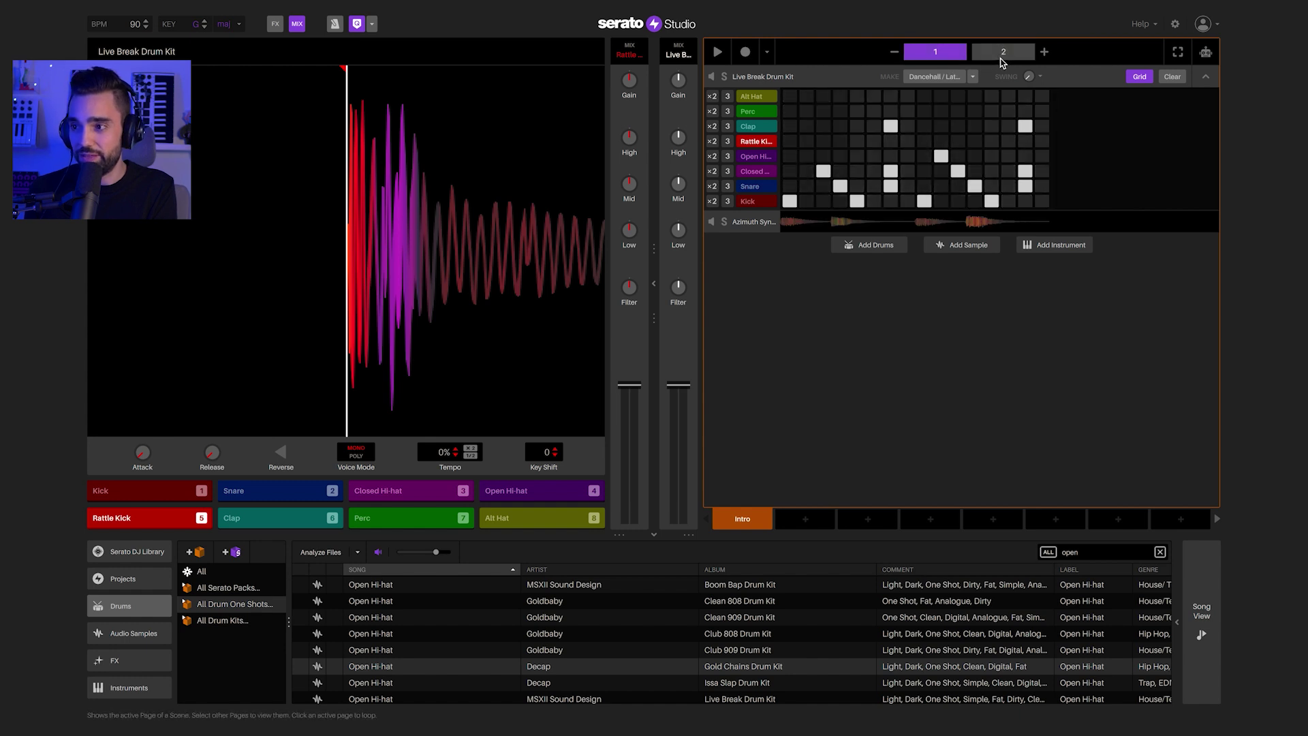
pyautogui.press('space')
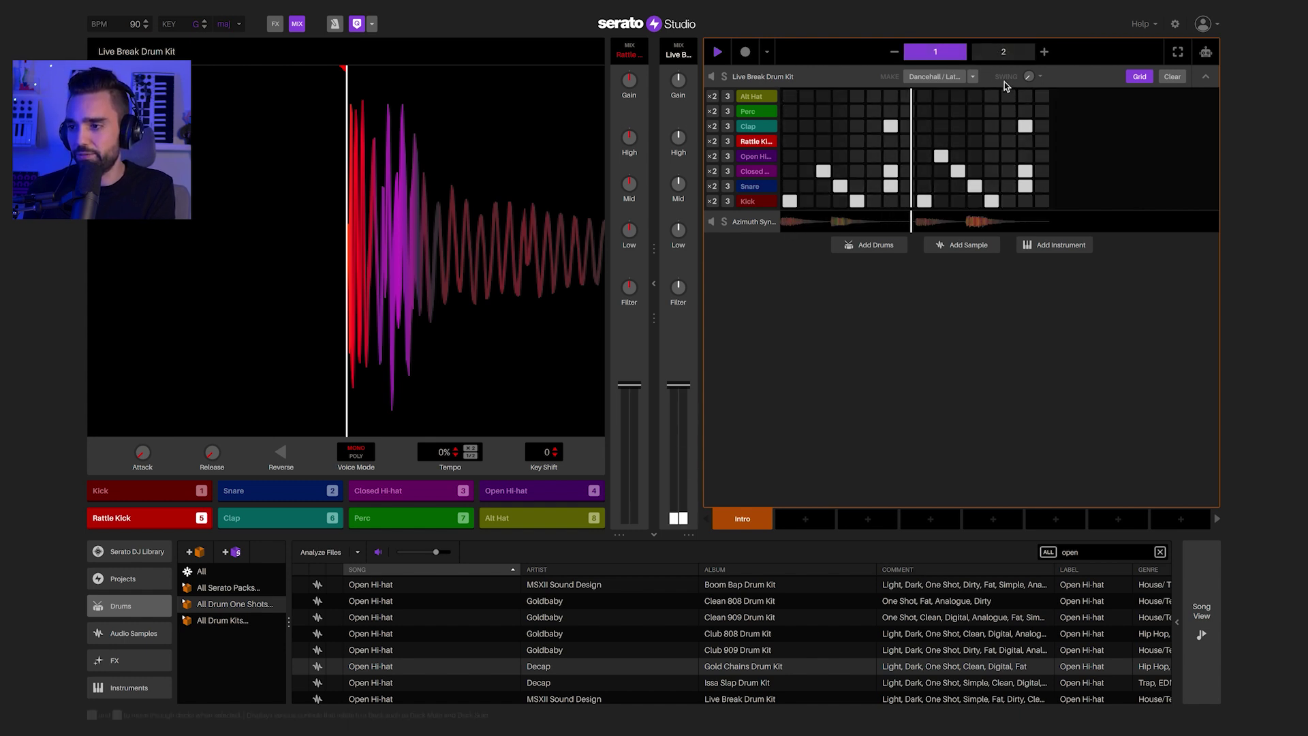
# - Loop page 2 of the Intro scene and play it with trial Closed Hi-hat hits on steps 1 and 2
pyautogui.click(1008, 58)
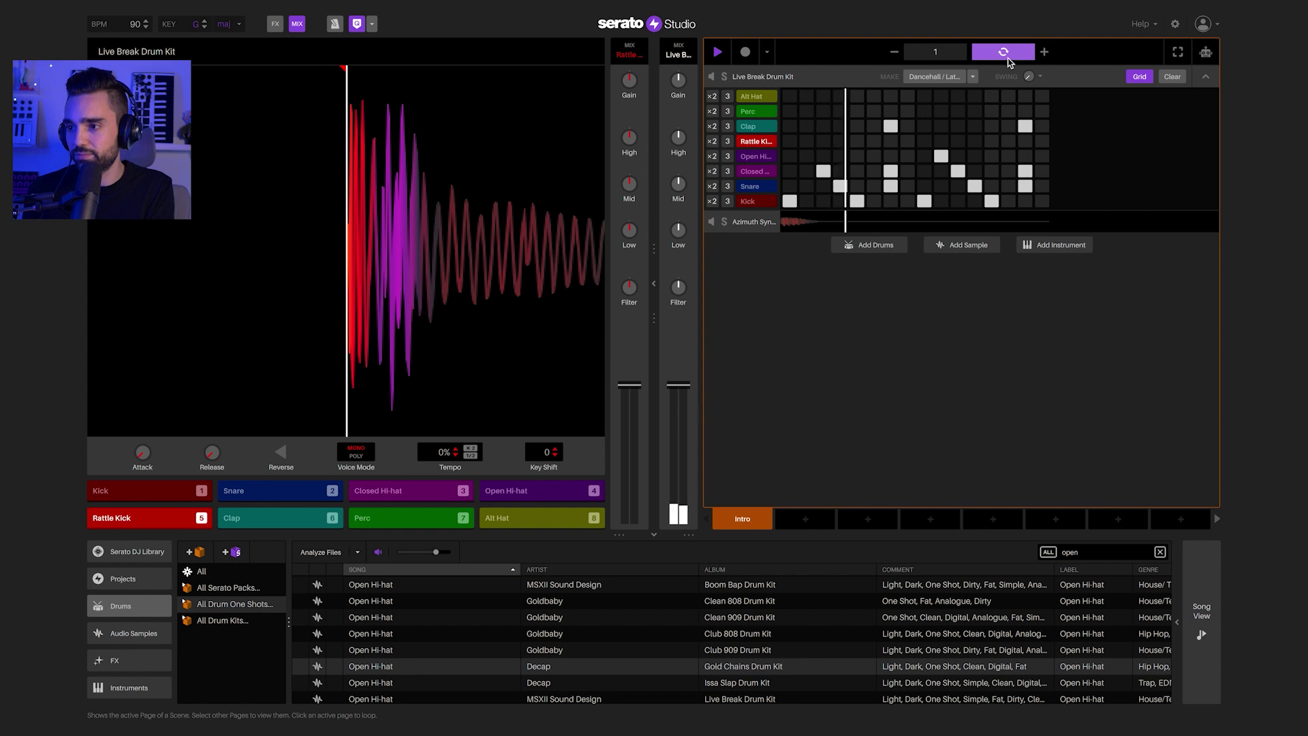
pyautogui.press('space')
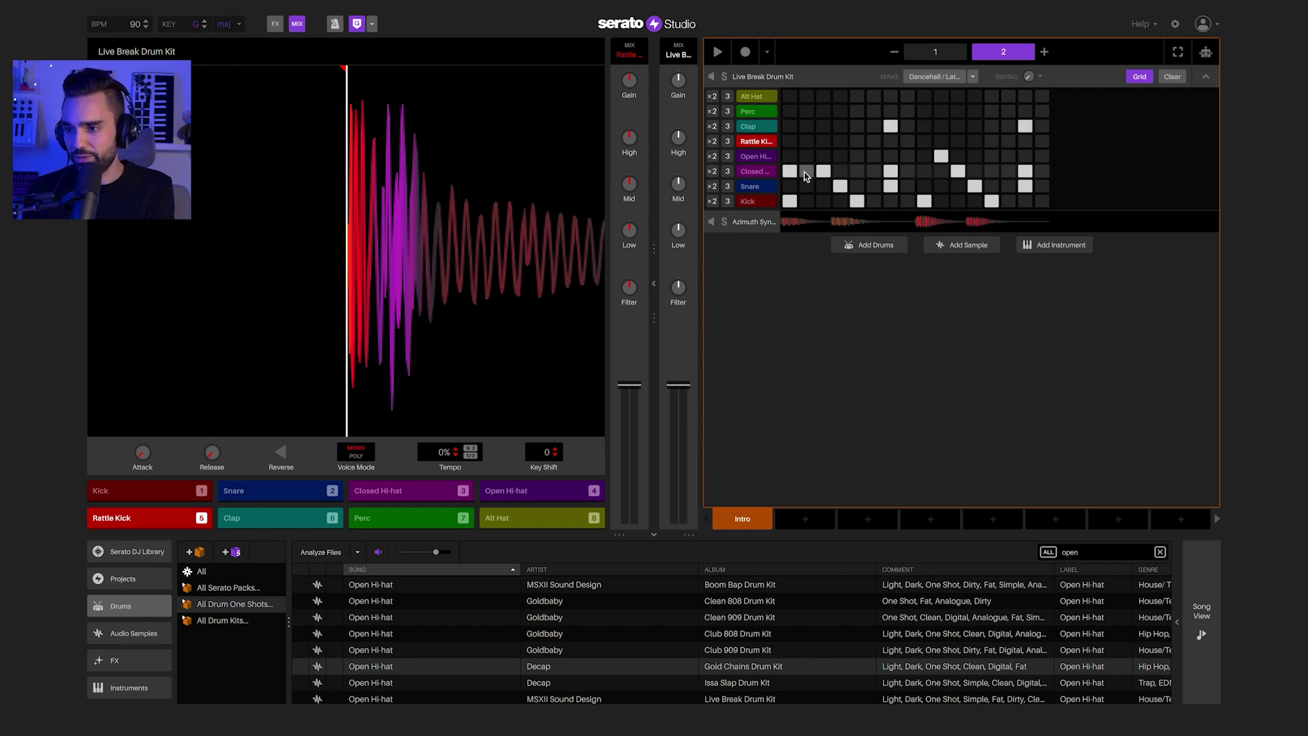
pyautogui.click(1003, 51)
pyautogui.press('space')
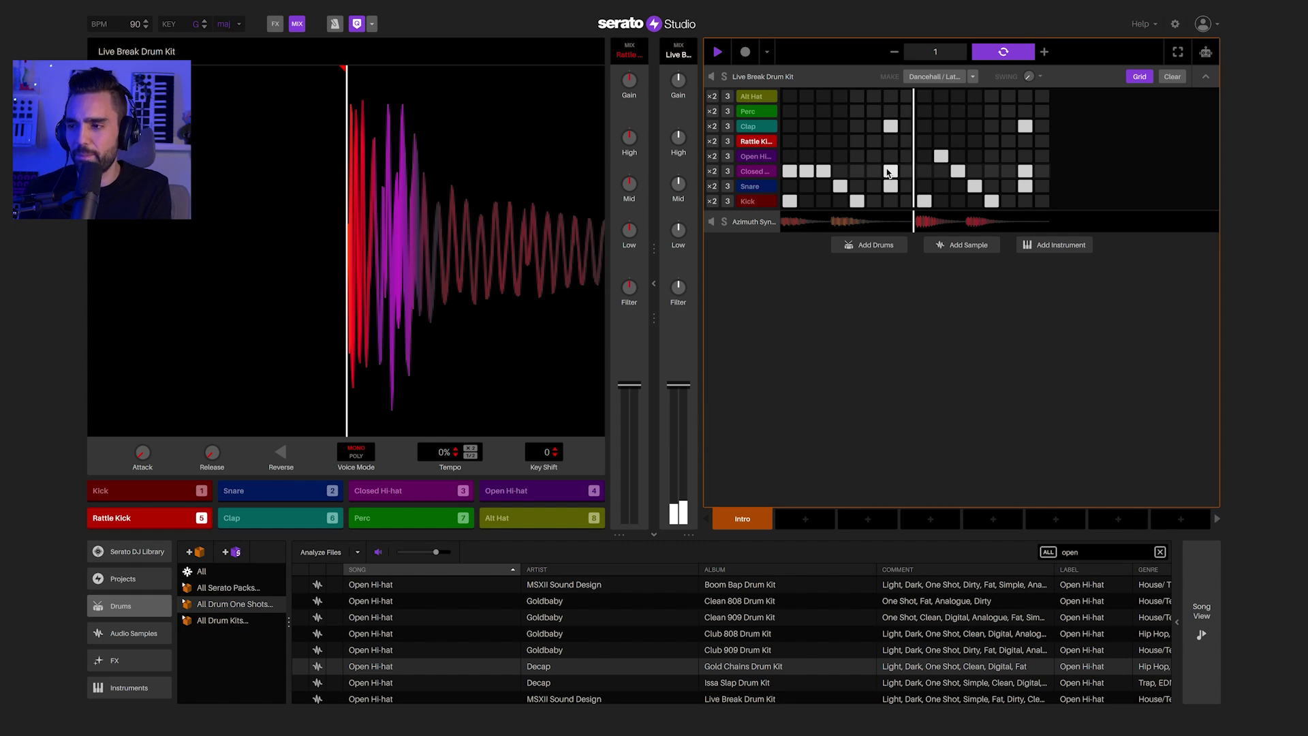
pyautogui.press('space')
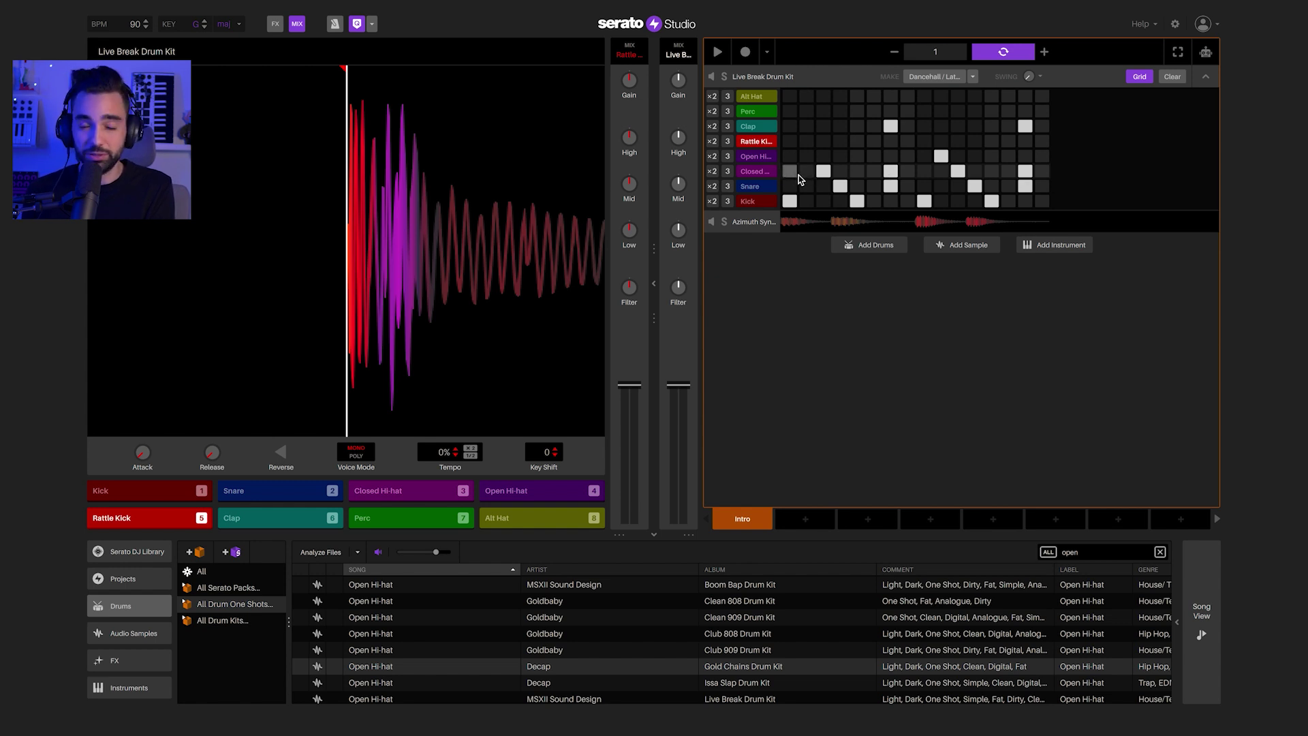
# - Double the Closed Hi-hat row's step resolution and add hits on its cells 1, 3 and 4 on page 2 during playback
pyautogui.click(711, 172)
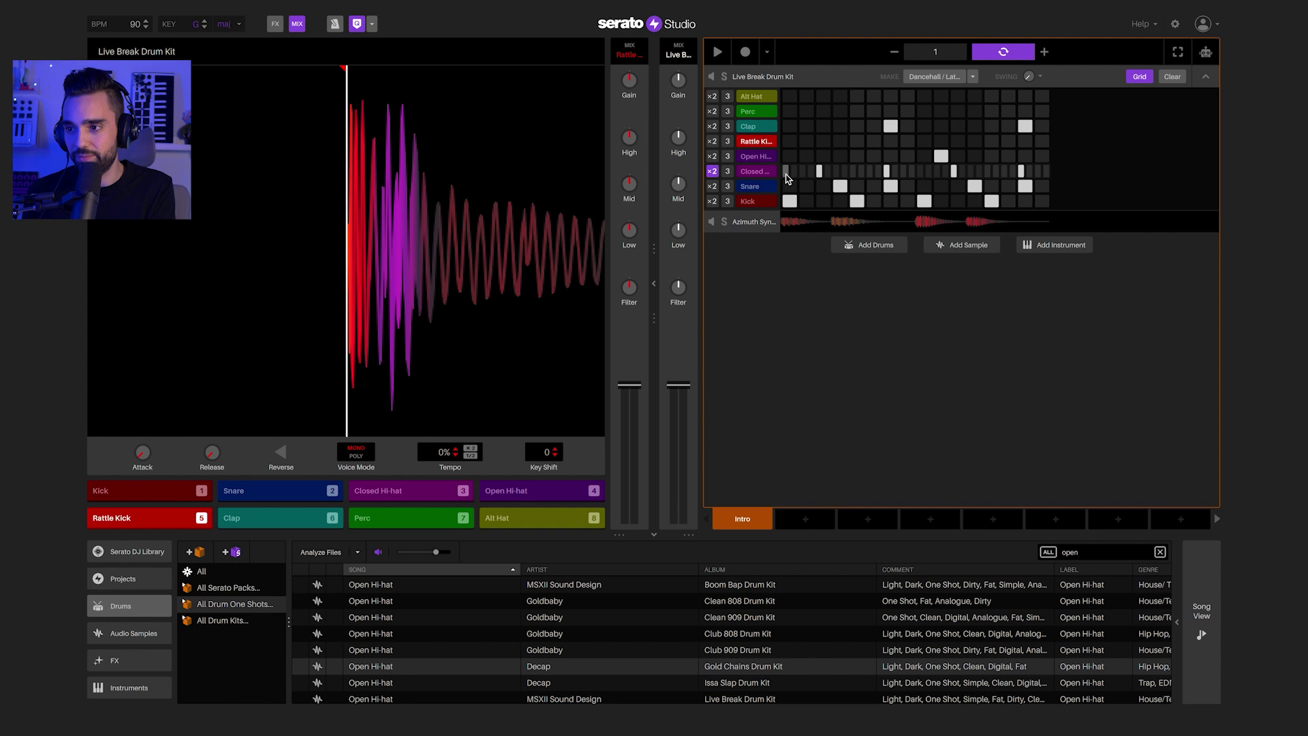
pyautogui.click(811, 171)
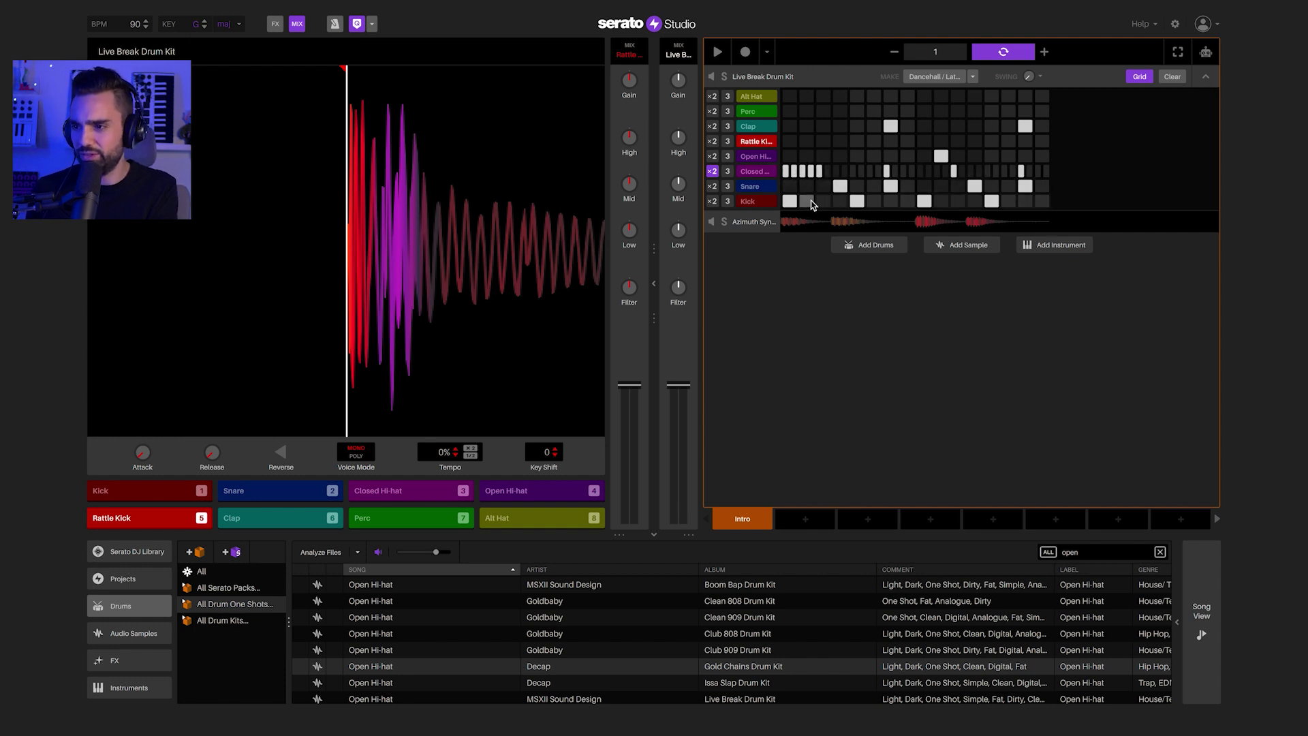
pyautogui.press('space')
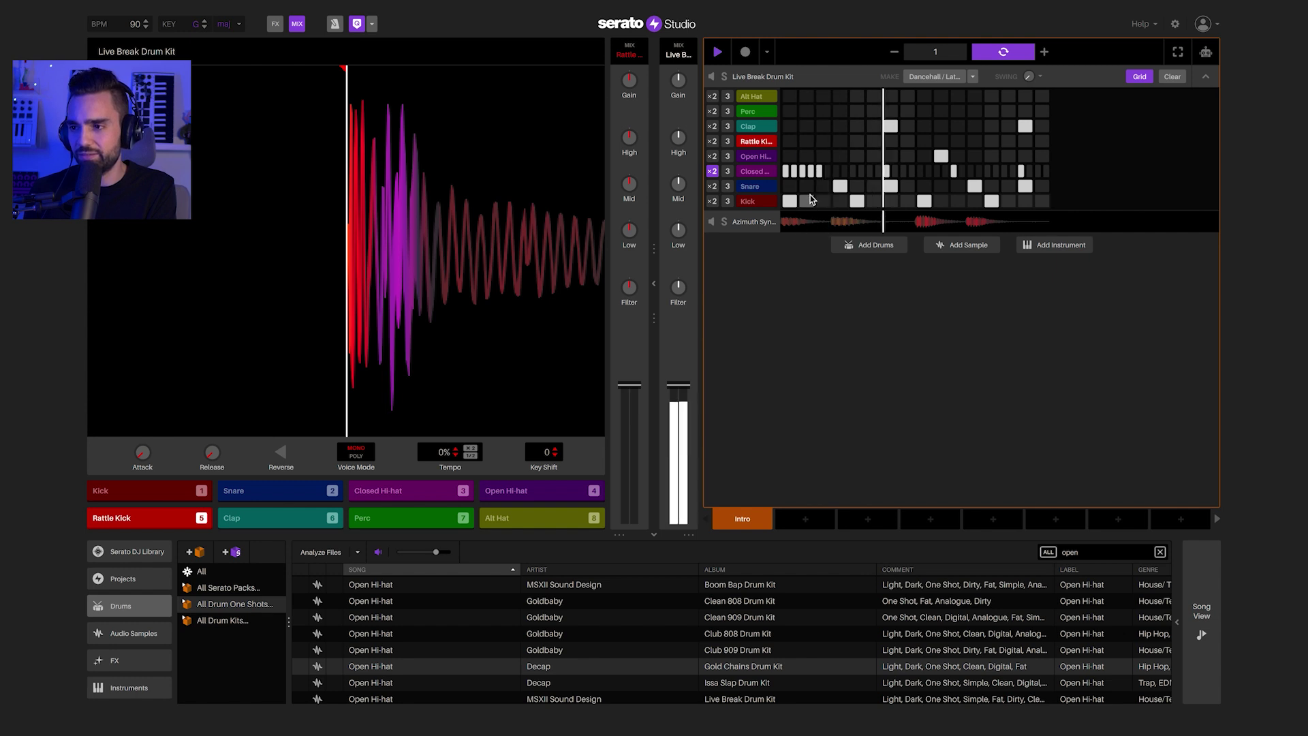
pyautogui.click(794, 171)
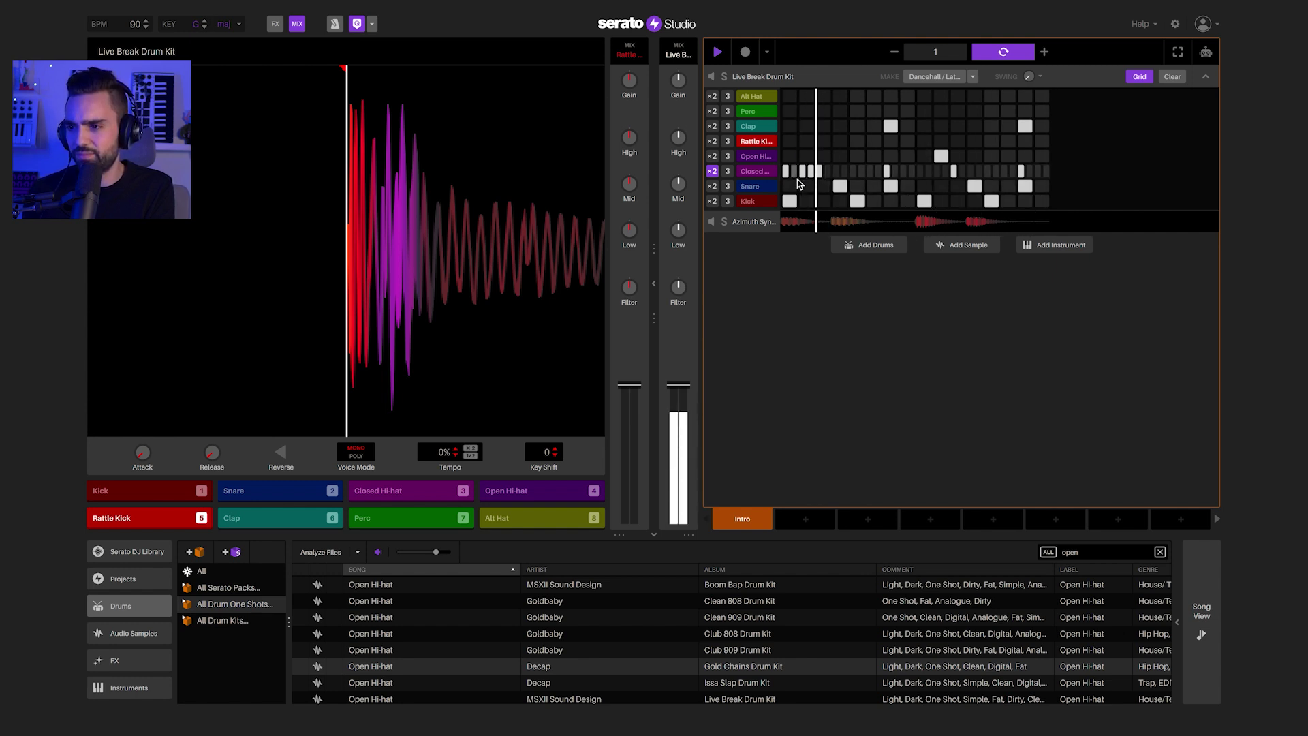
# - Add two double-speed Closed Hi-hat hits directly after the row's last hit on page 2 and stop playback
pyautogui.click(1029, 171)
pyautogui.click(1046, 171)
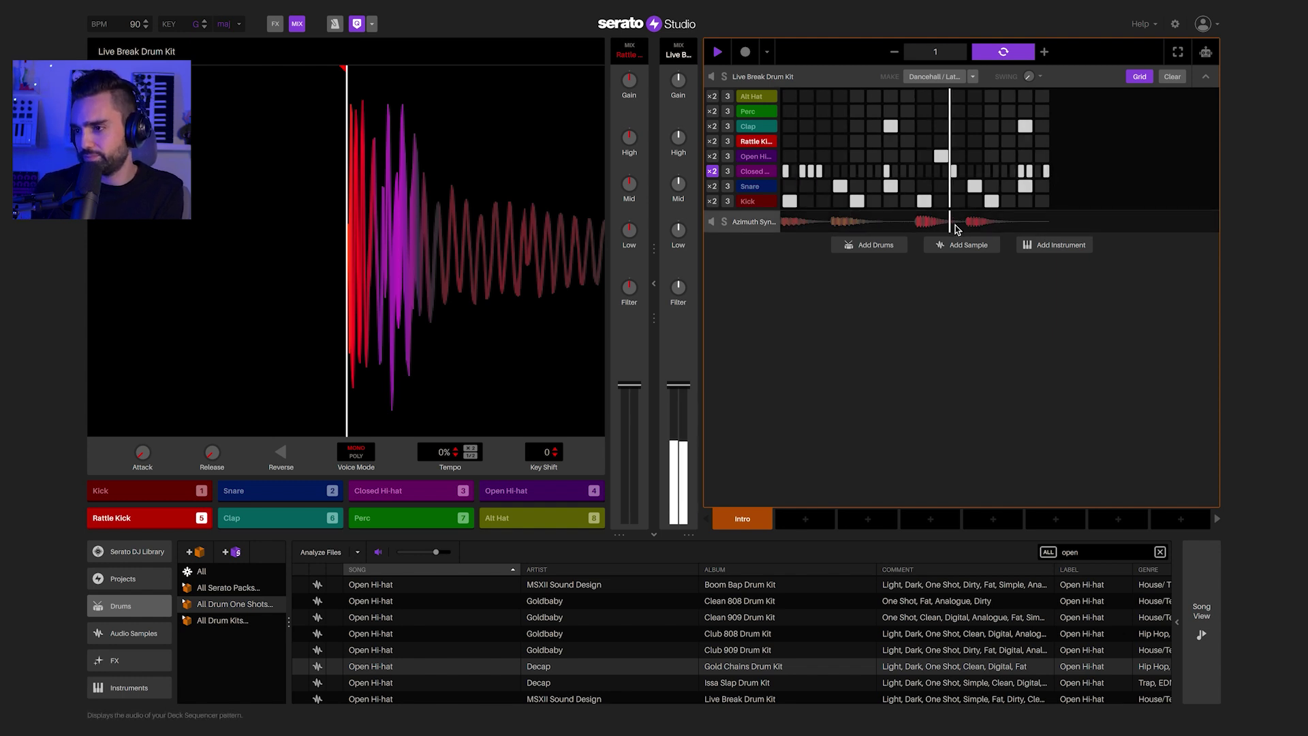
pyautogui.click(1030, 171)
pyautogui.click(1038, 171)
pyautogui.click(1047, 172)
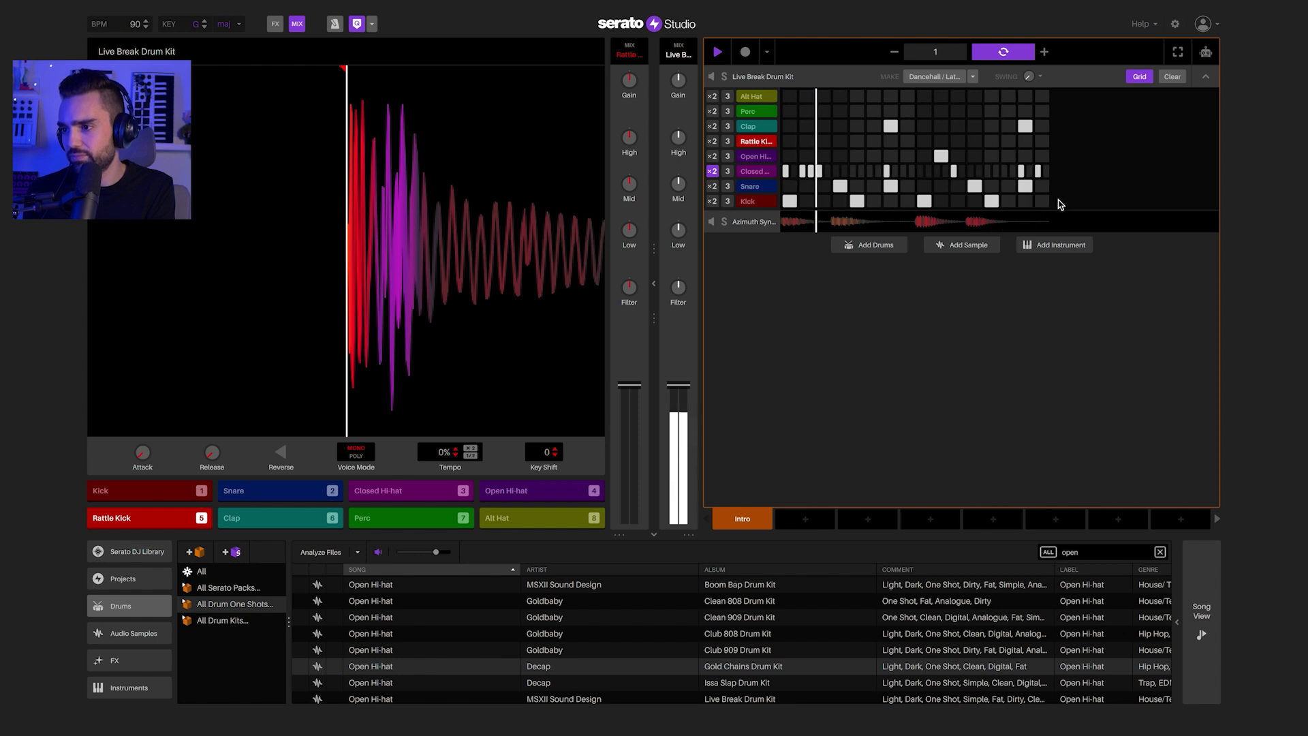
pyautogui.click(1030, 171)
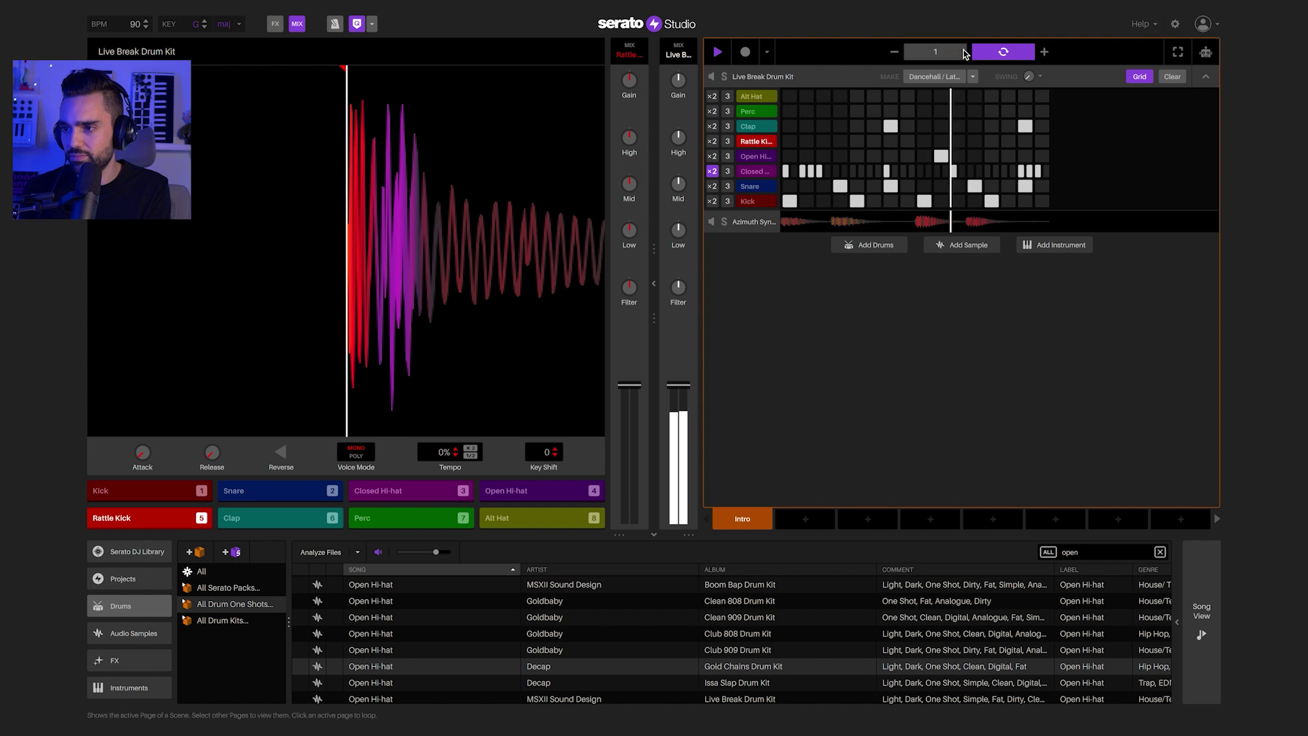
pyautogui.press('space')
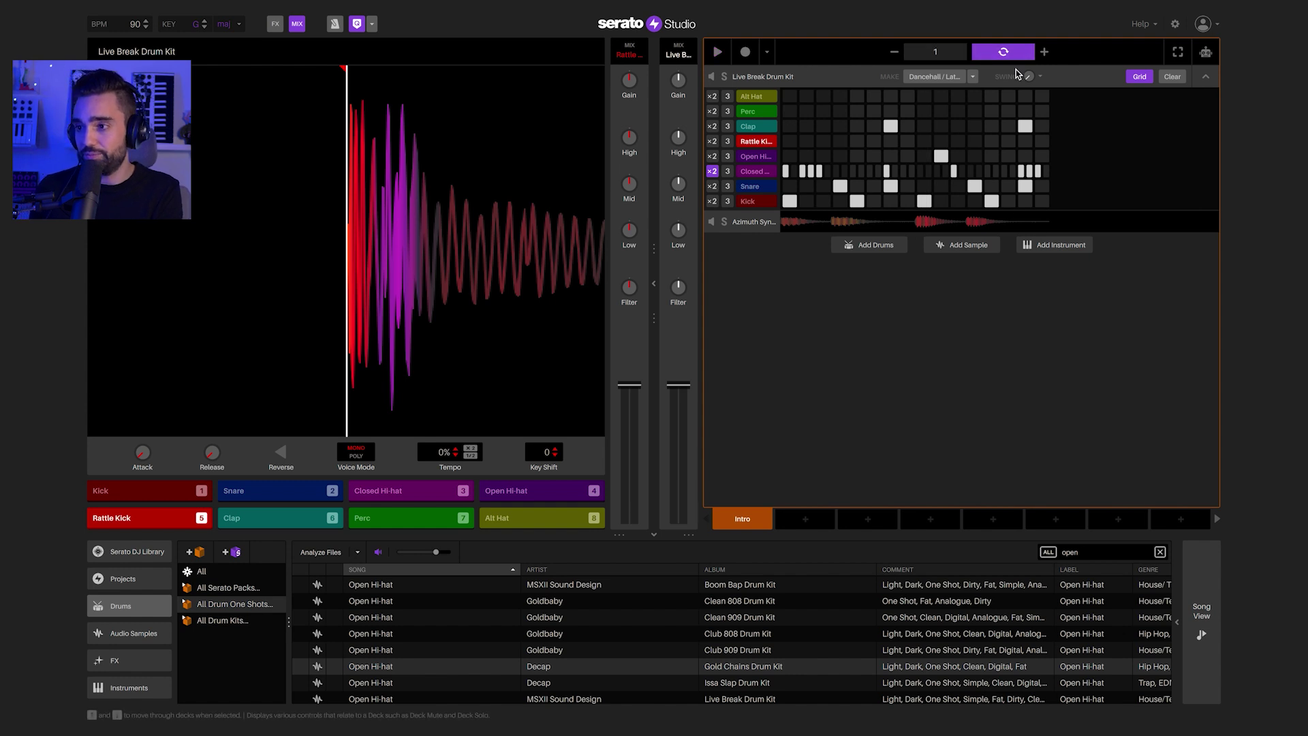
# - Extend the Intro scene to four pages and view pages 2, 3 and 4
pyautogui.click(1045, 52)
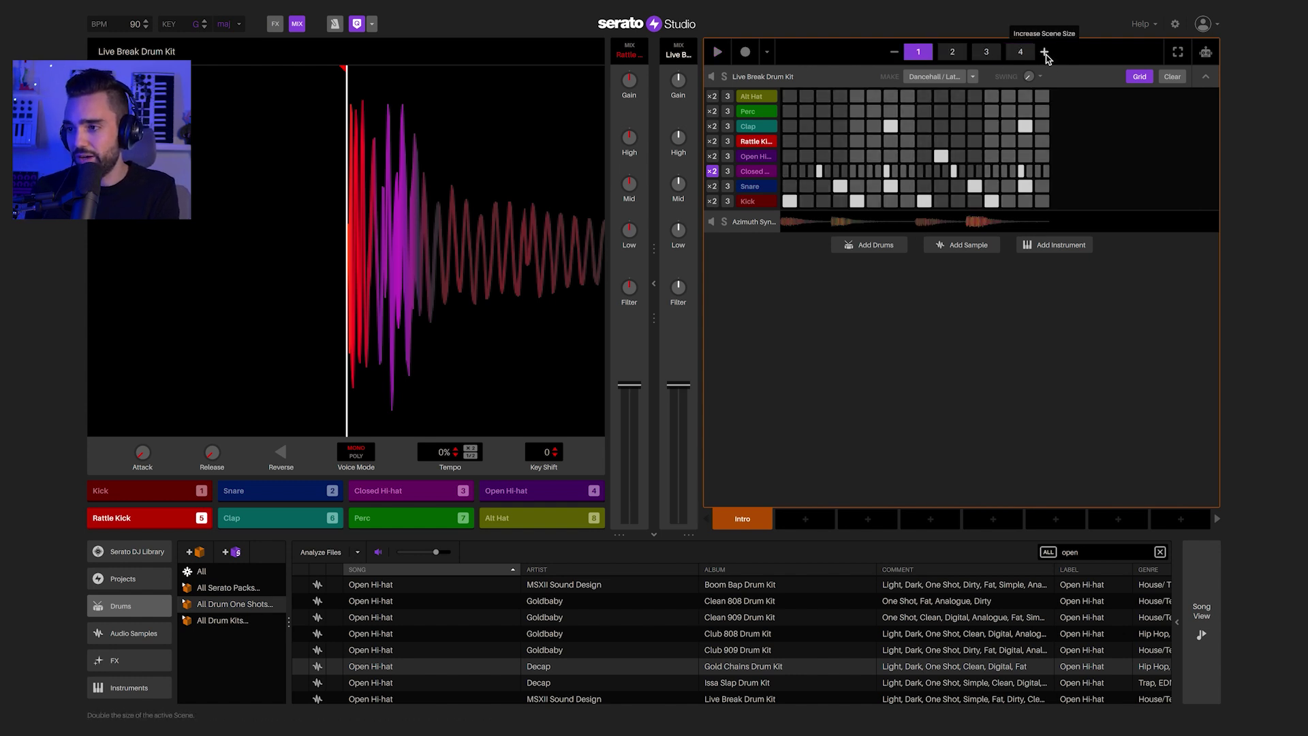
pyautogui.click(952, 52)
pyautogui.click(986, 52)
pyautogui.click(1025, 54)
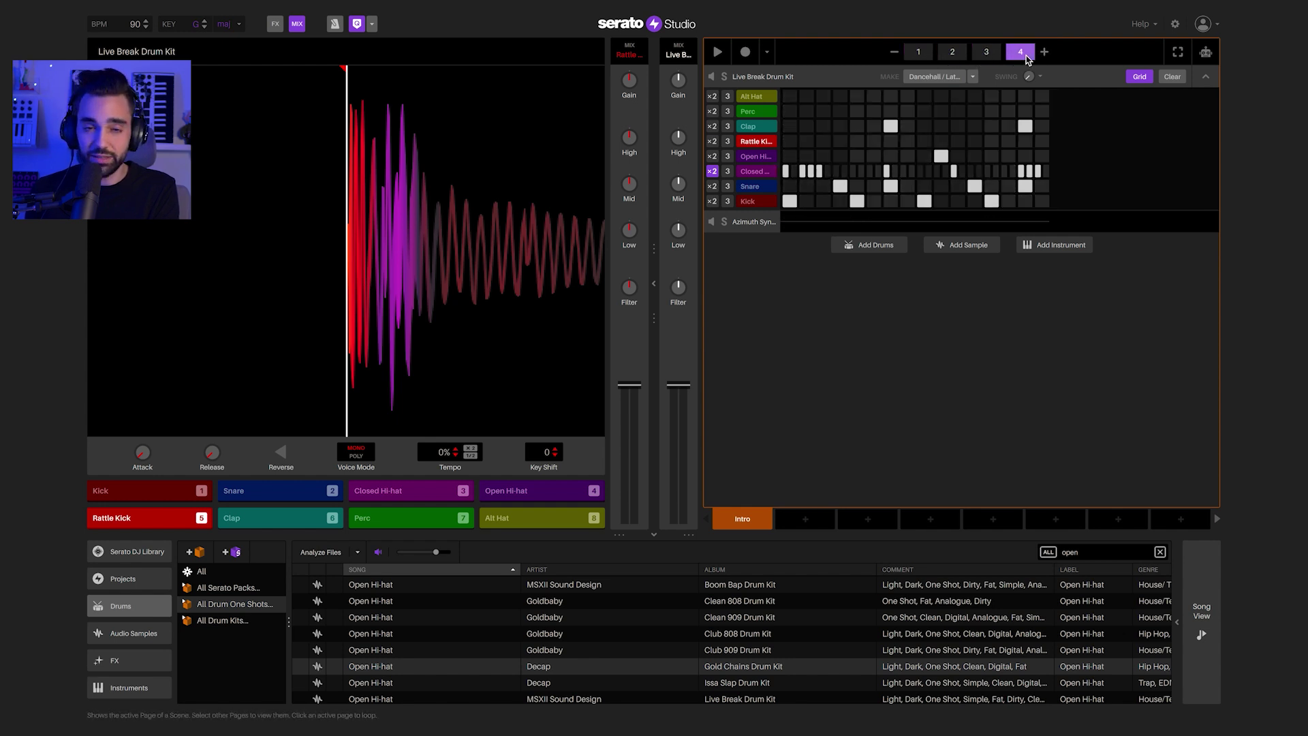
# - Compare the drum patterns across the Intro scene's four pages and play the scene from page 1 through page 4
pyautogui.click(915, 58)
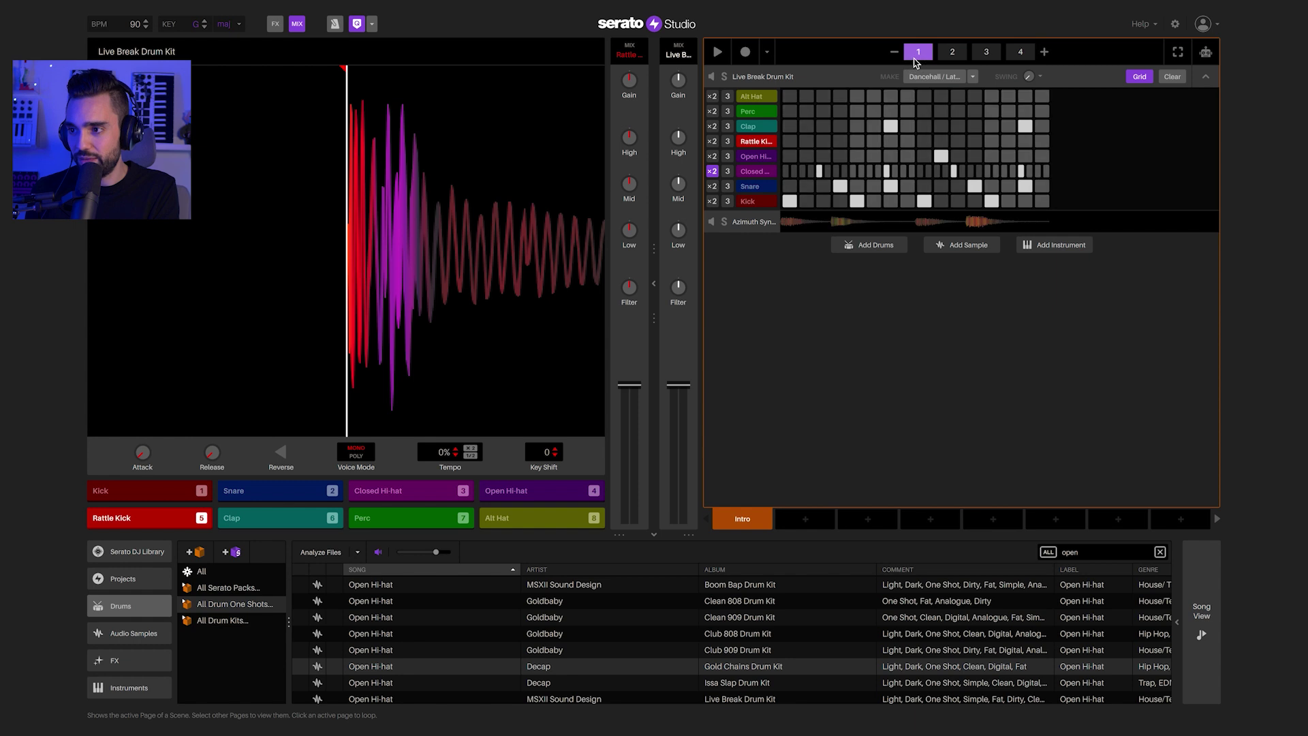
pyautogui.click(986, 55)
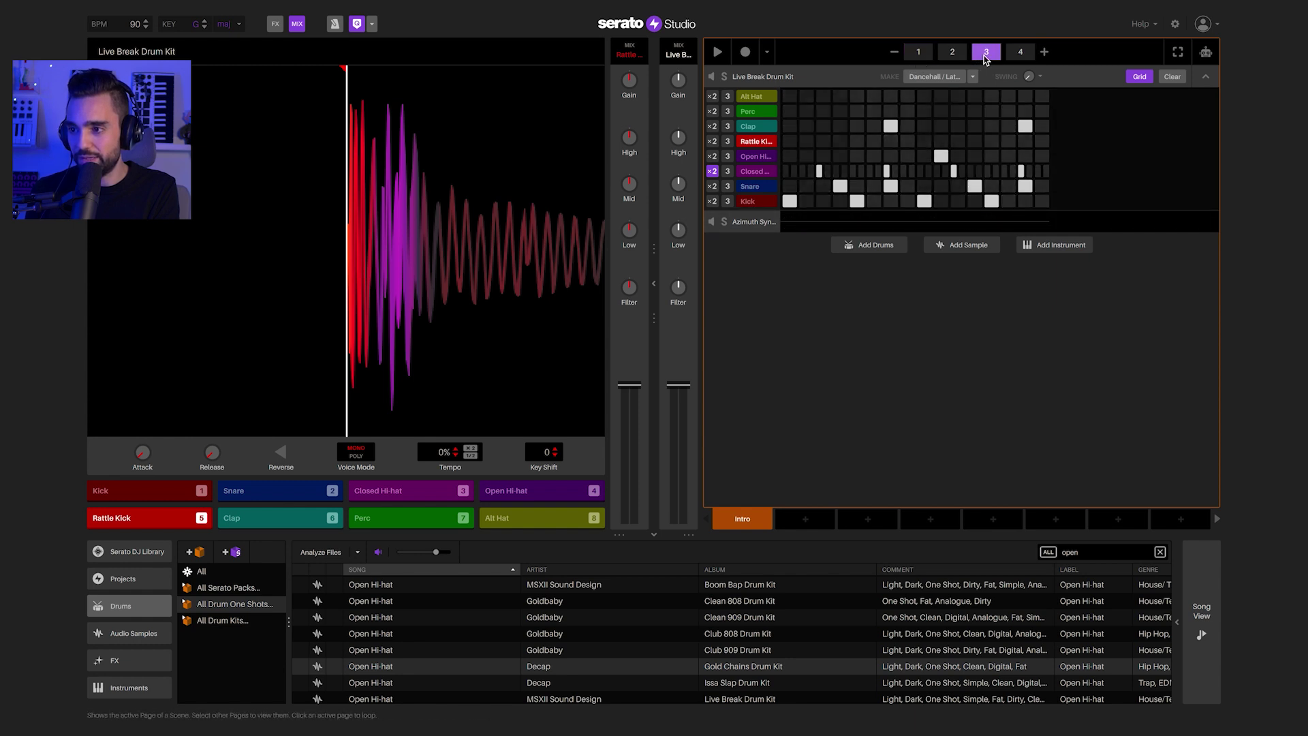
pyautogui.click(958, 54)
pyautogui.click(1022, 55)
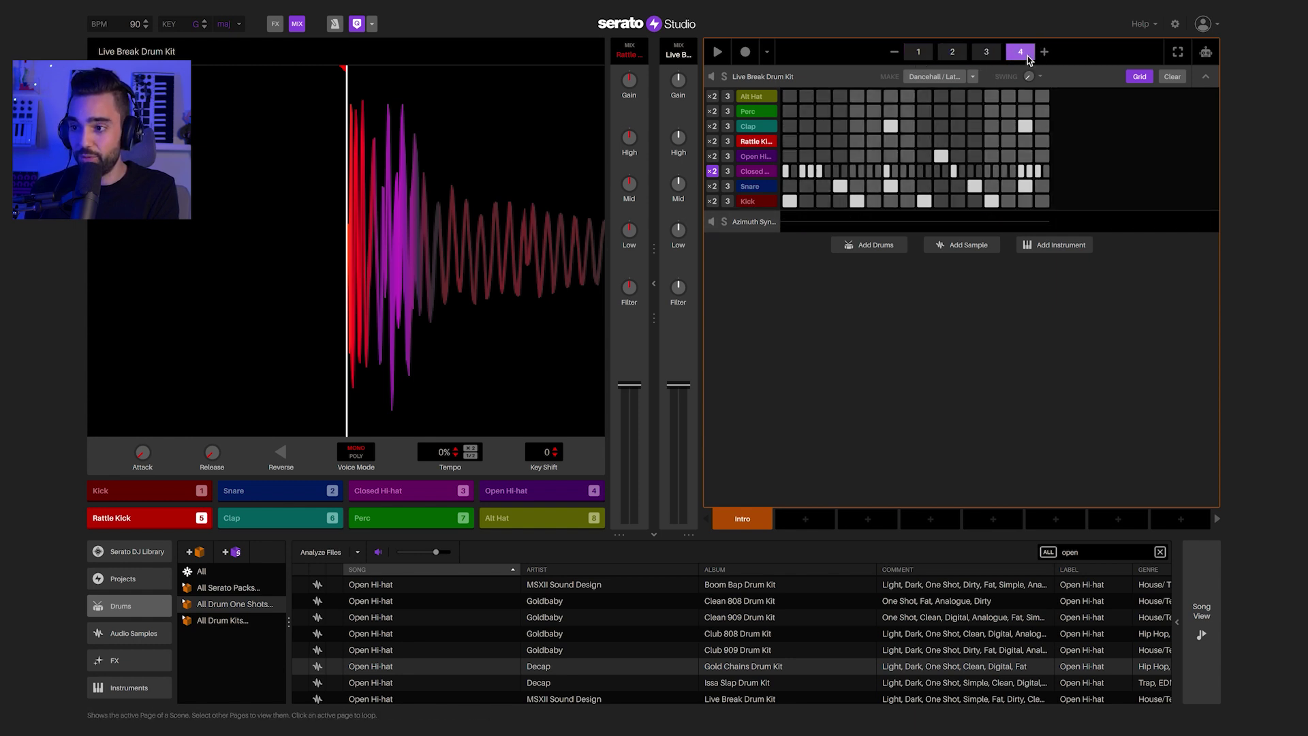
pyautogui.click(922, 55)
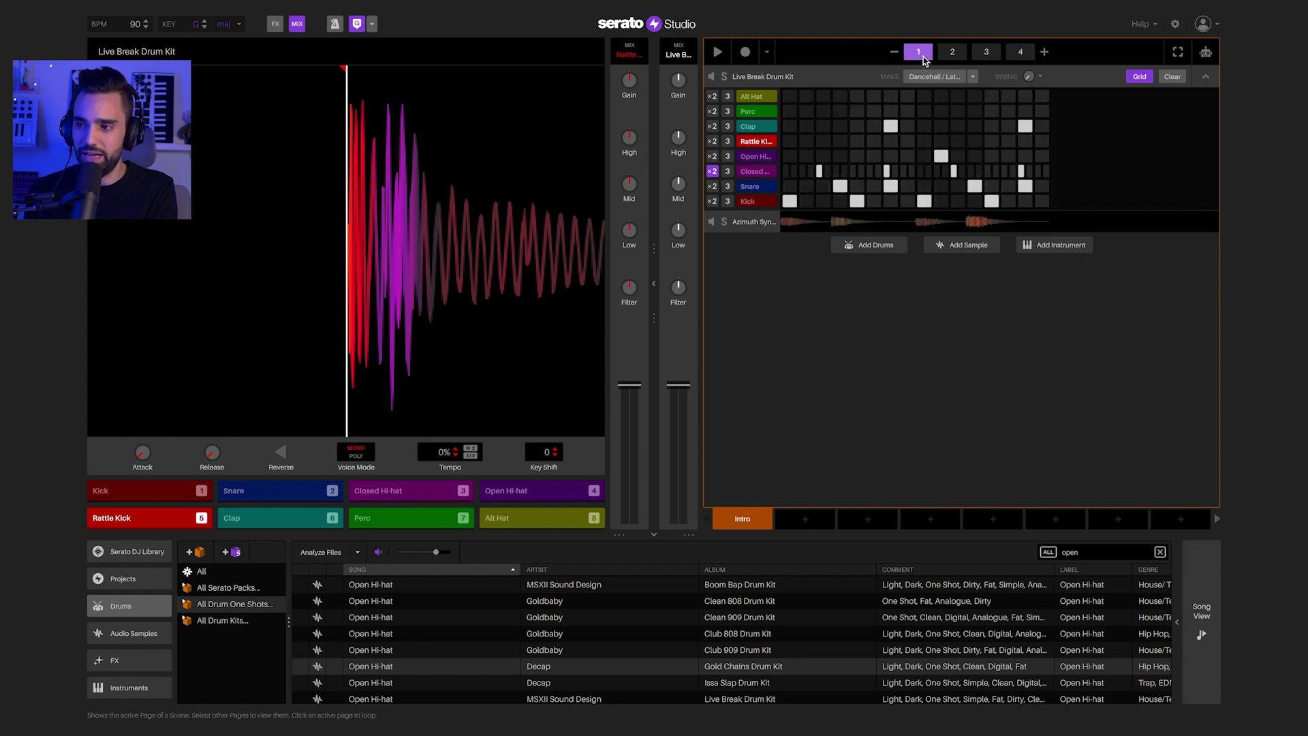
pyautogui.press('space')
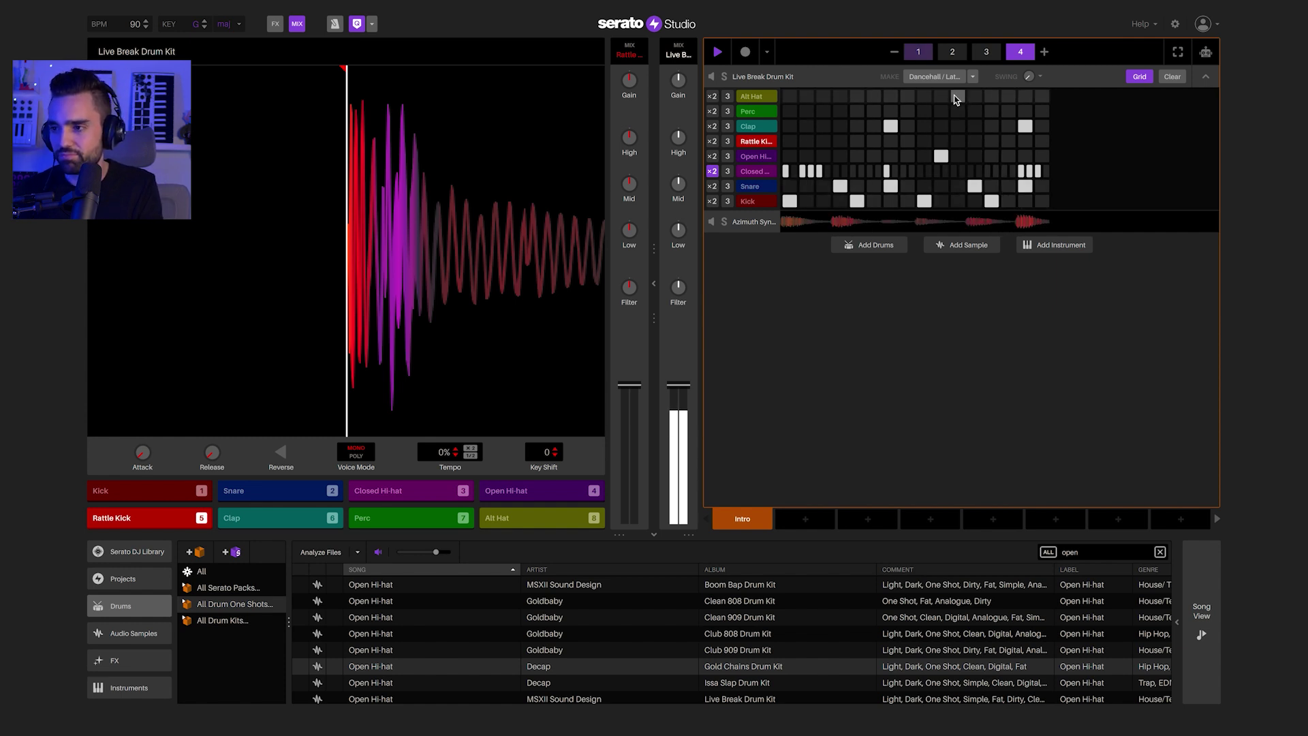
pyautogui.press('space')
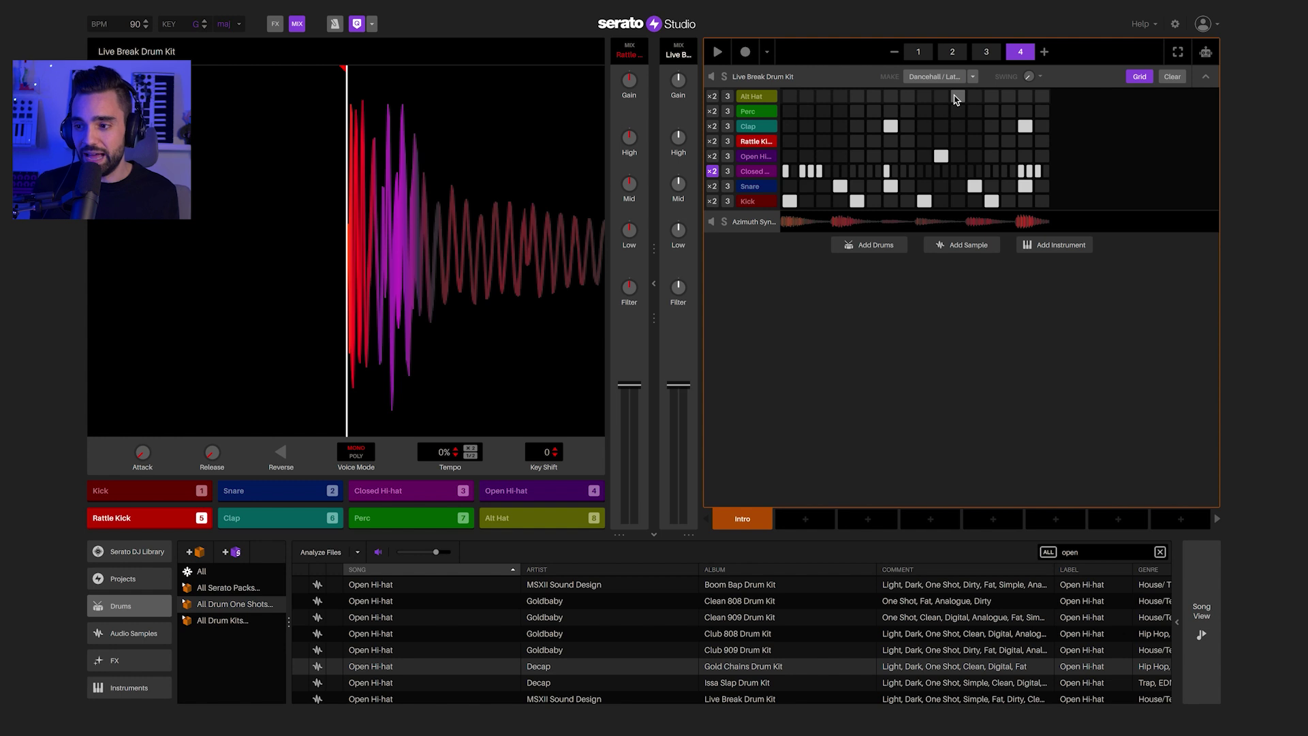
# - Create a second scene after Intro, generate a Dancehall / Latin example beat in it and play it
pyautogui.doubleClick(736, 521)
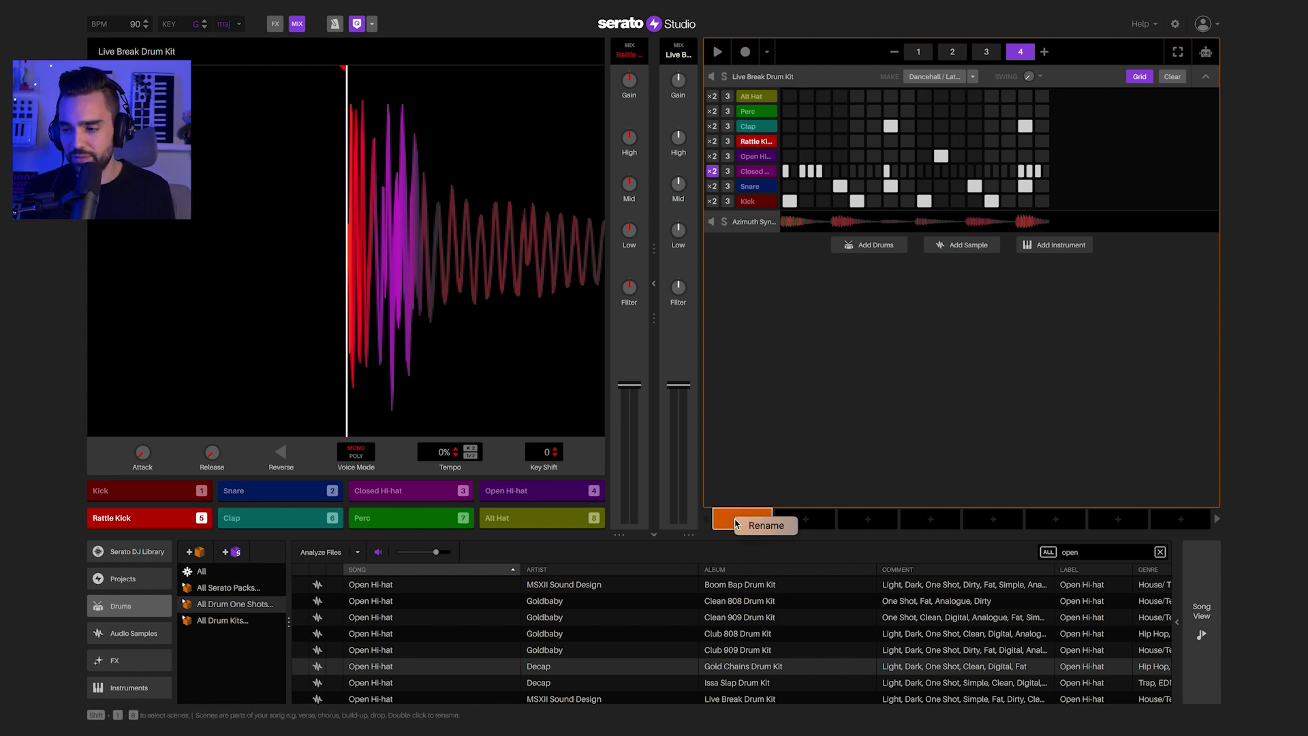
pyautogui.click(804, 519)
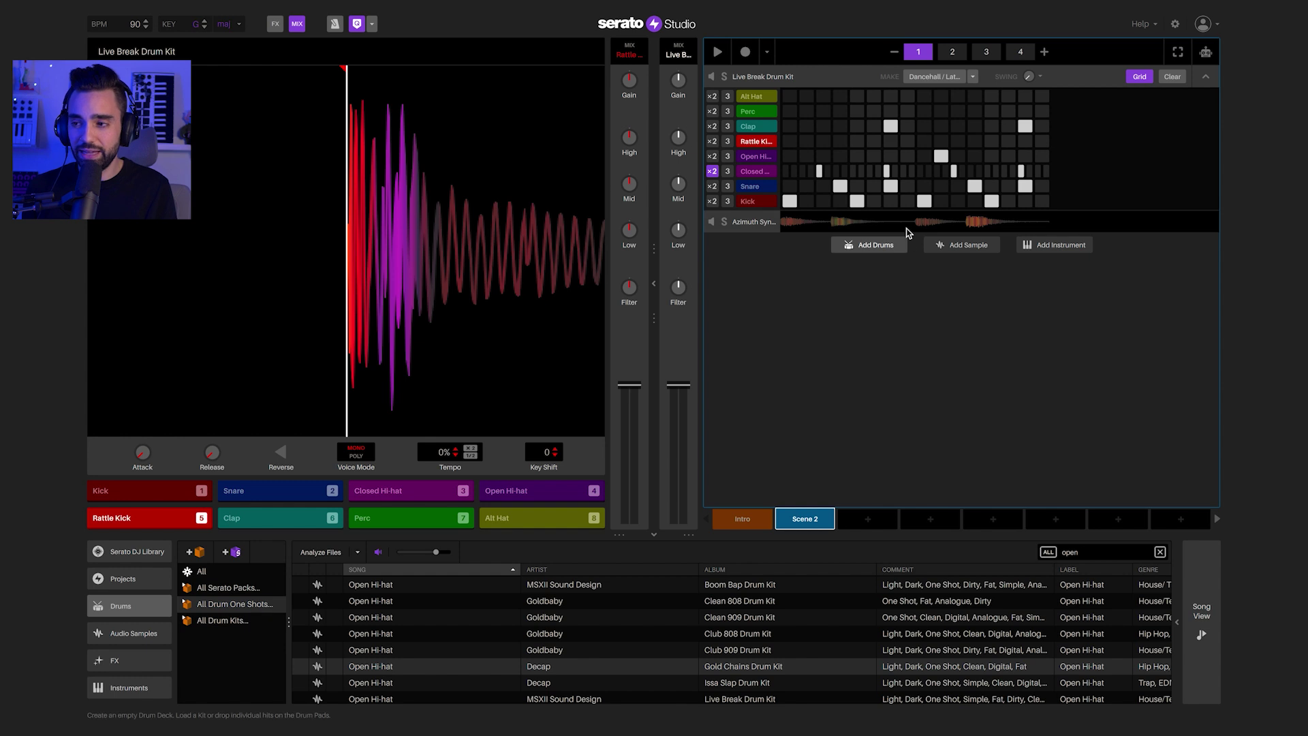
pyautogui.click(935, 77)
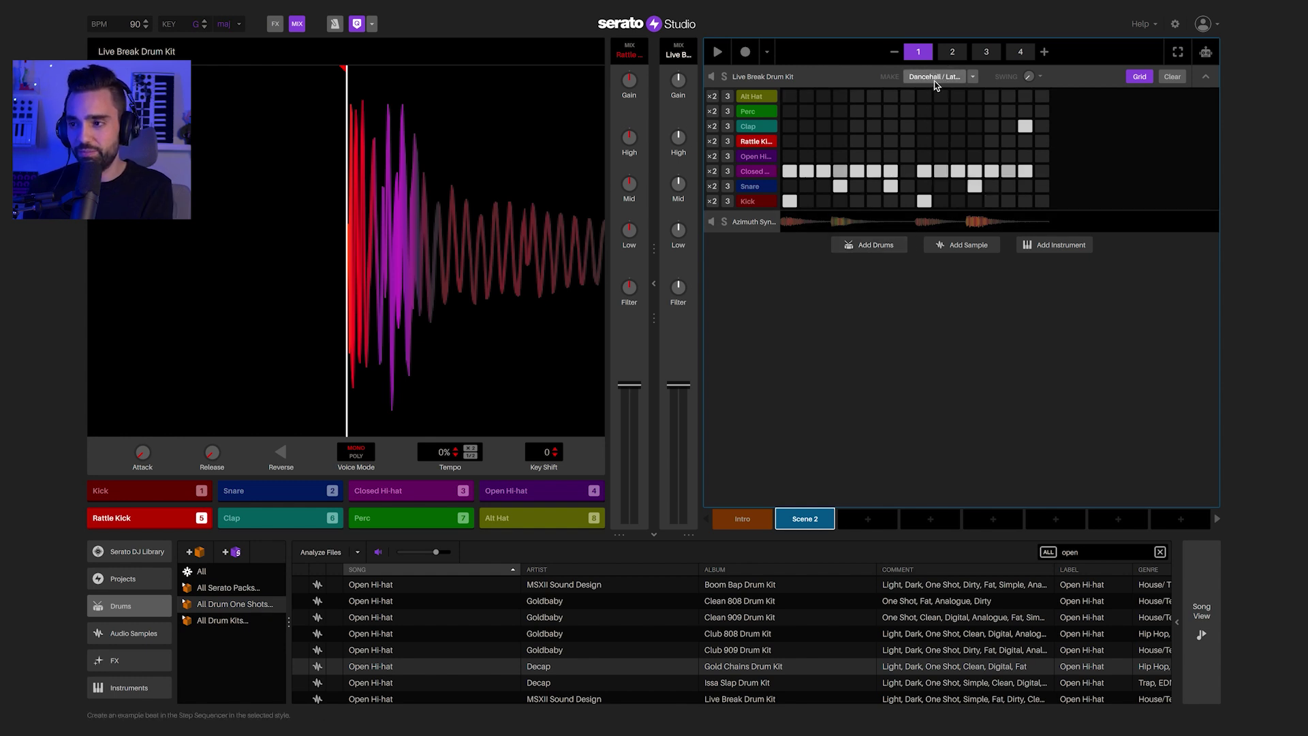
pyautogui.press('space')
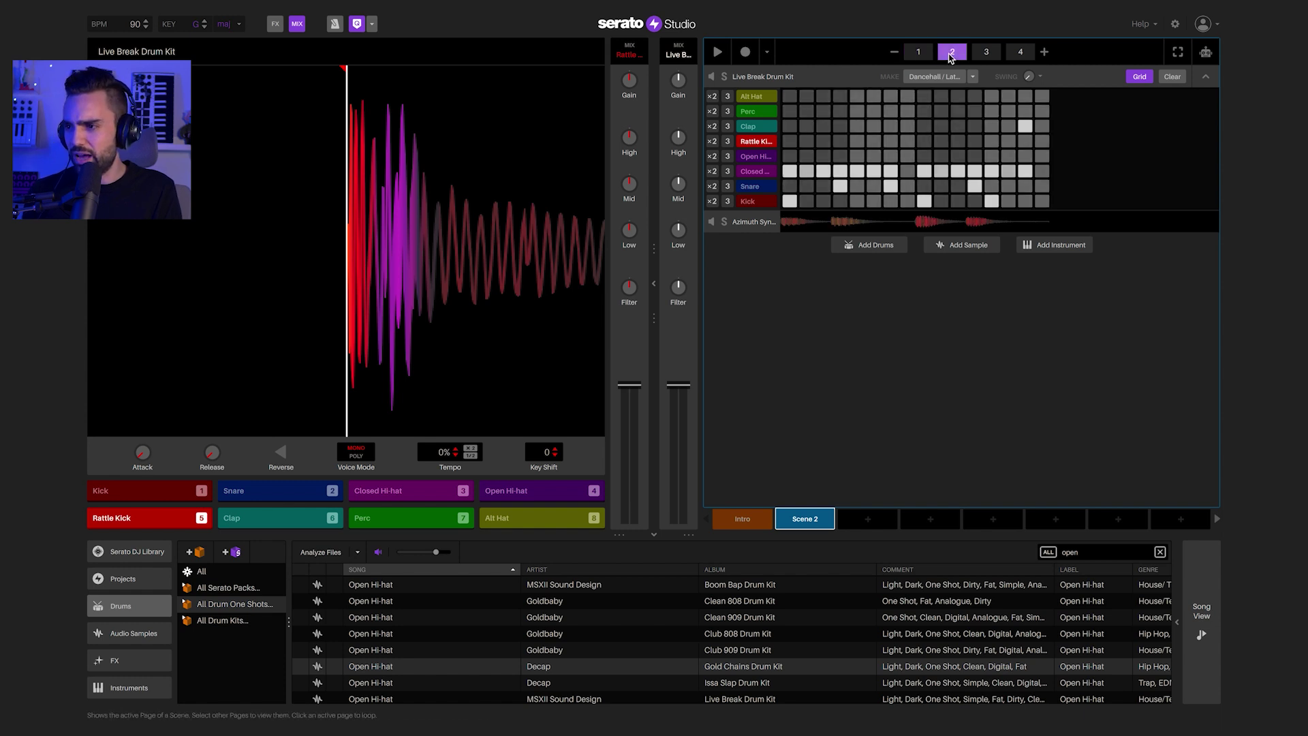
# - Return to the Intro scene and play its pattern for comparison
pyautogui.click(742, 520)
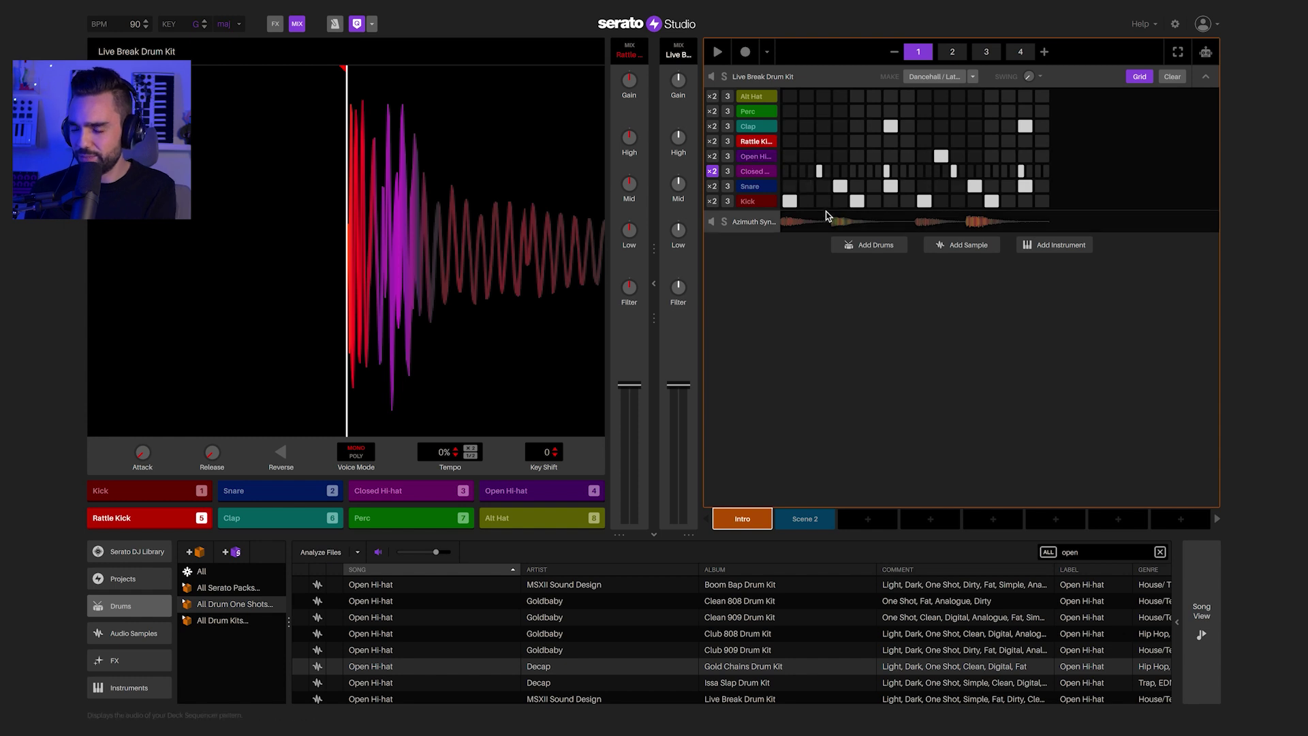
pyautogui.press('space')
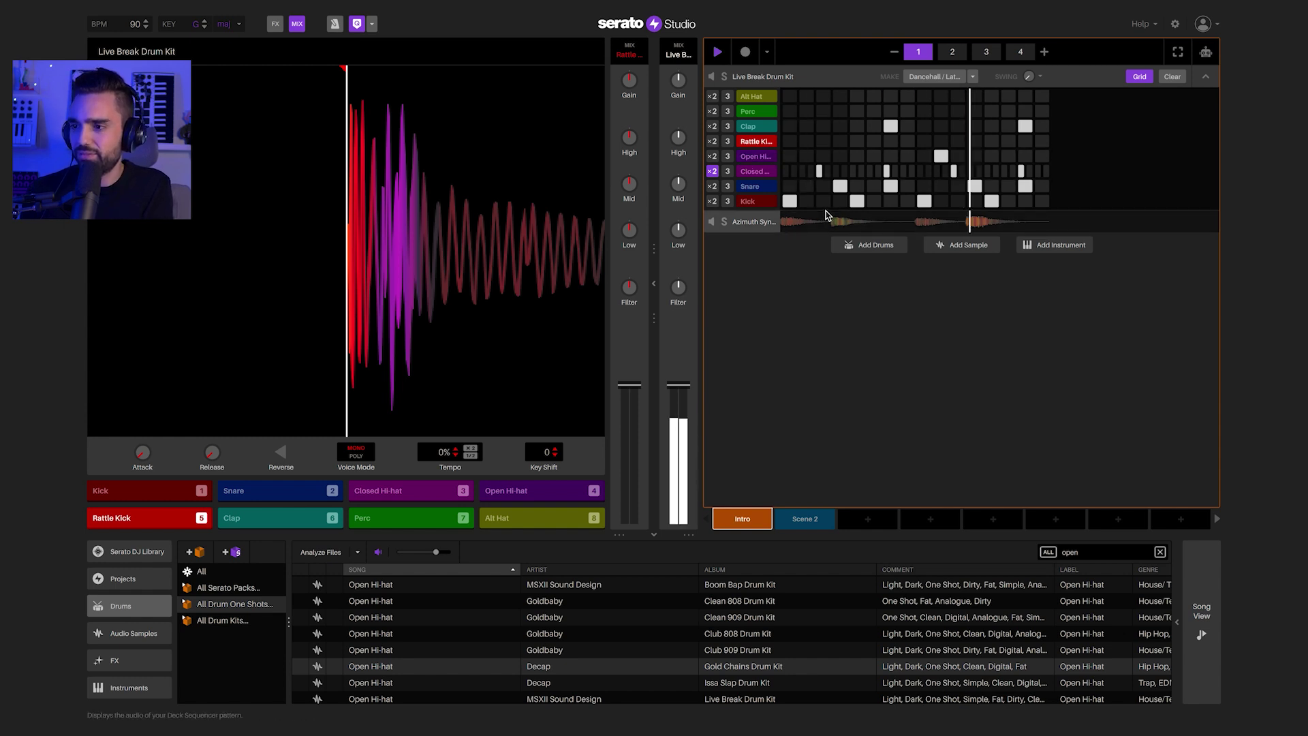
pyautogui.press('space')
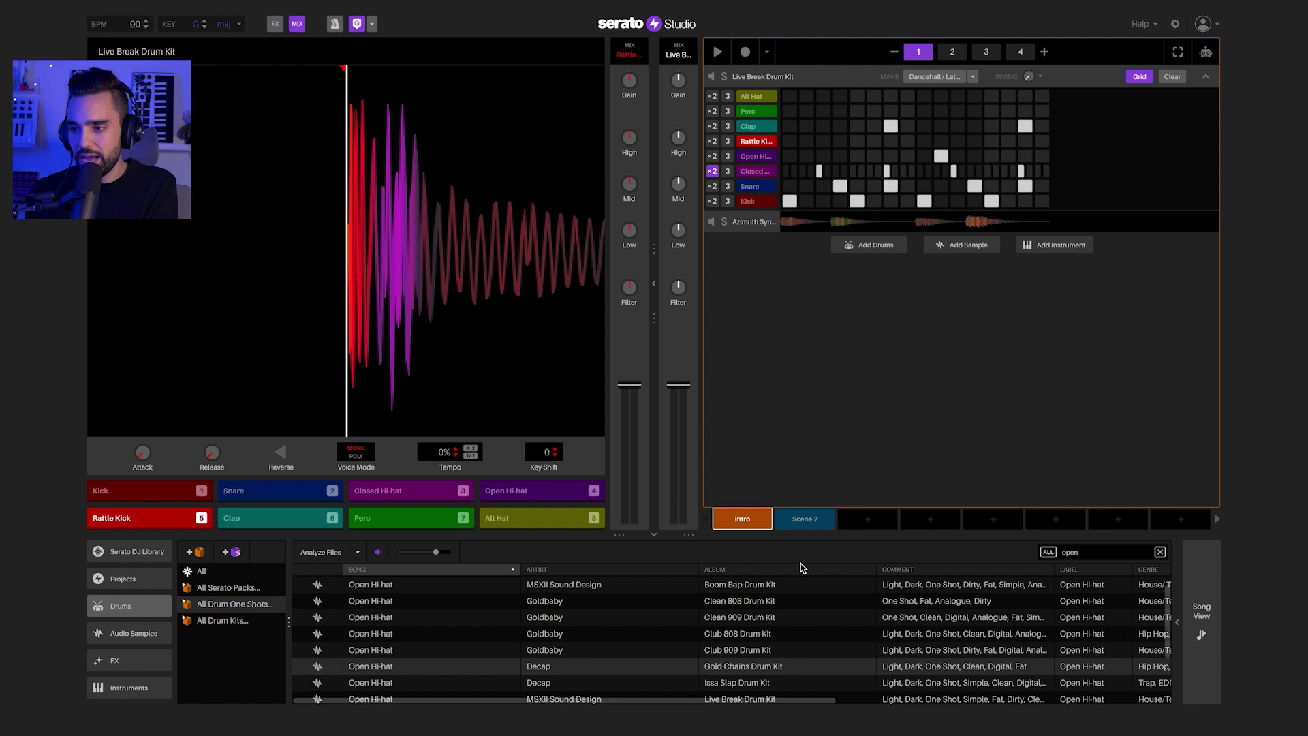
# - In Scene 2, double the Closed Hi-hat row's resolution and add Alt Hat hits on steps 9, 10, 12, 13 and 15 of page 4
pyautogui.click(802, 520)
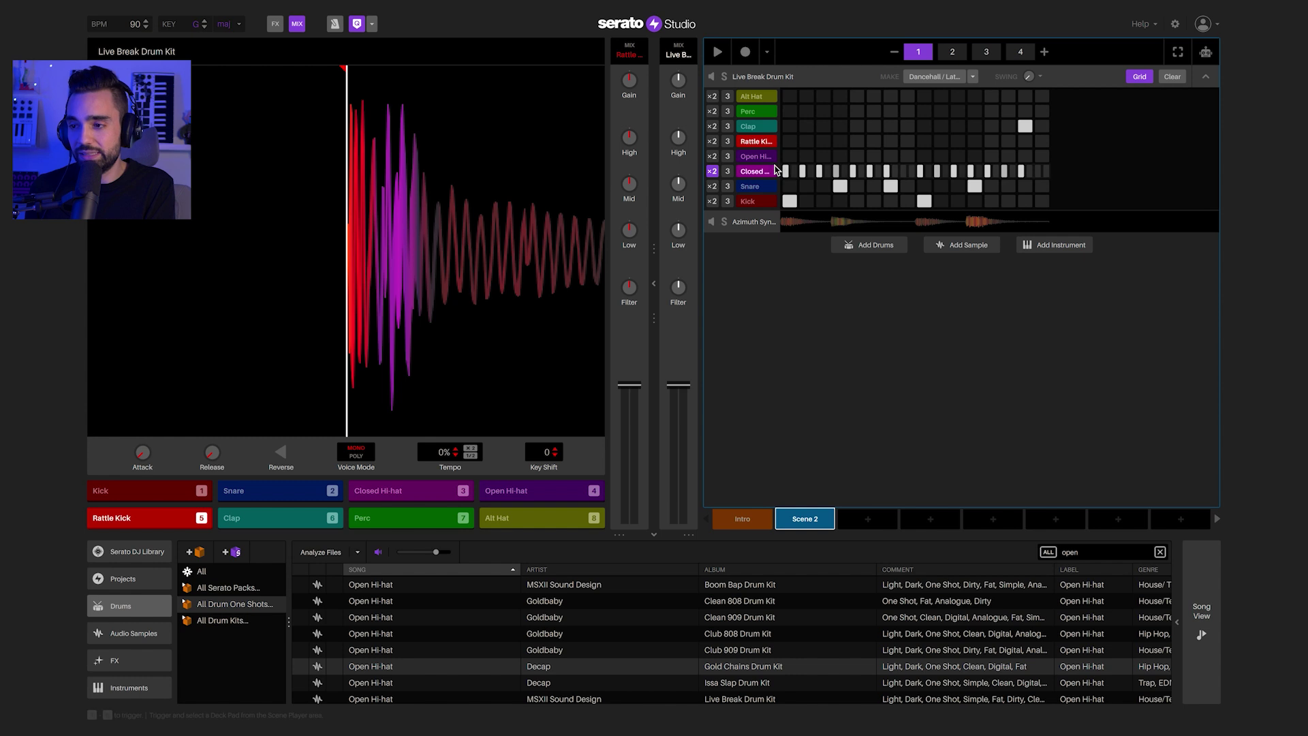
pyautogui.press('space')
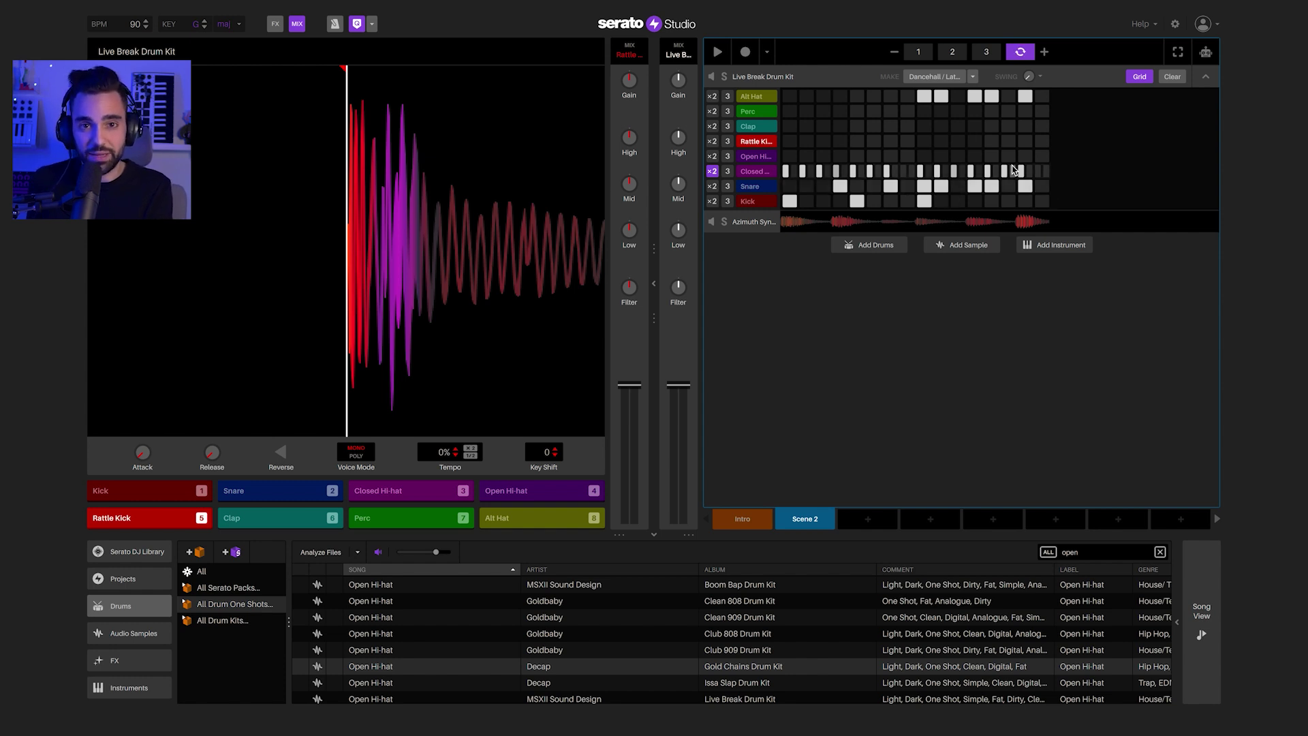
pyautogui.press('space')
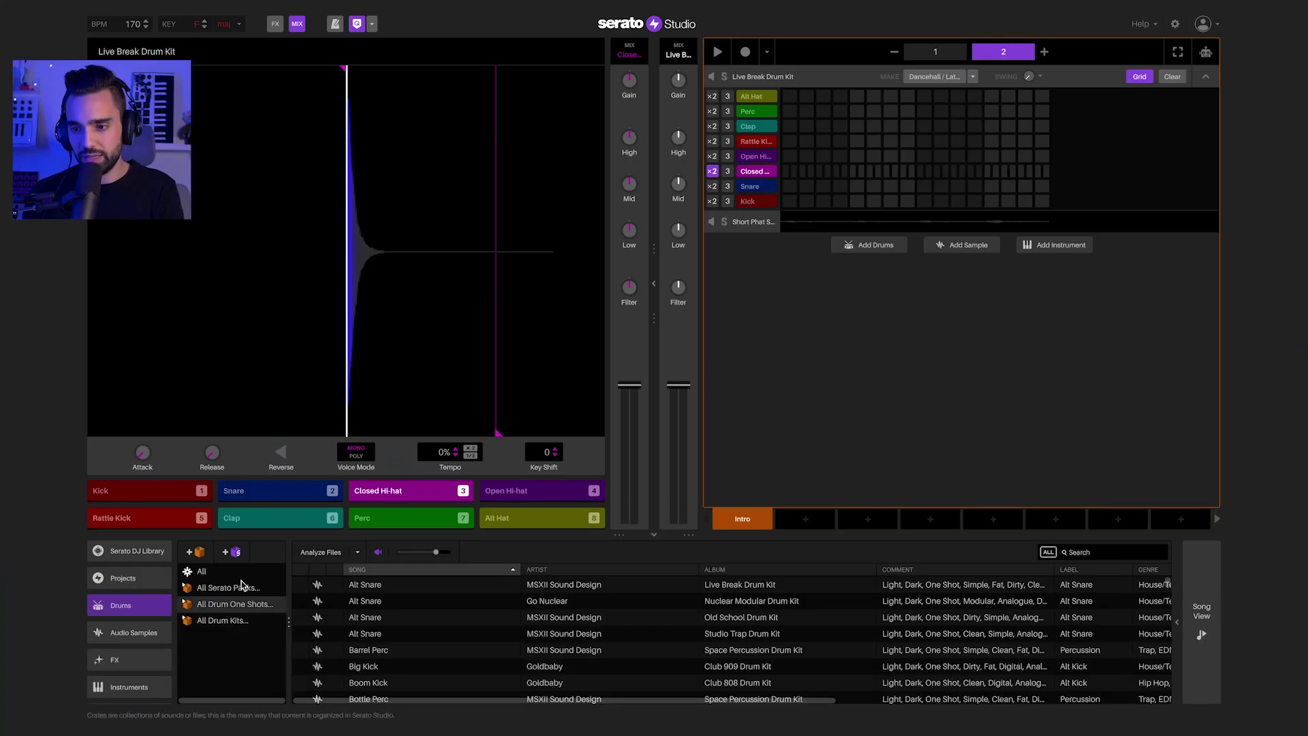
# - Load the Studio Trap Drum Kit onto the drum deck in place of the Live Break Drum Kit and set the example beat style to Trap
pyautogui.click(240, 620)
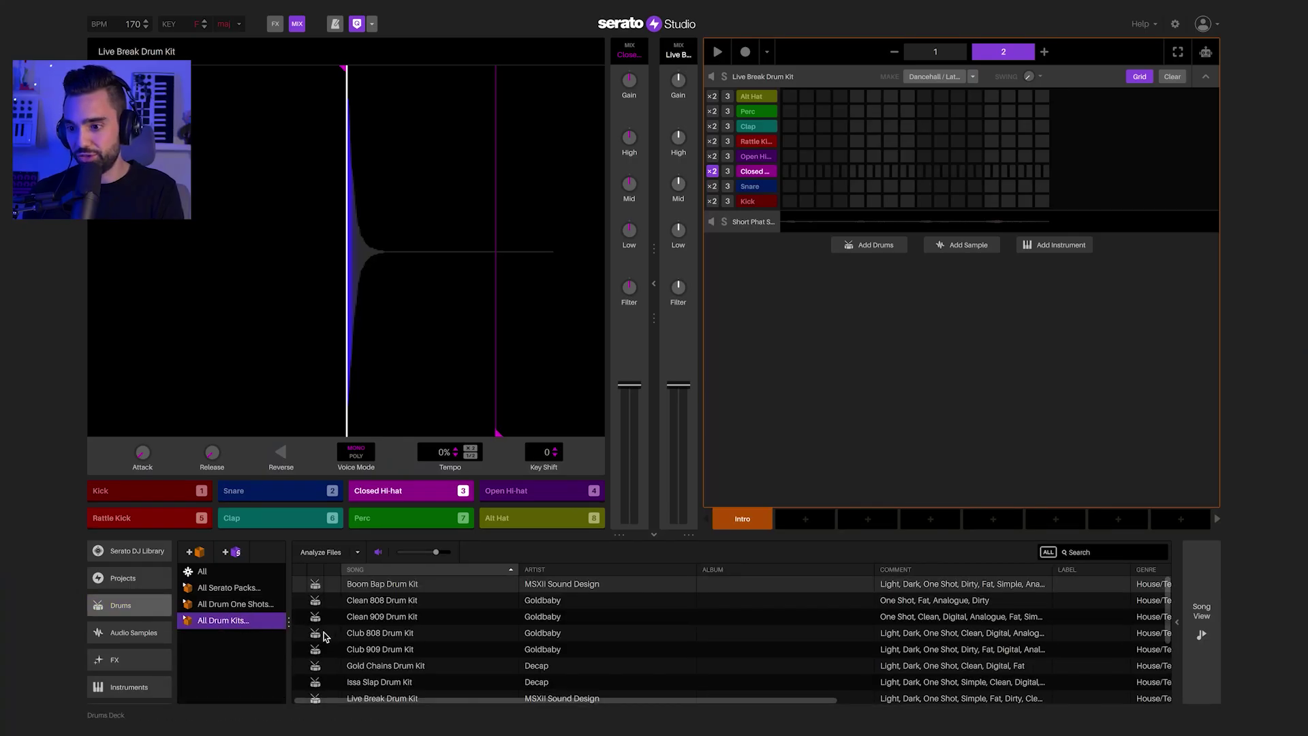
pyautogui.scroll(-3, 325, 632)
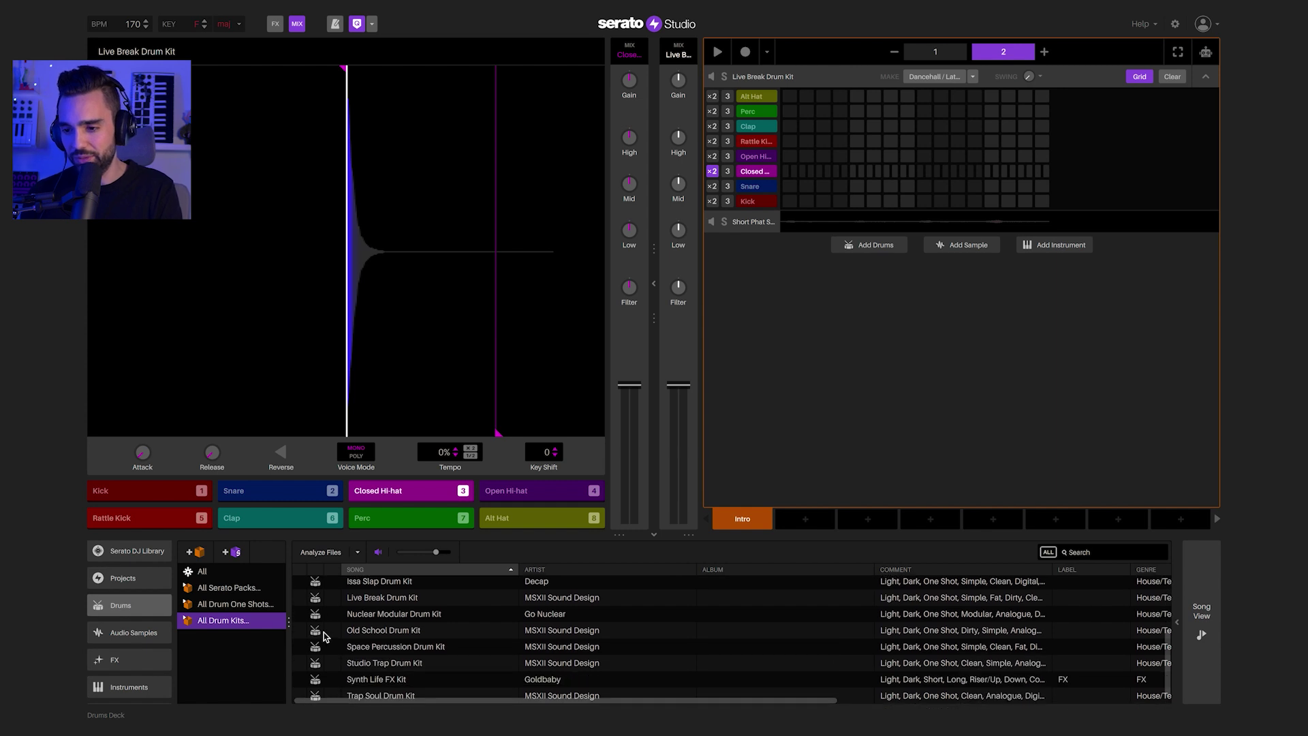
pyautogui.moveTo(350, 663); pyautogui.dragTo(904, 146)
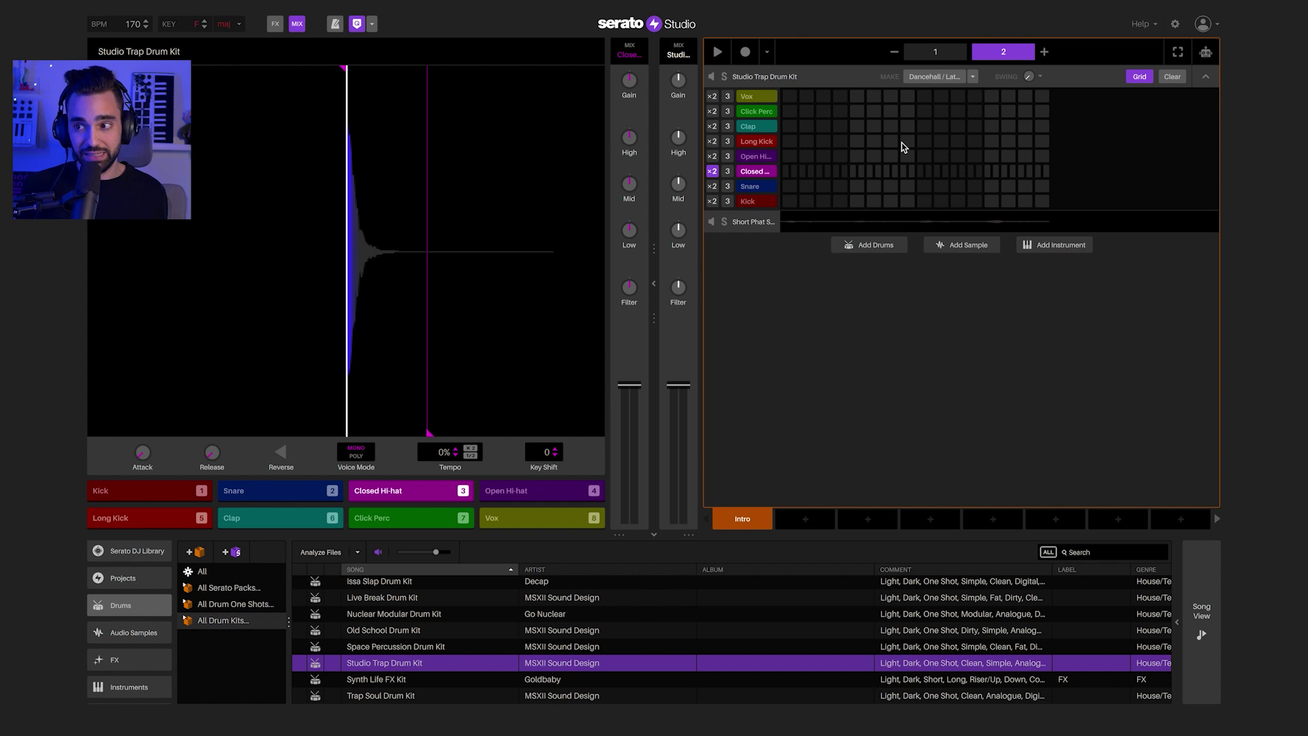
pyautogui.click(975, 80)
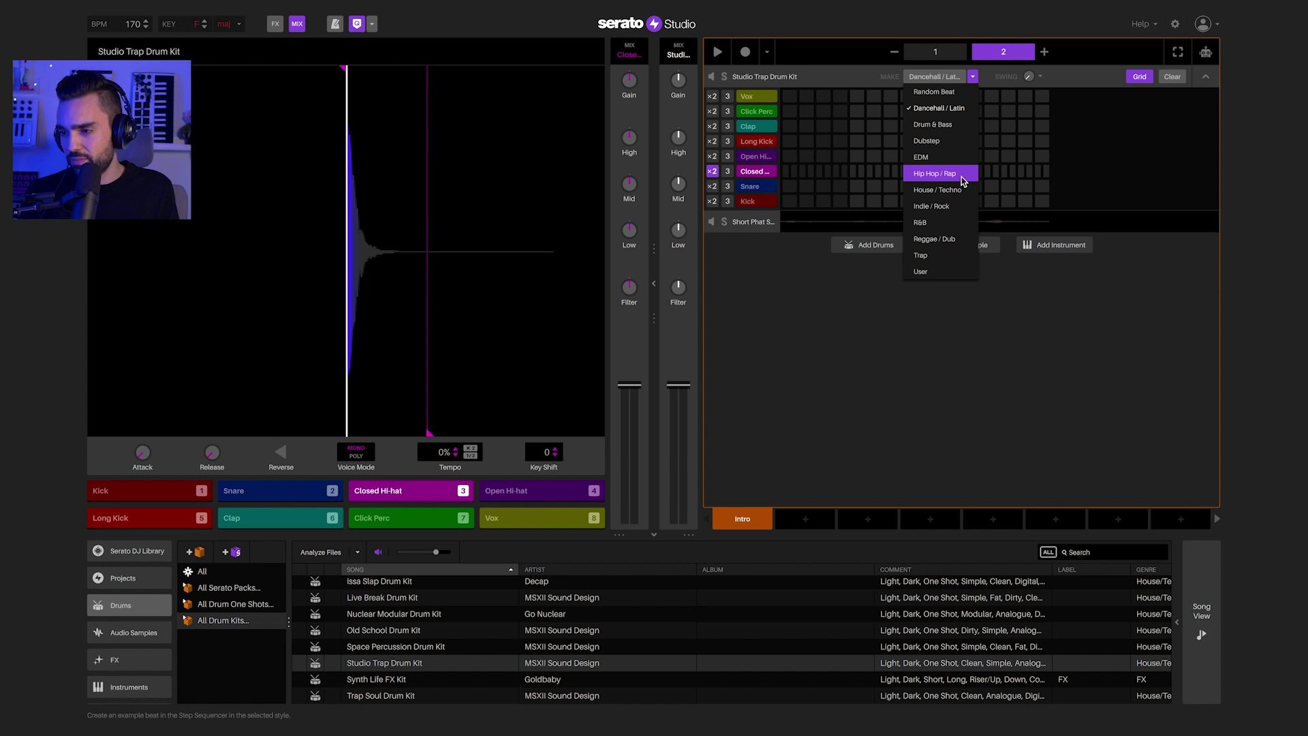
pyautogui.click(958, 257)
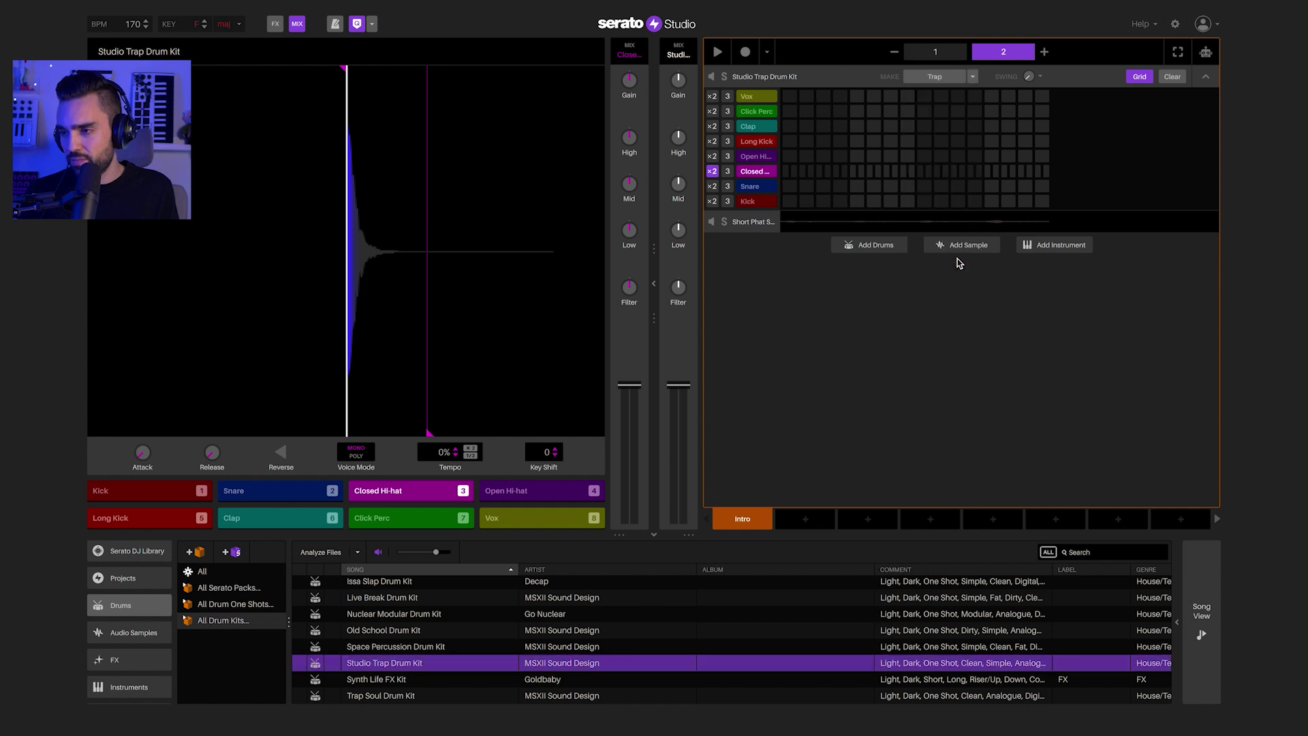
# - Generate a Trap example beat and play it, auditioning its Snare and Clap sounds on their own
pyautogui.click(931, 80)
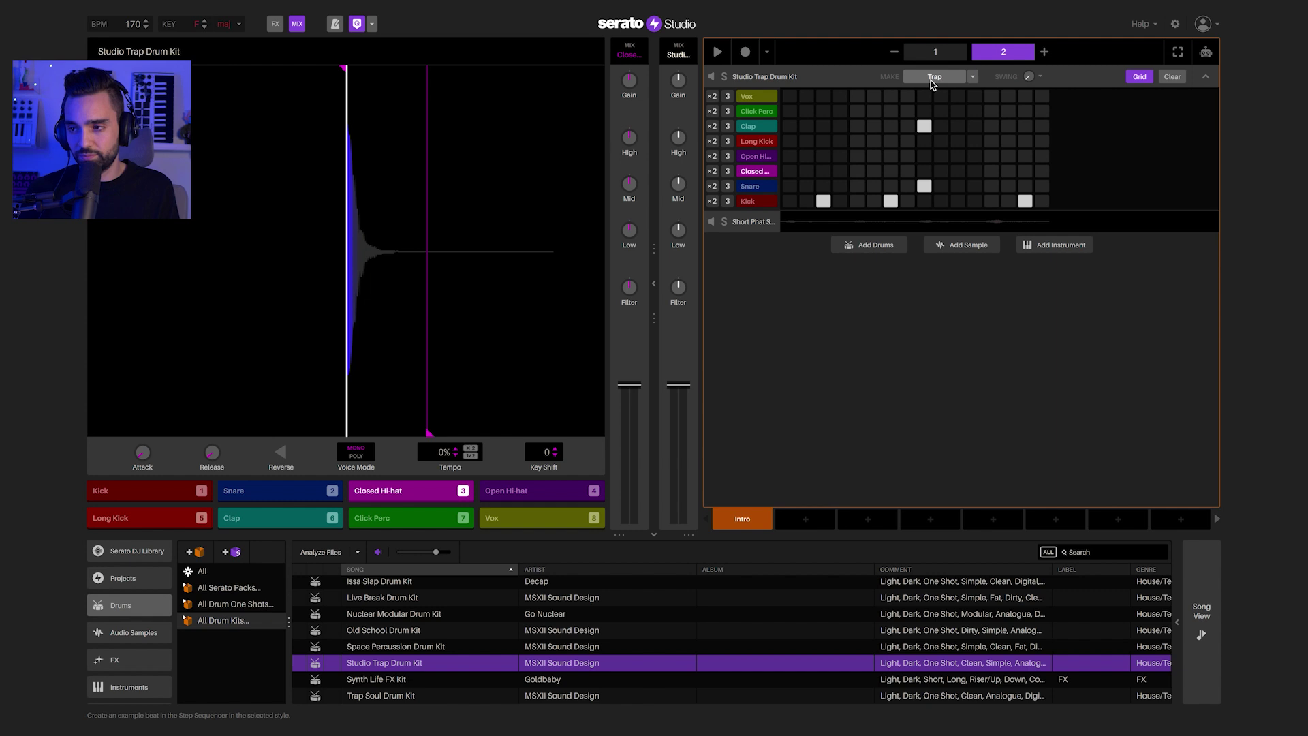
pyautogui.press('space')
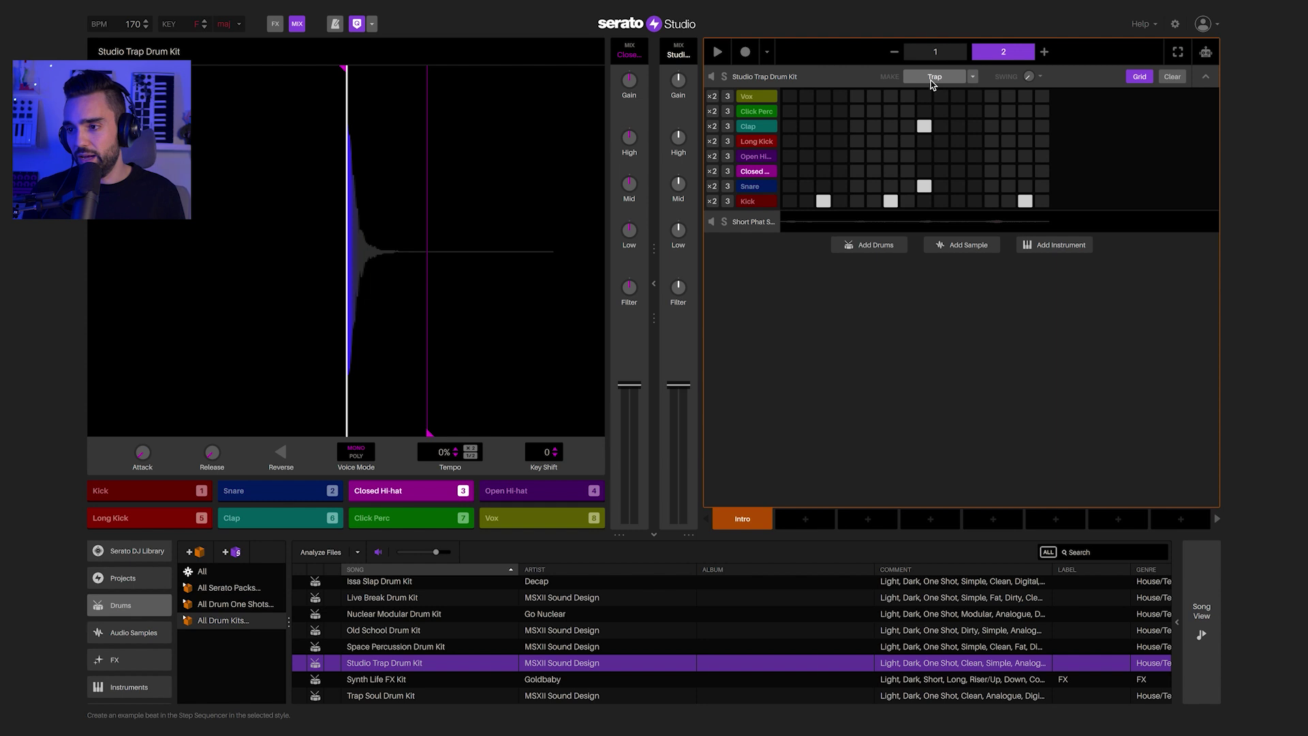
pyautogui.click(748, 186)
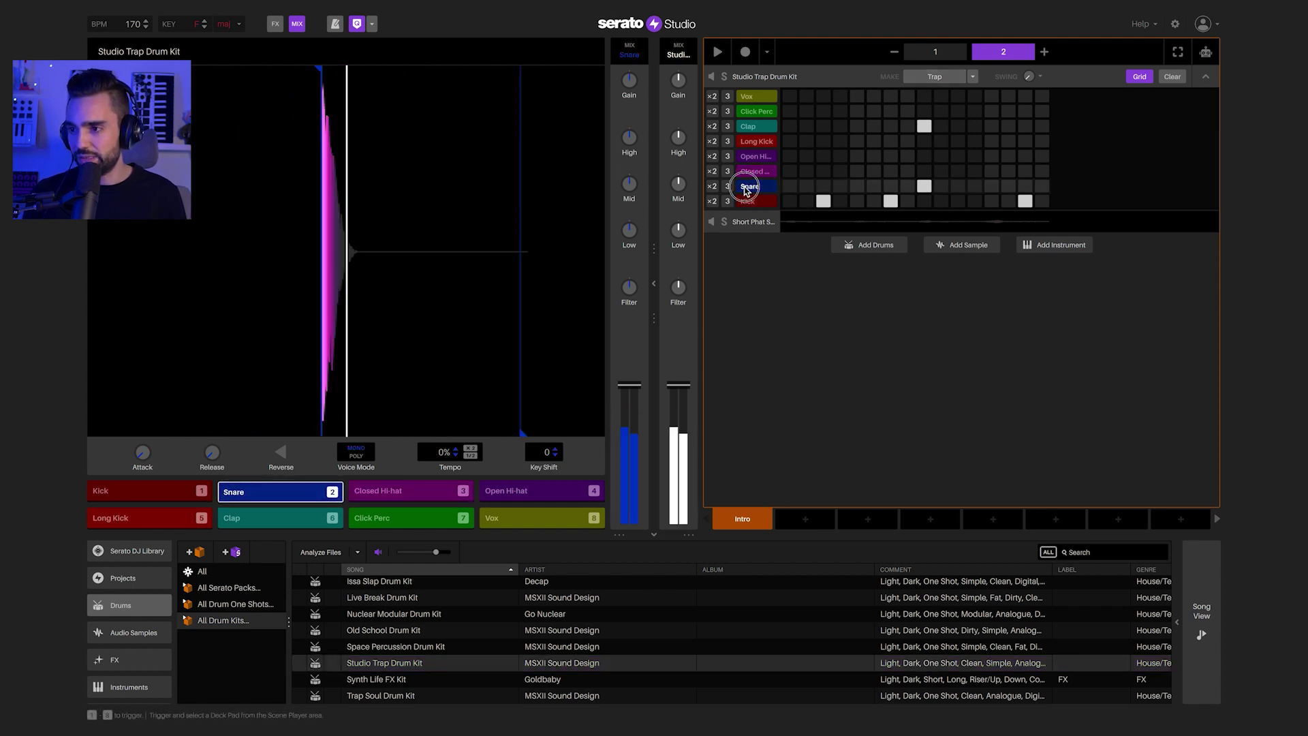
pyautogui.click(754, 131)
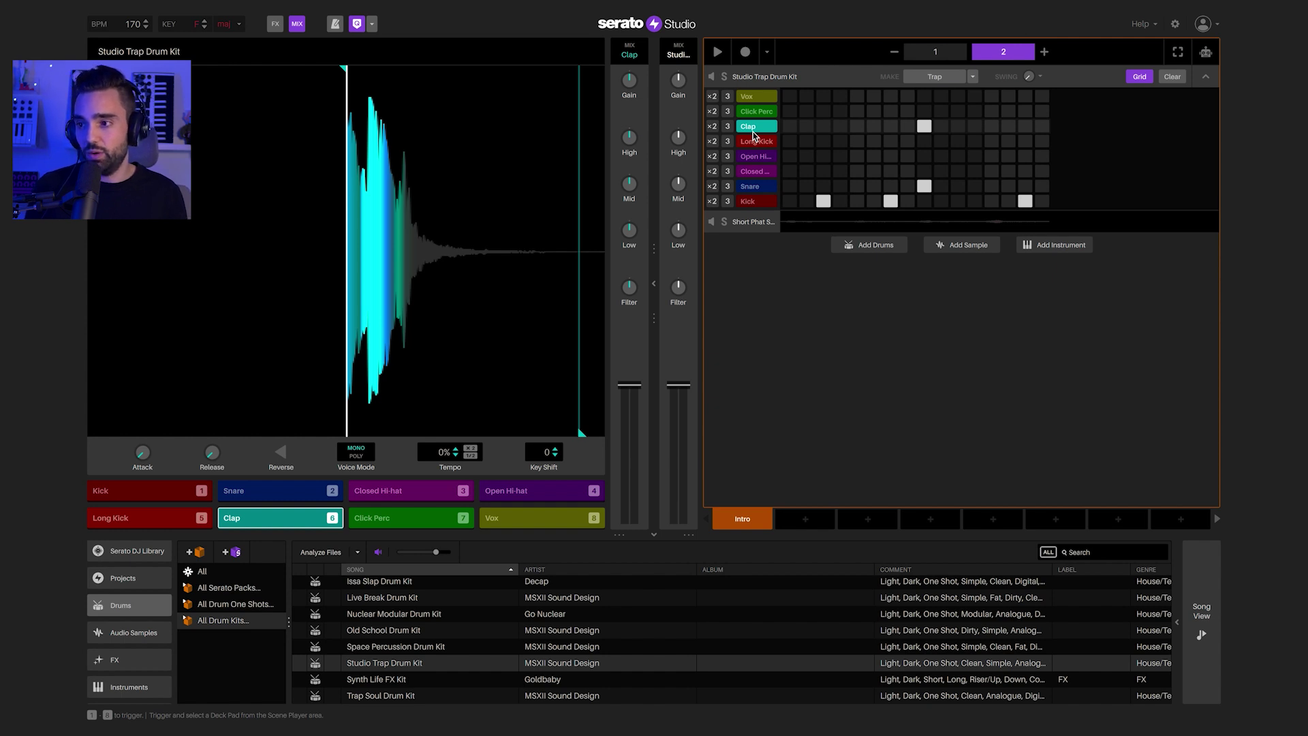
pyautogui.press('space')
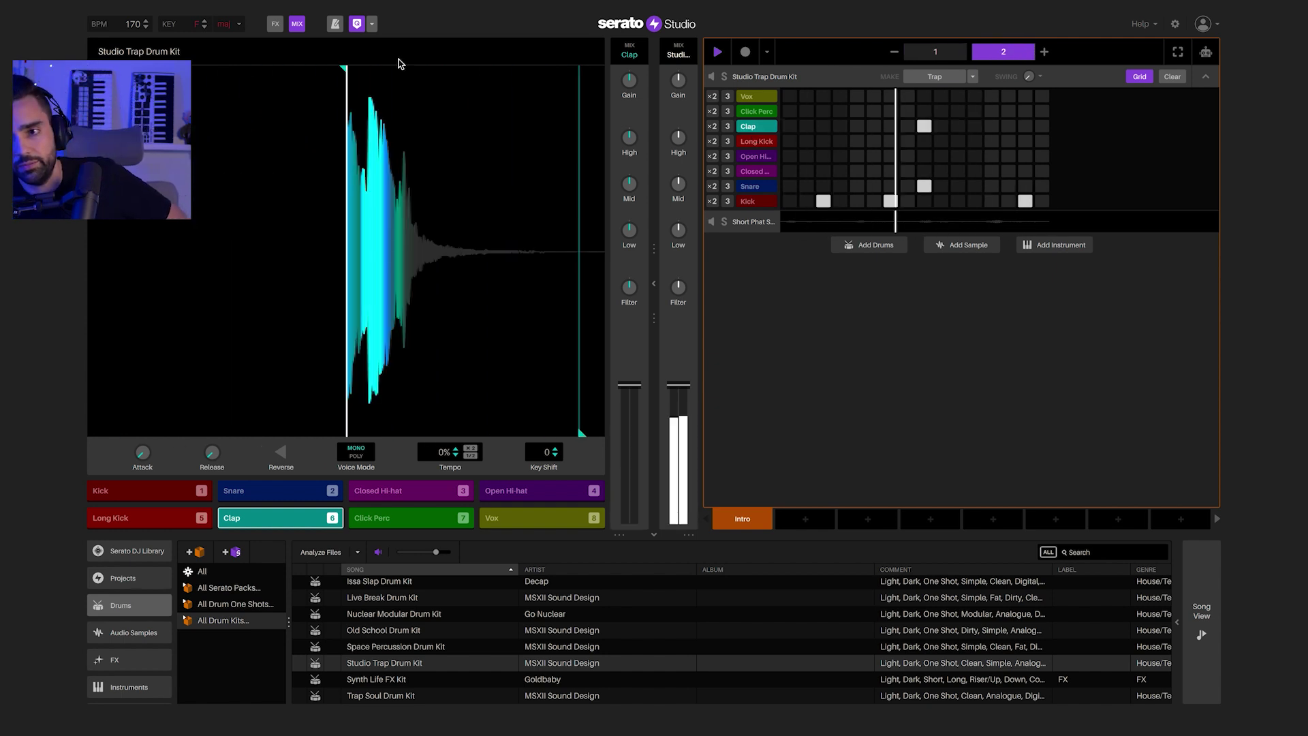
# - Play the trap pattern with the metronome on to check the Kick placement against the beat
pyautogui.click(337, 26)
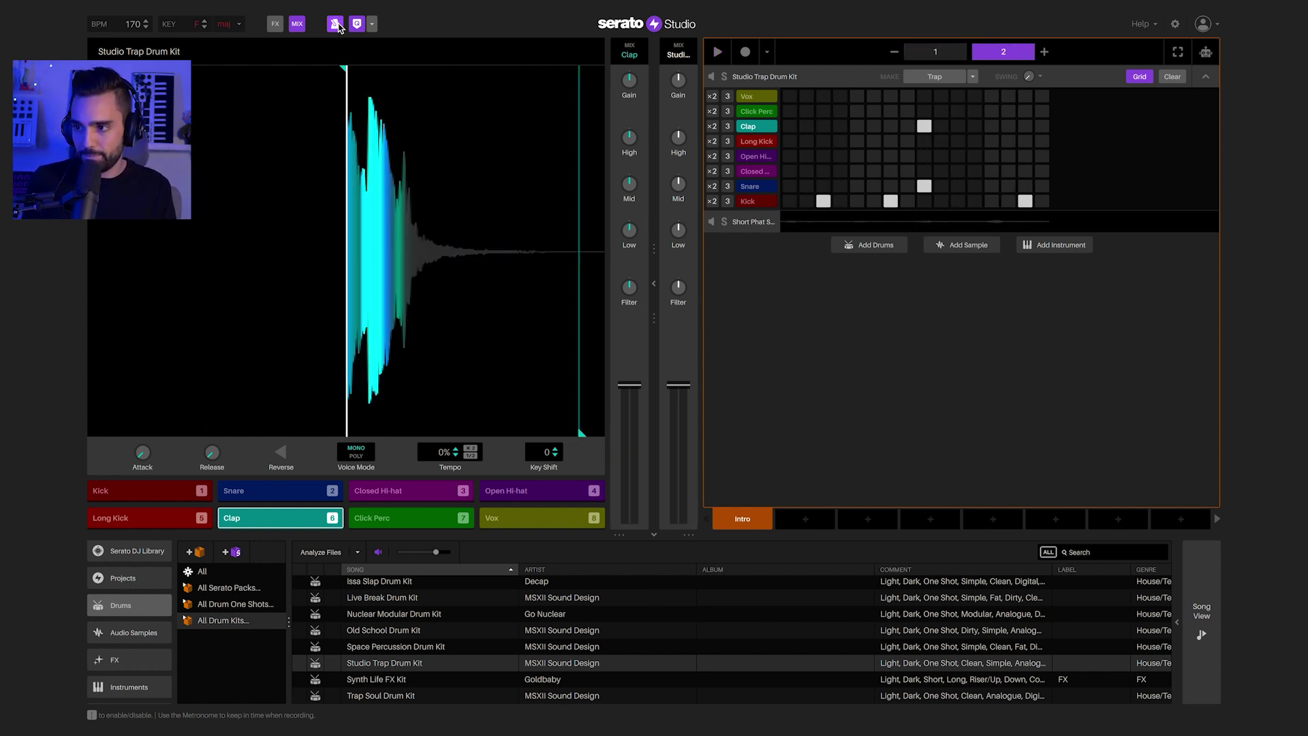
pyautogui.press('space')
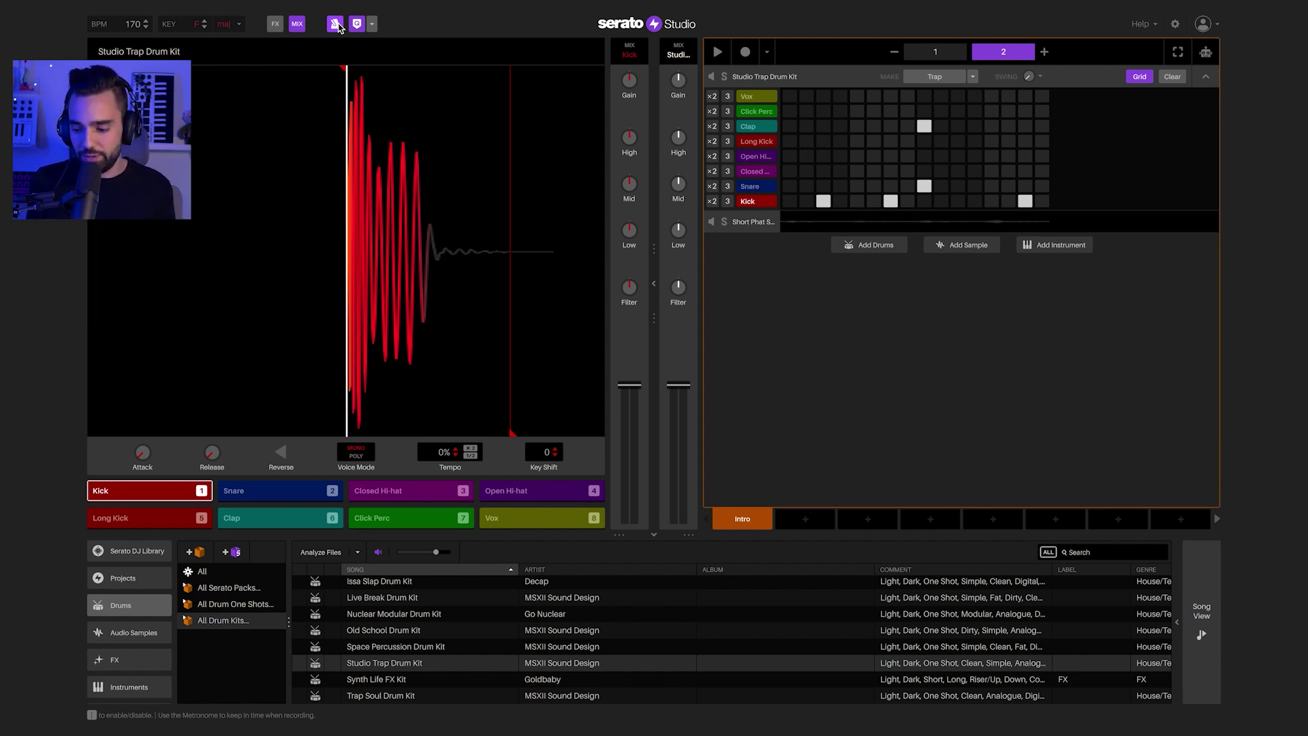
pyautogui.press('space')
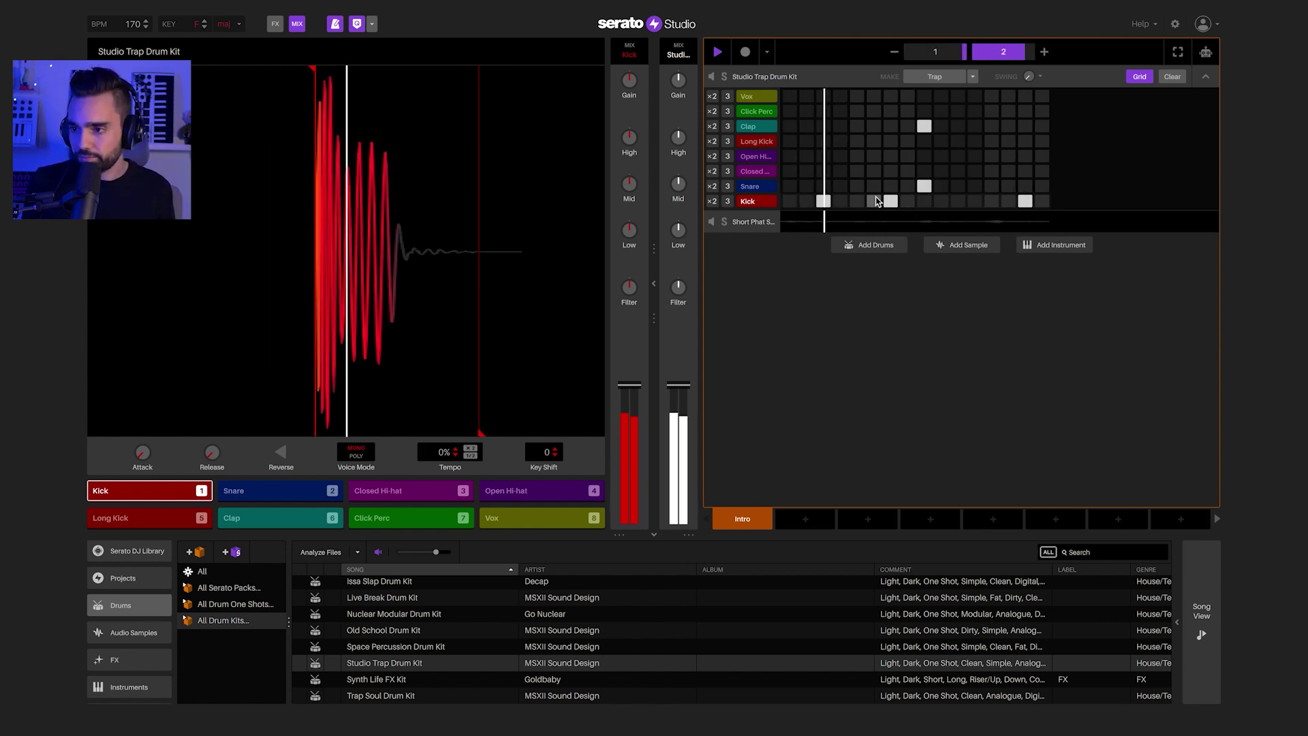
pyautogui.press('space')
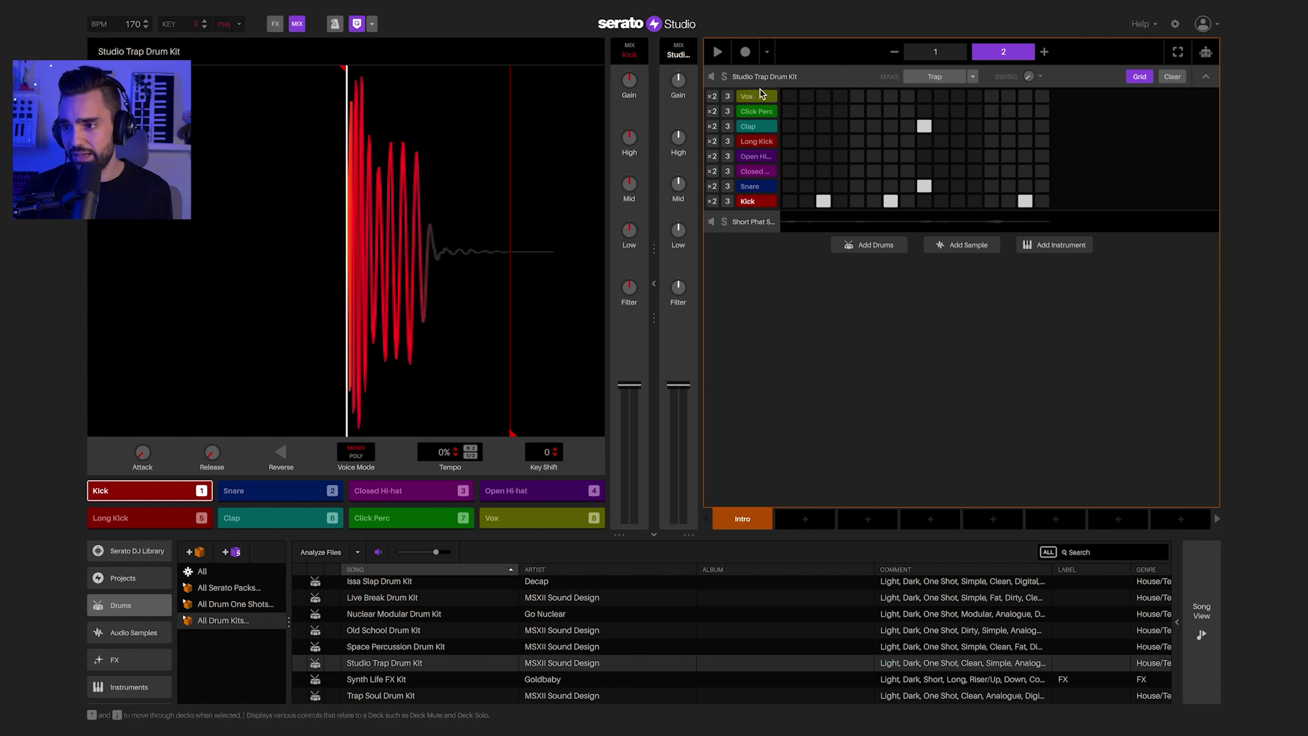
# - Place Closed Hi-hat hits on every odd-numbered step of both pages and play the pattern
pyautogui.click(754, 171)
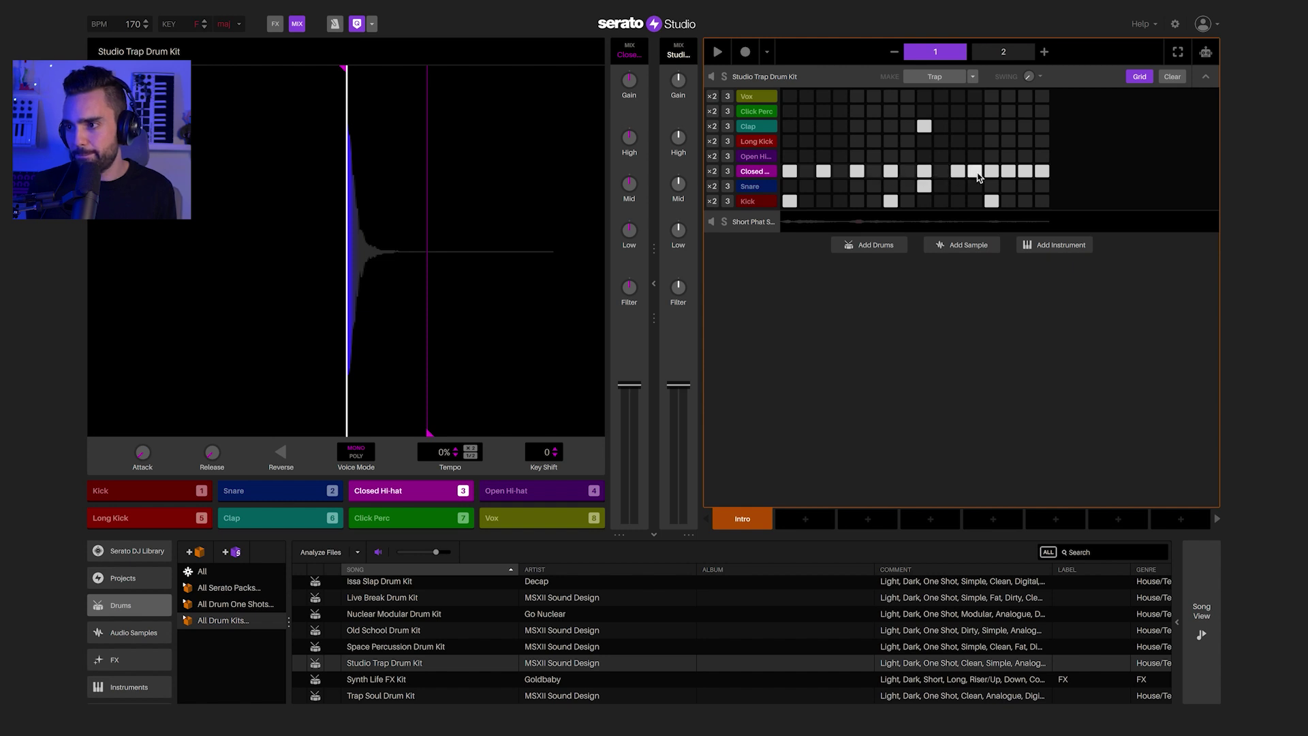
pyautogui.press('space')
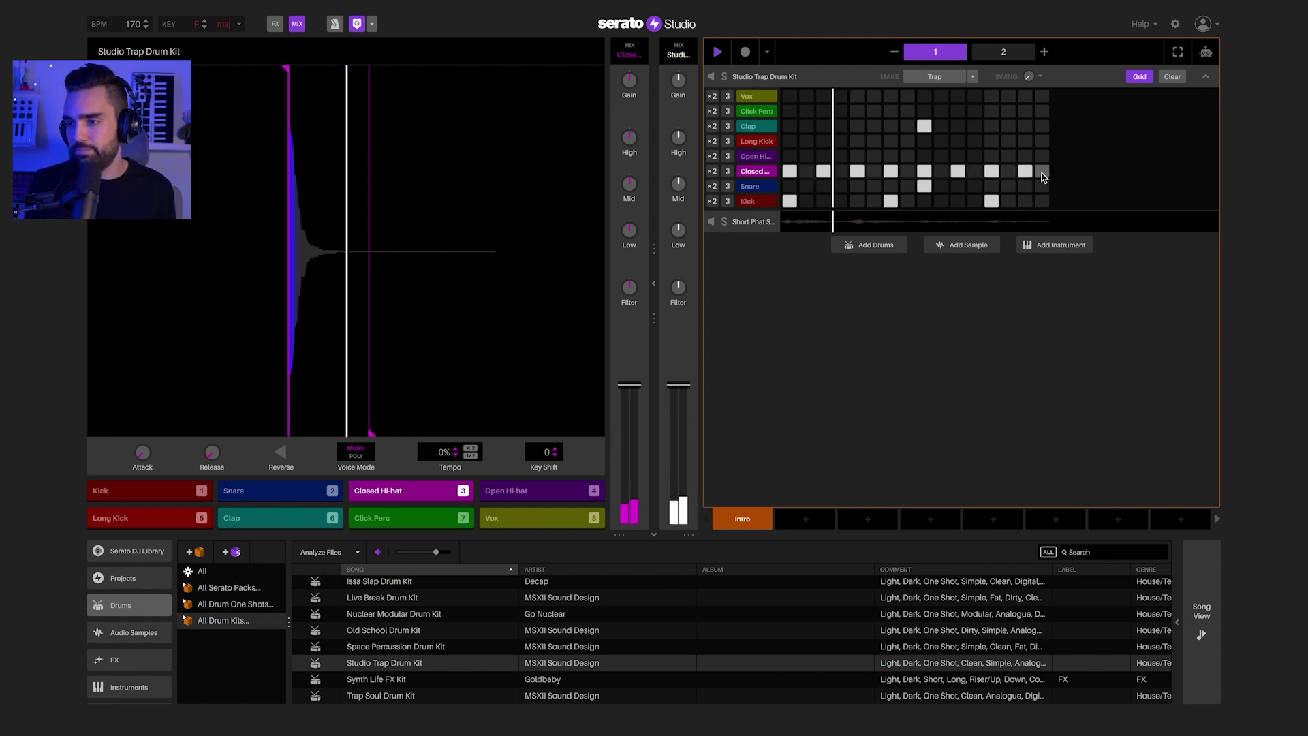
pyautogui.click(1018, 53)
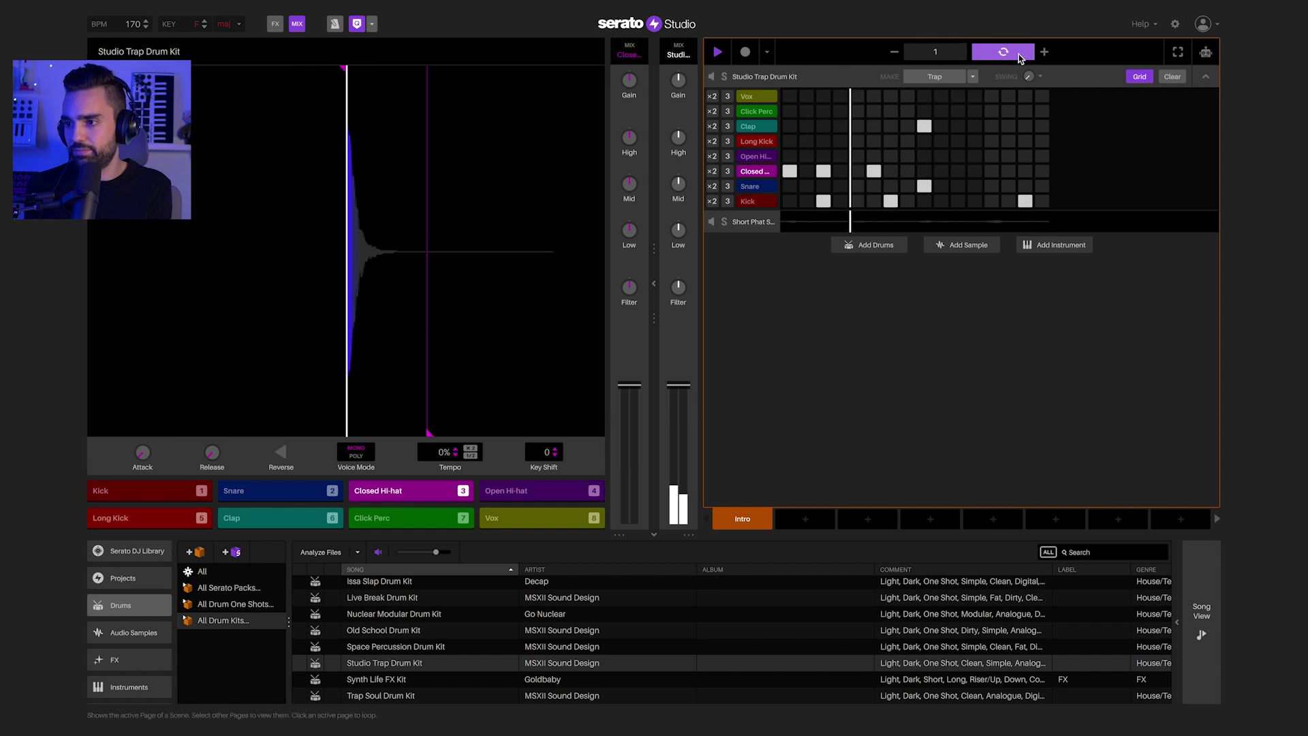
pyautogui.press('space')
pyautogui.click(856, 172)
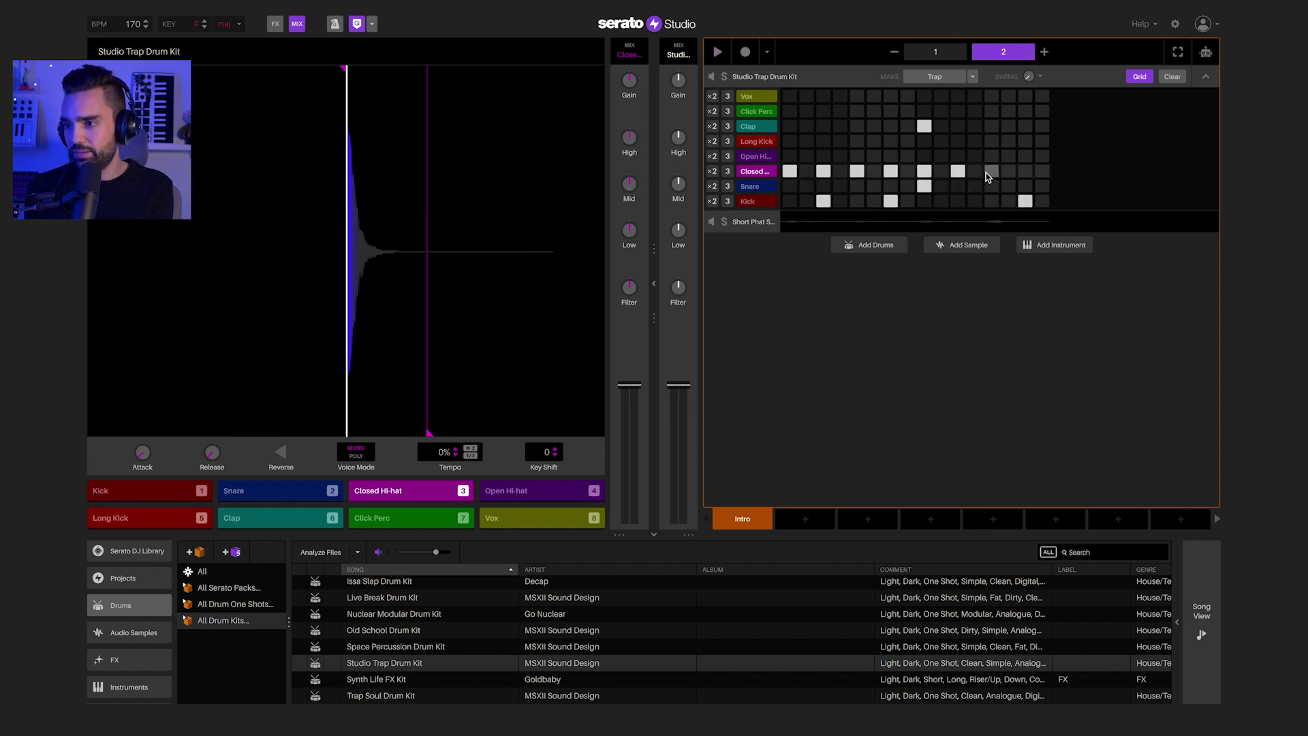
pyautogui.press('space')
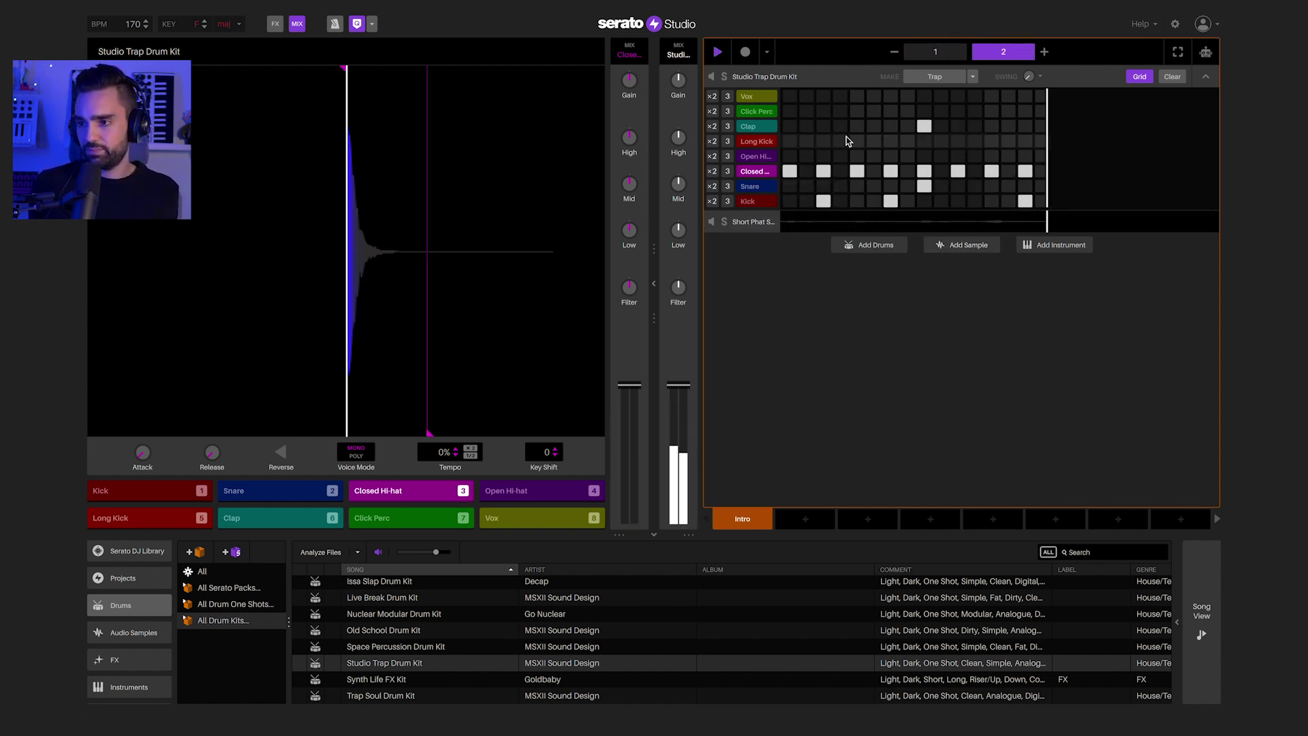
pyautogui.press('space')
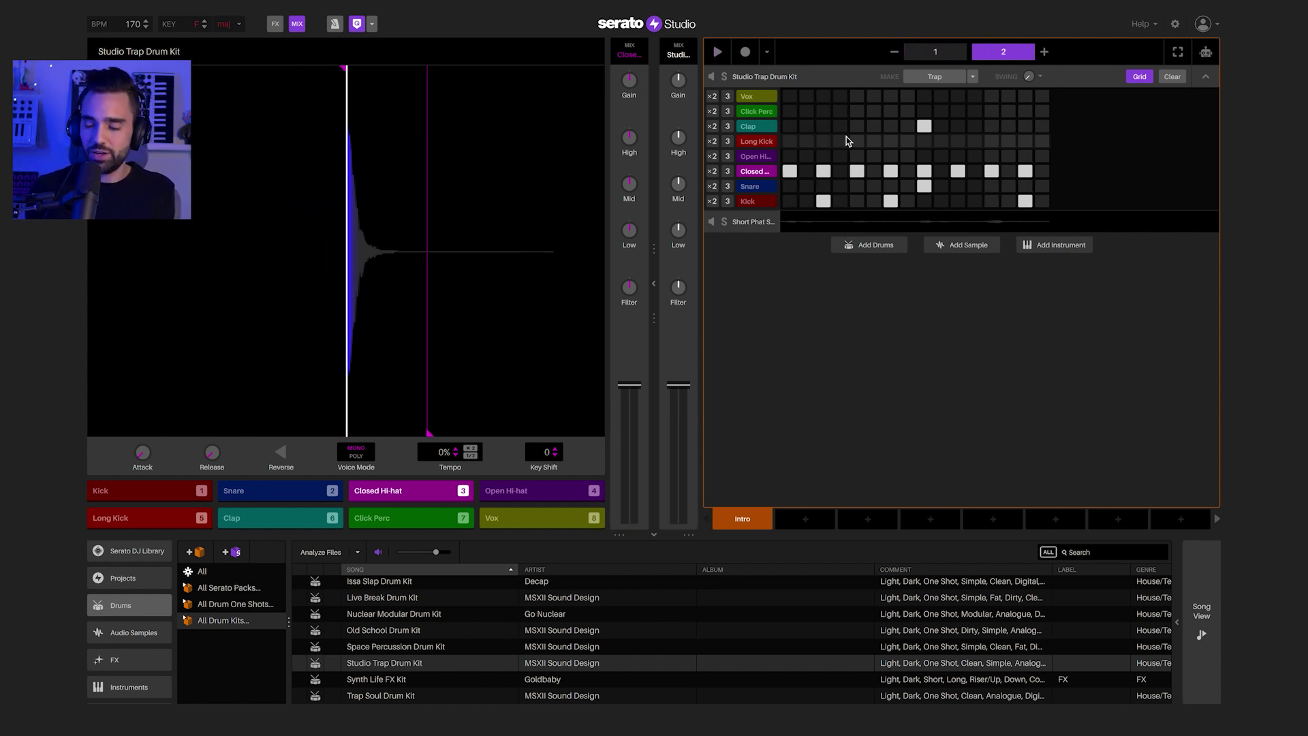
# - Double the Closed Hi-hat row's resolution and add hits on half-steps 3 and 4 of both pages plus 26 and 27 of page 1
pyautogui.click(712, 171)
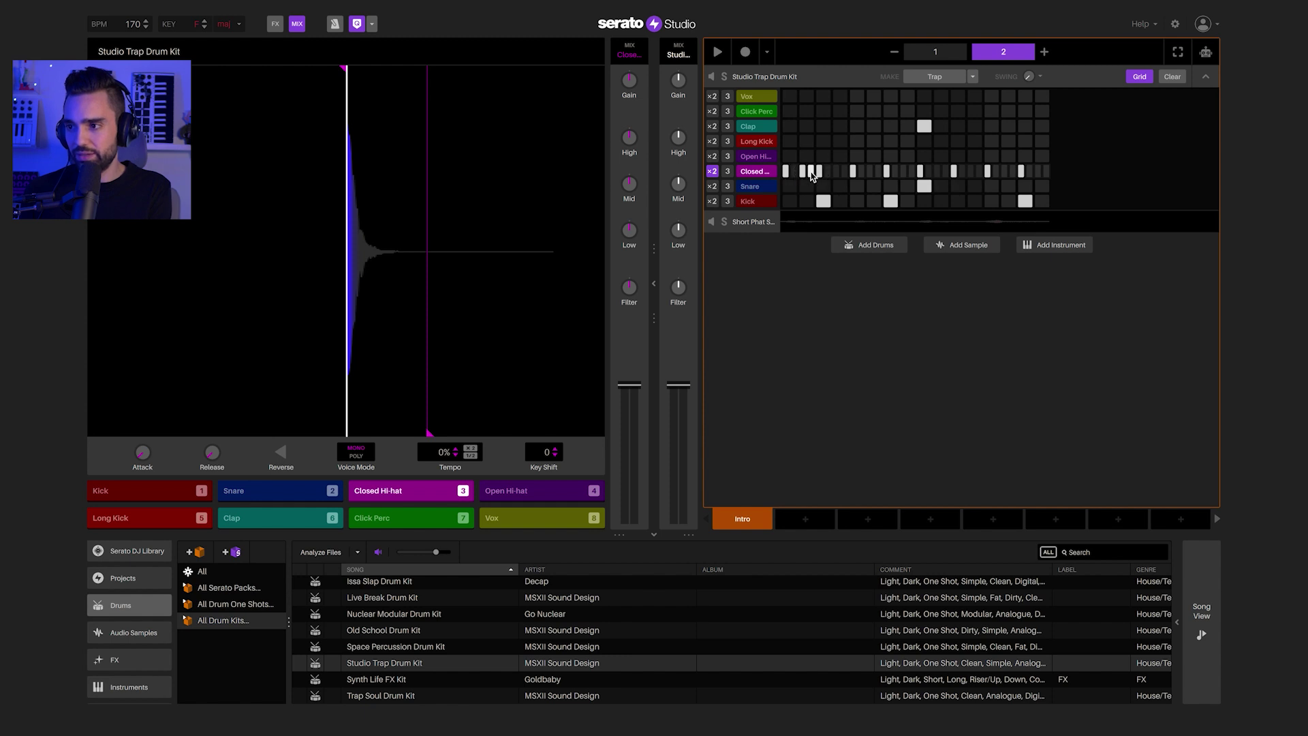
pyautogui.click(955, 52)
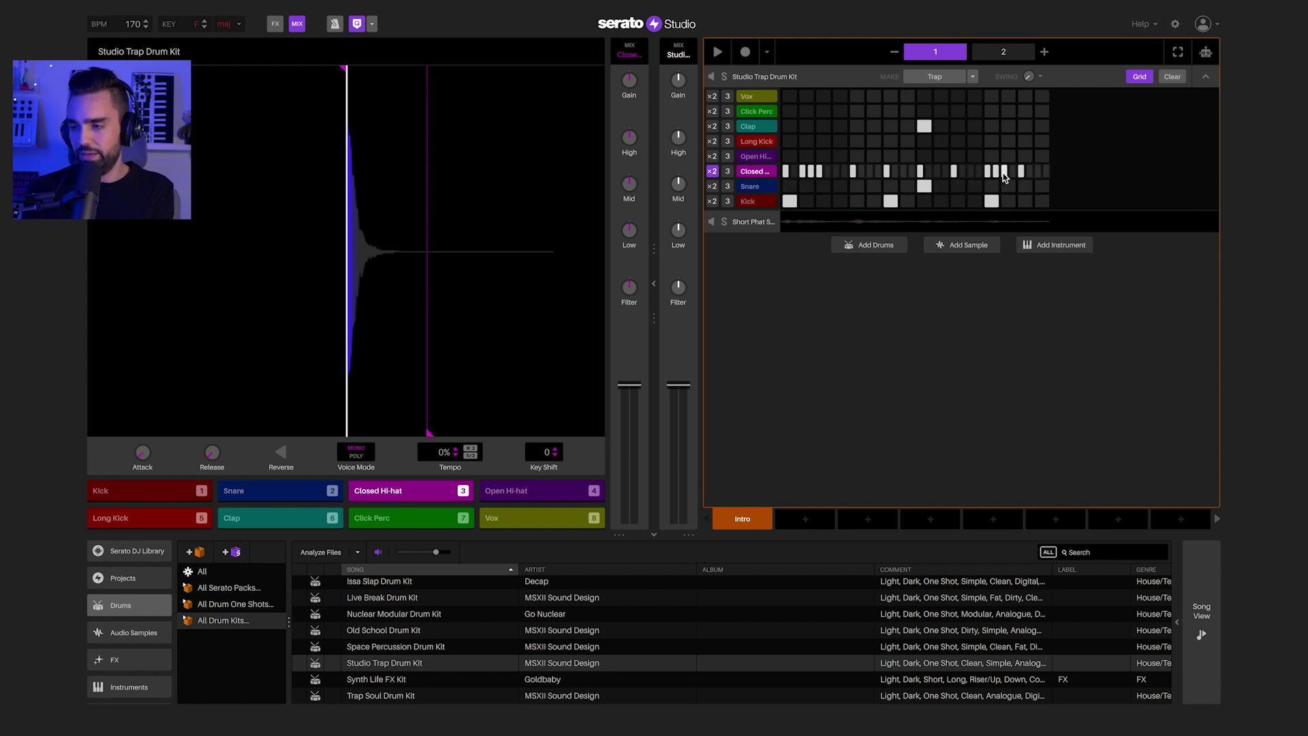
pyautogui.press('space')
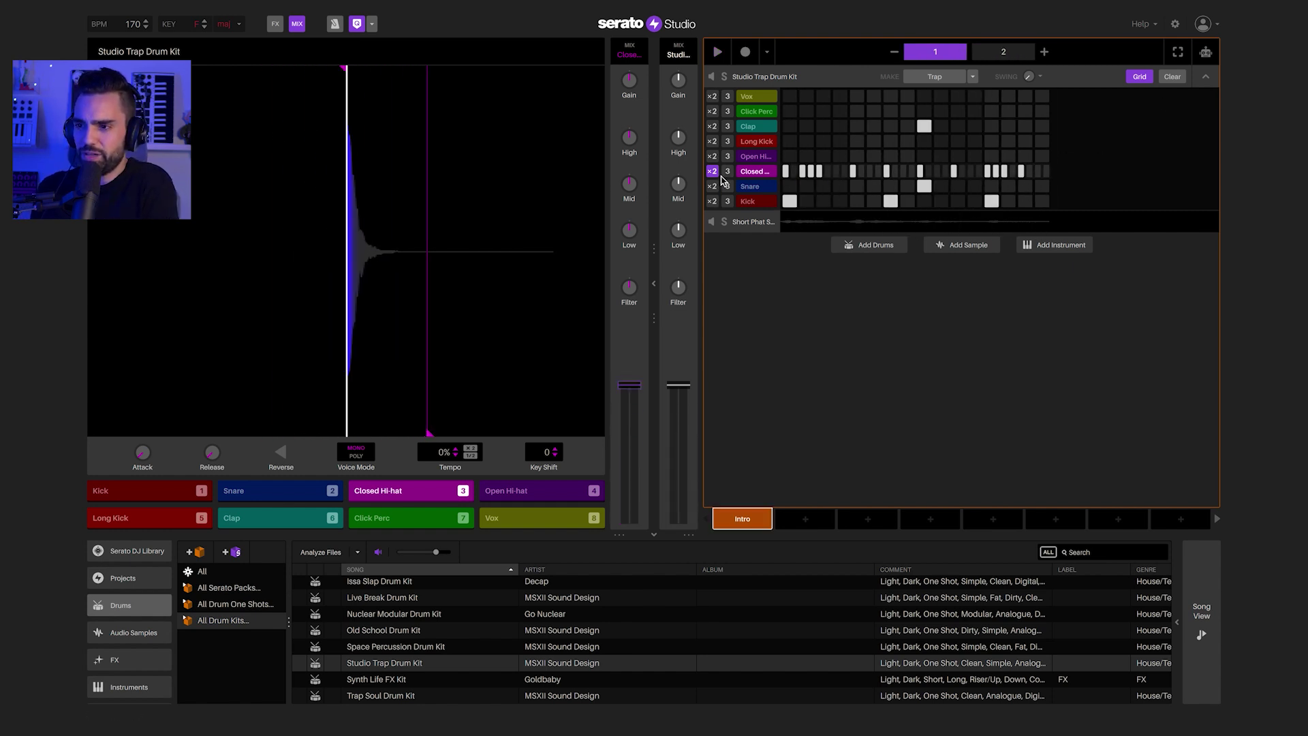
# - Enable triplets on the Closed Hi-hat row, add triplet hits to both pages and play the pattern
pyautogui.click(727, 174)
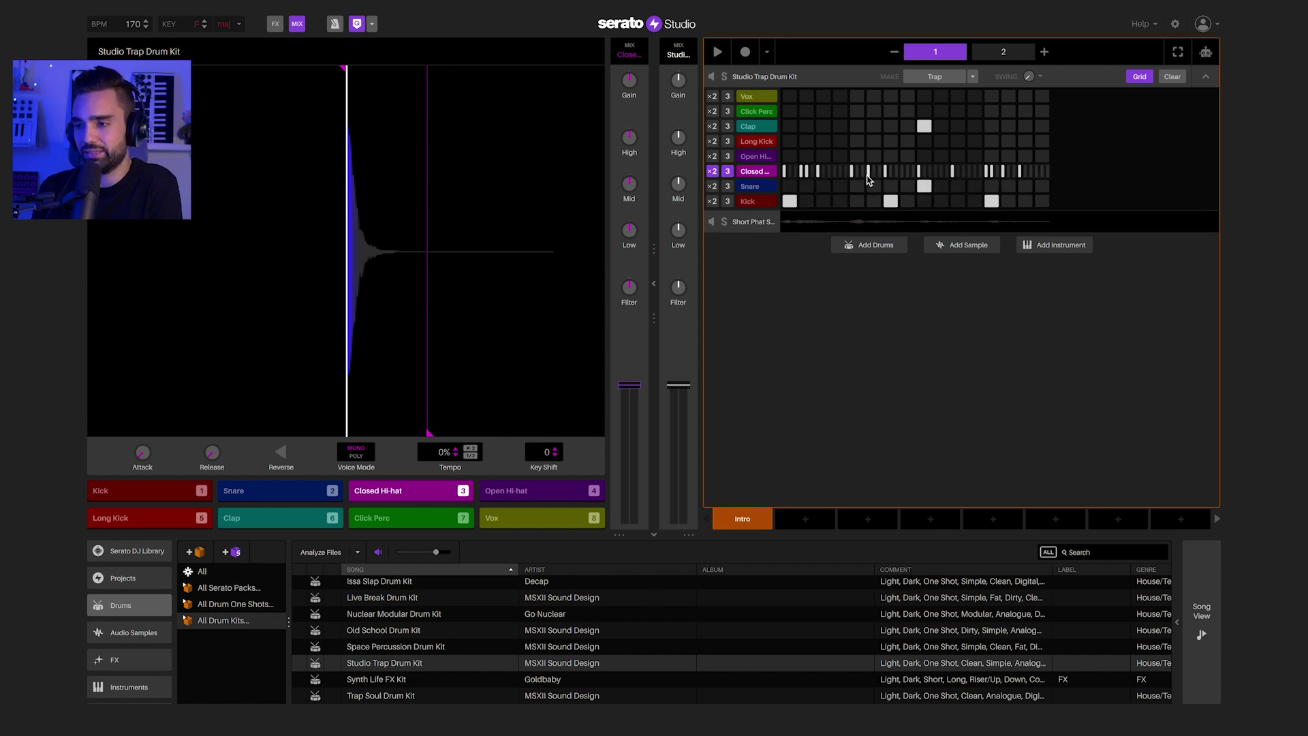
pyautogui.press('space')
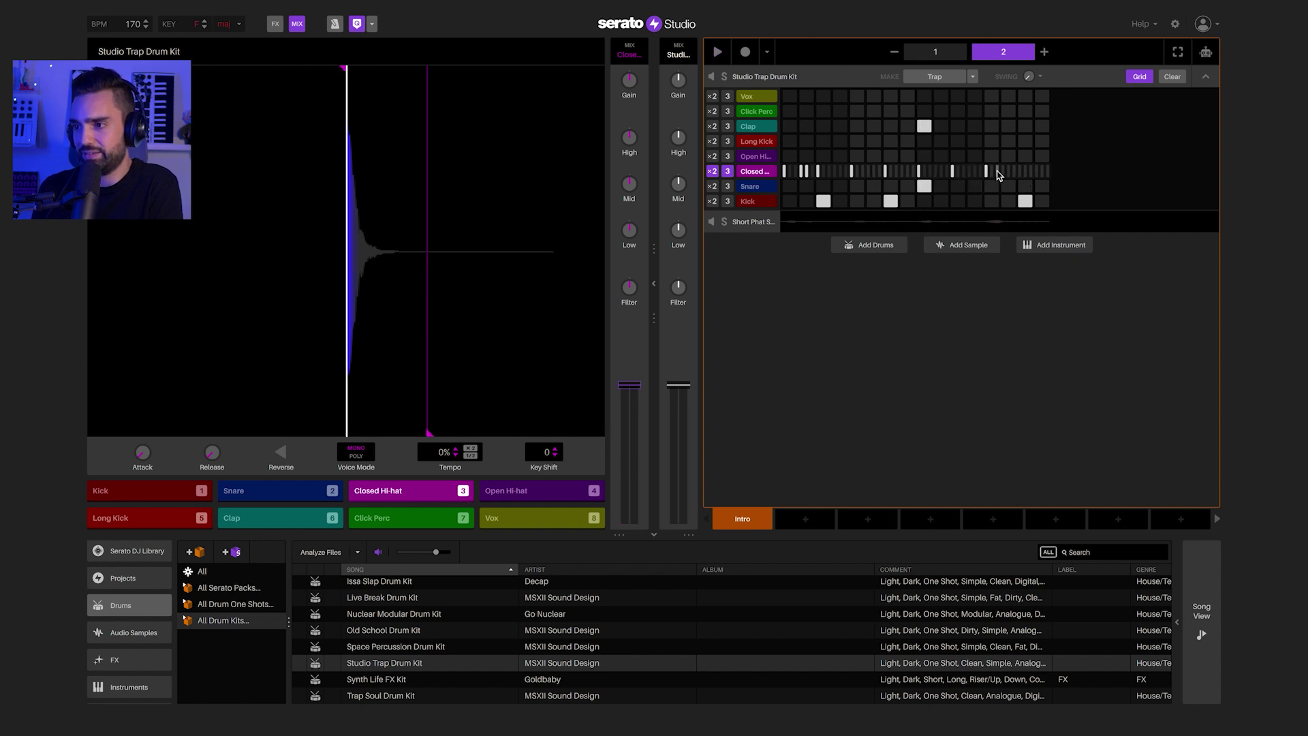
pyautogui.press('space')
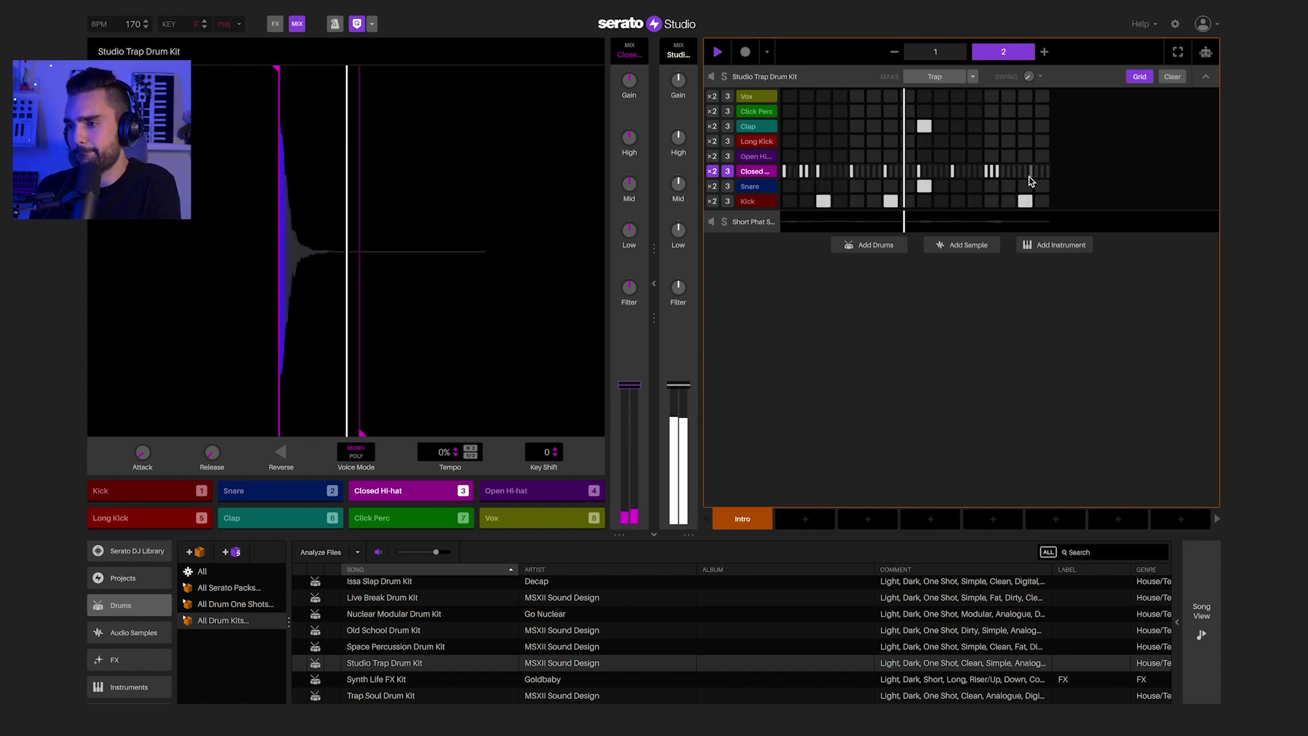
pyautogui.press('space')
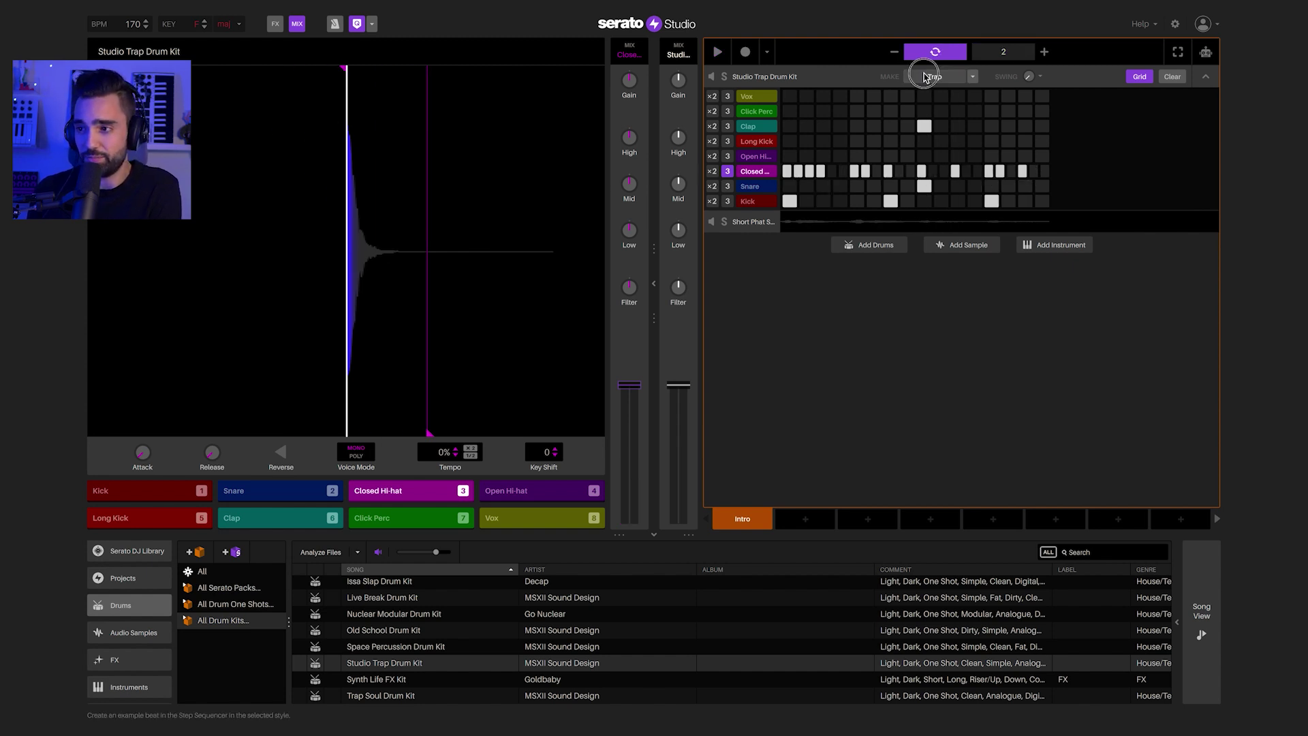
# - Generate a new Trap example beat over the current pattern and play through both of its pages
pyautogui.click(924, 76)
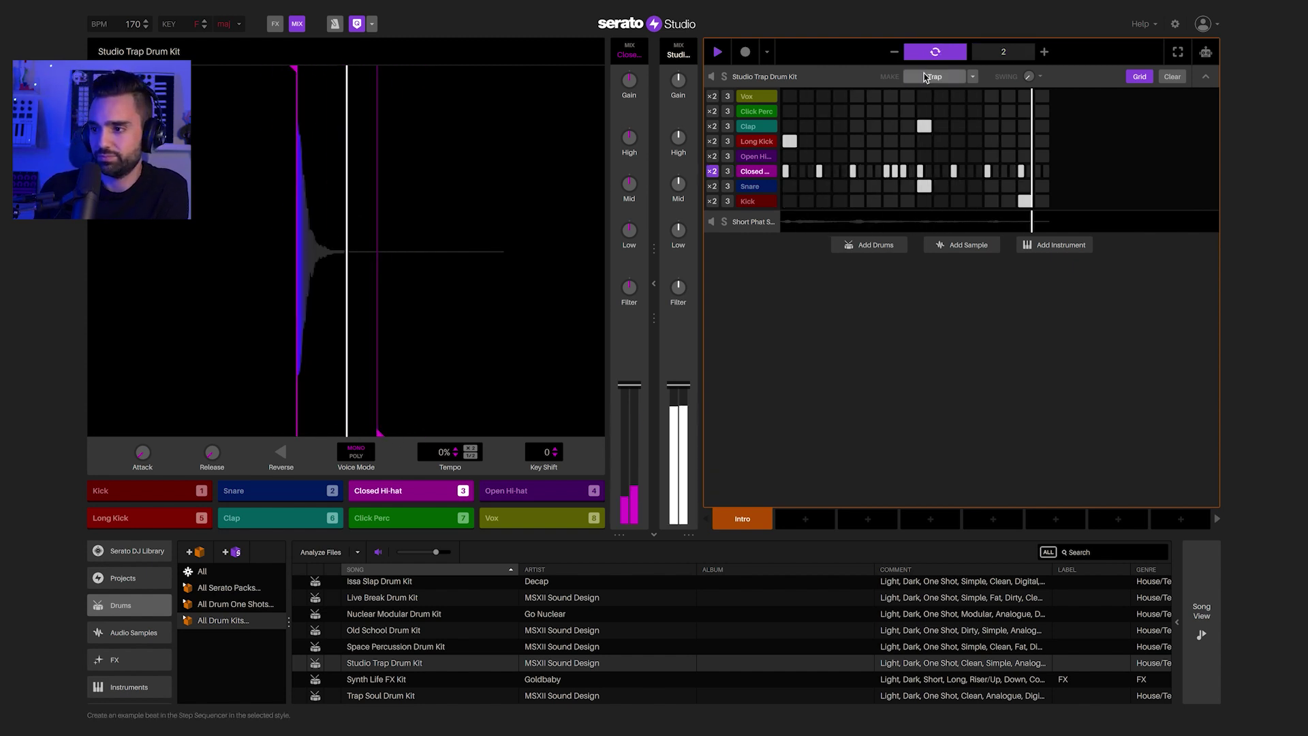
pyautogui.click(983, 55)
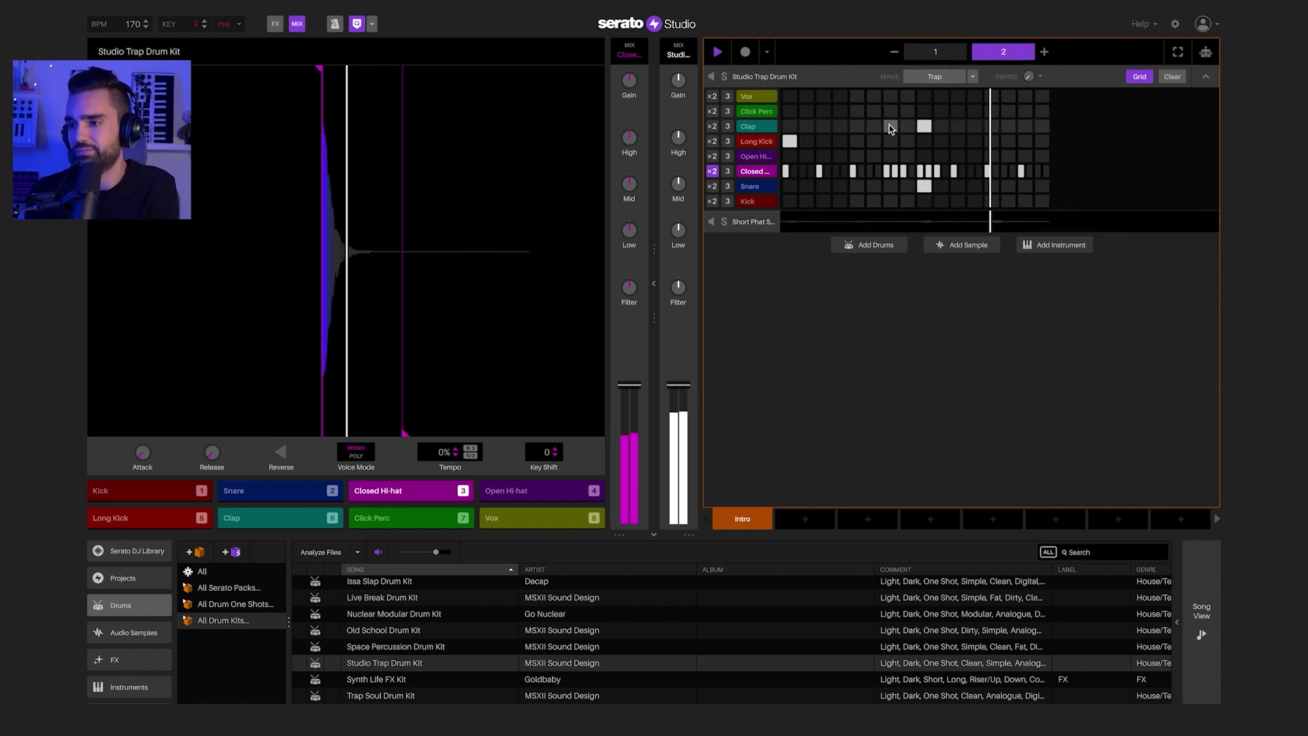
pyautogui.press('space')
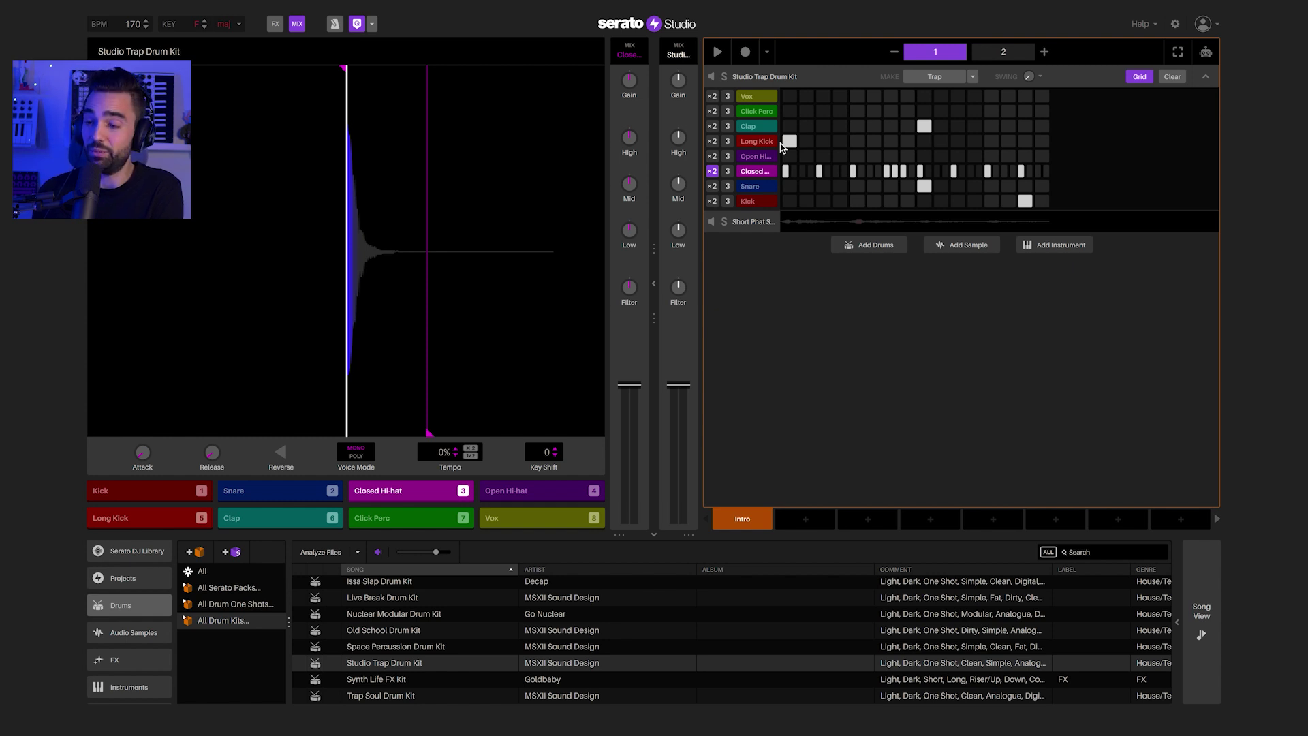
pyautogui.press('space')
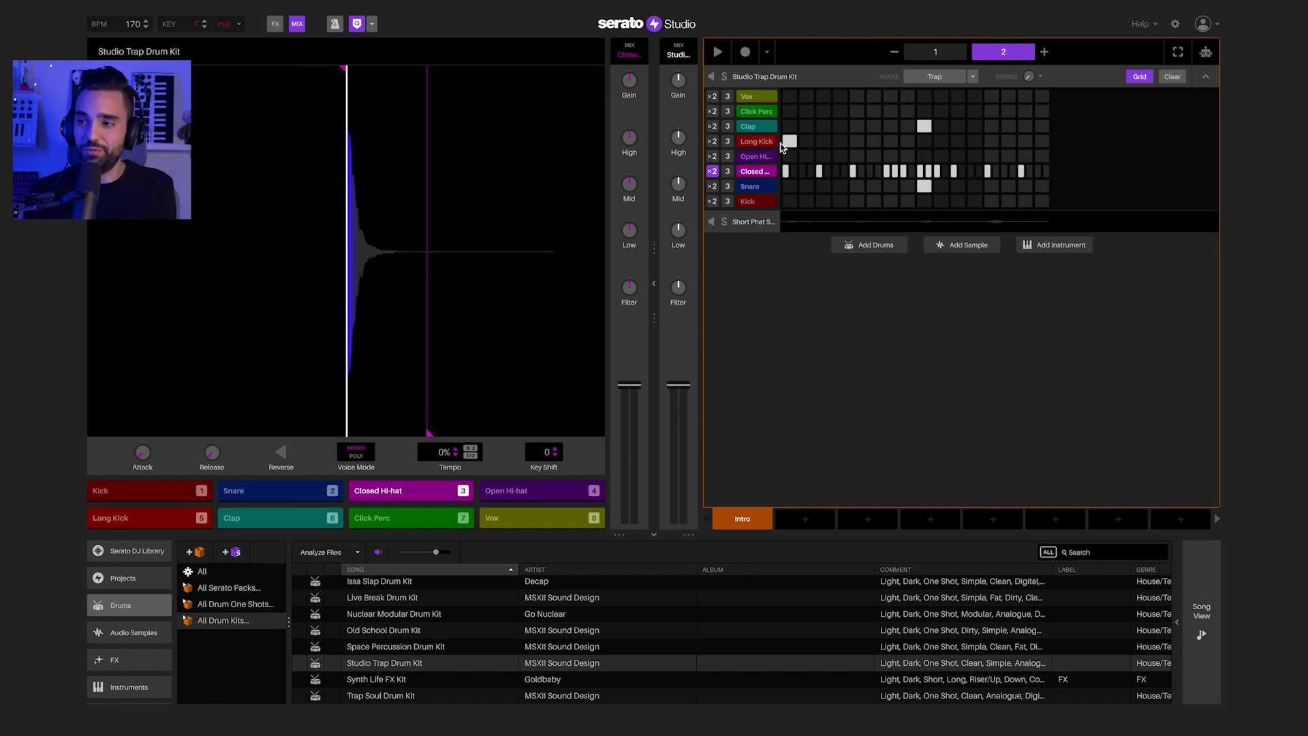
pyautogui.press('space')
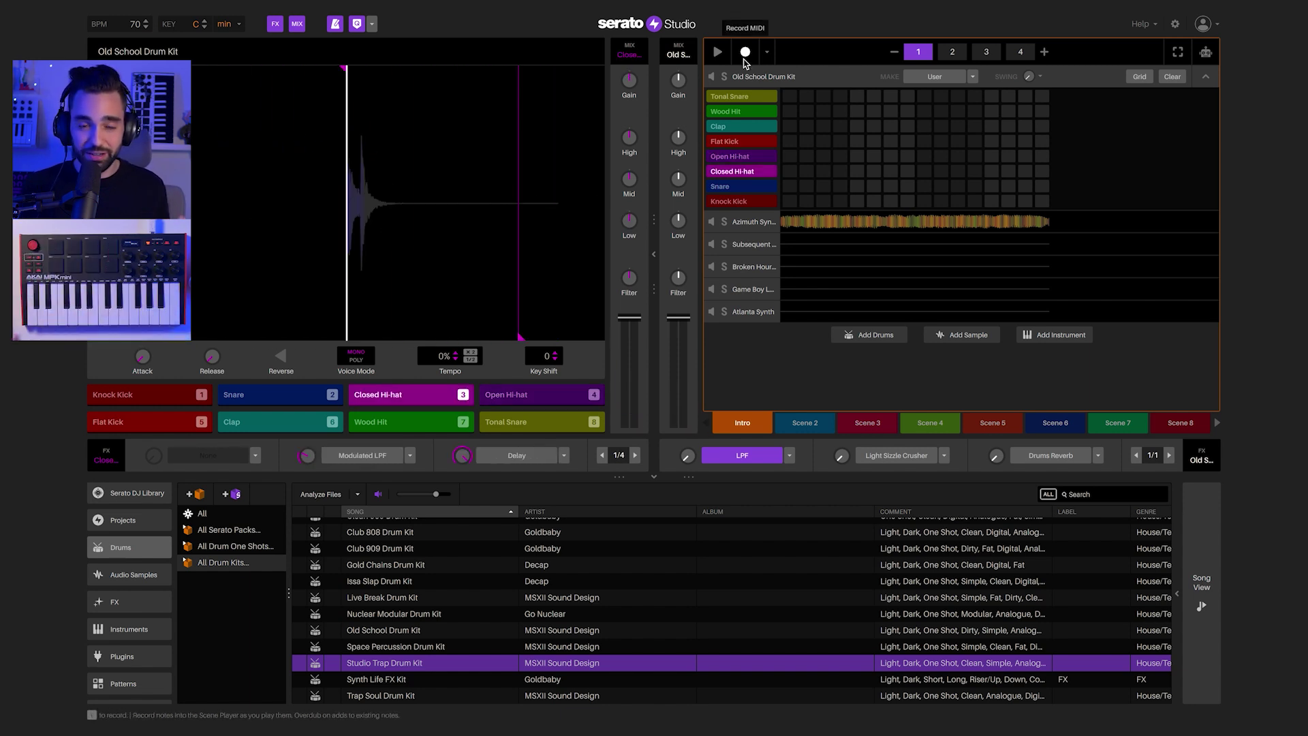
# - Record a live drum pattern with the Old School Drum Kit into the Intro scene and increase the scene size to four pages
pyautogui.click(745, 55)
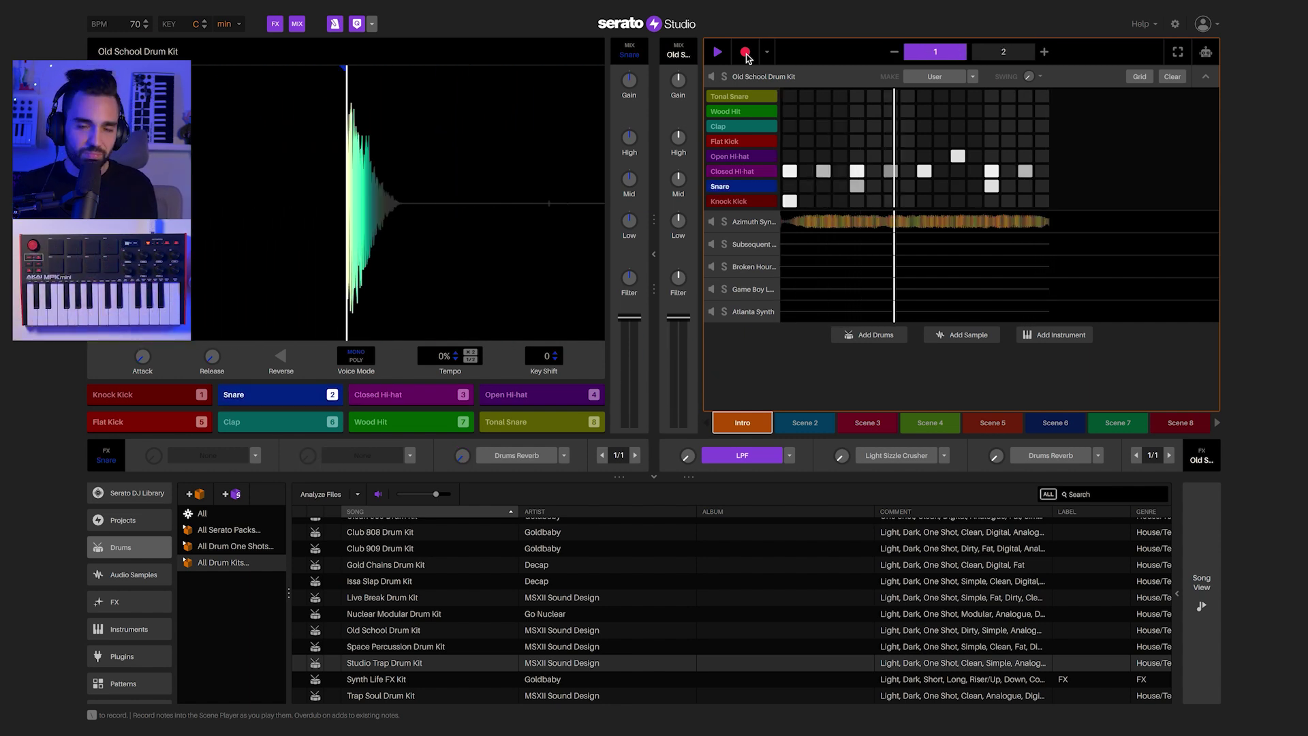
pyautogui.click(746, 53)
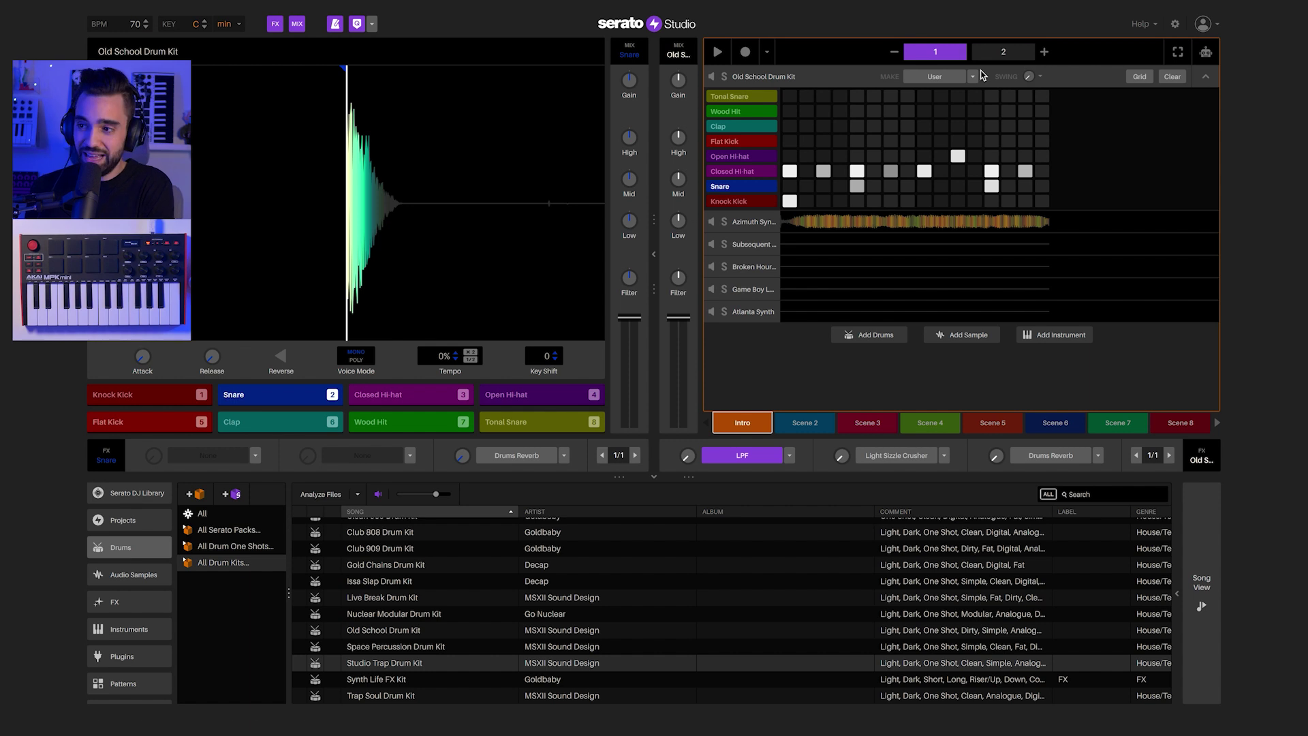
pyautogui.click(1046, 53)
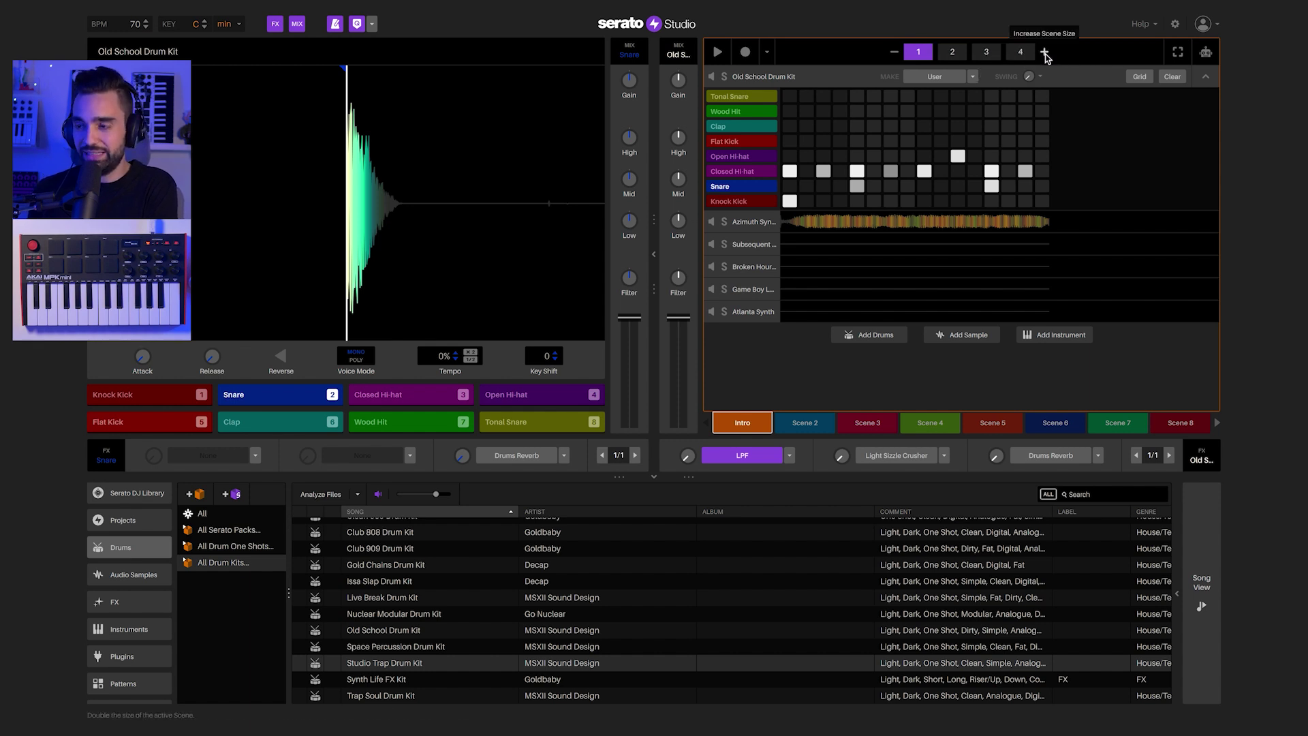
pyautogui.click(718, 53)
pyautogui.click(717, 53)
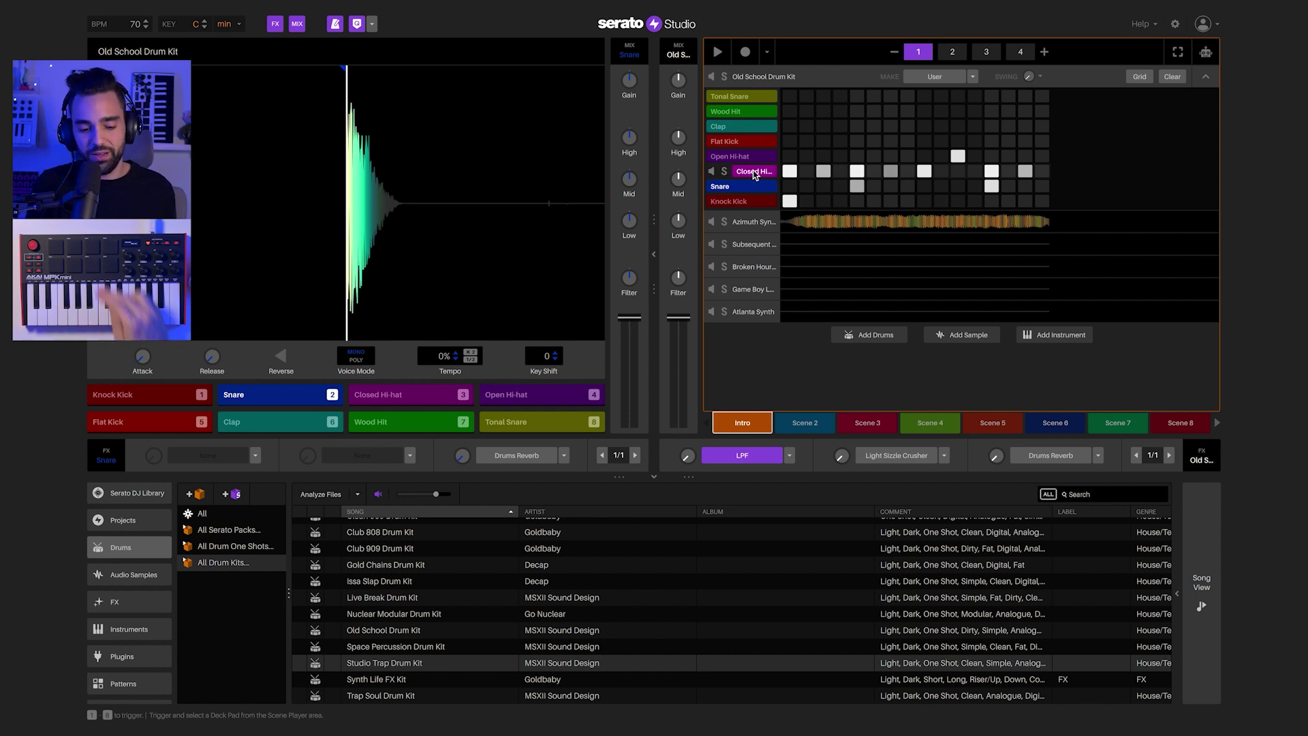
# - Audition the Old School kit's Closed Hi-hat repeatedly and play back the recorded Intro scene
pyautogui.press('3')
pyautogui.press('3')
pyautogui.press('3')
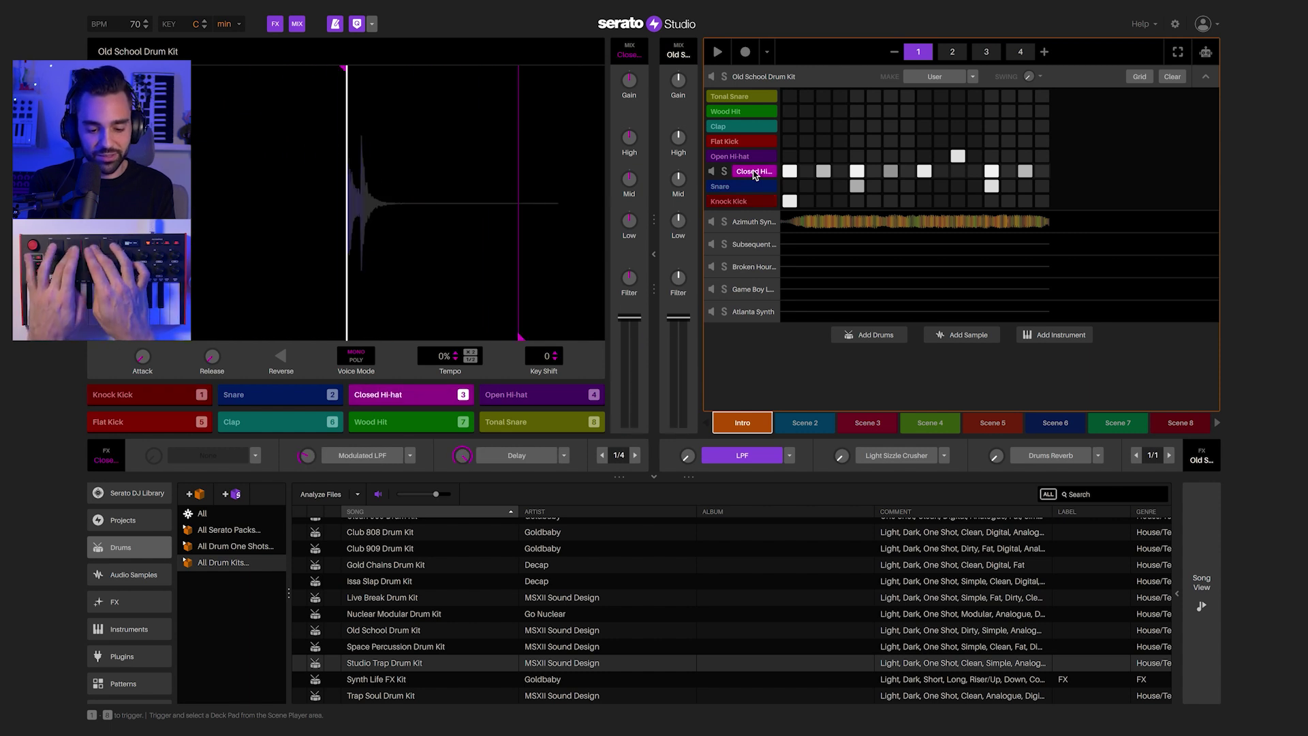
pyautogui.click(755, 173)
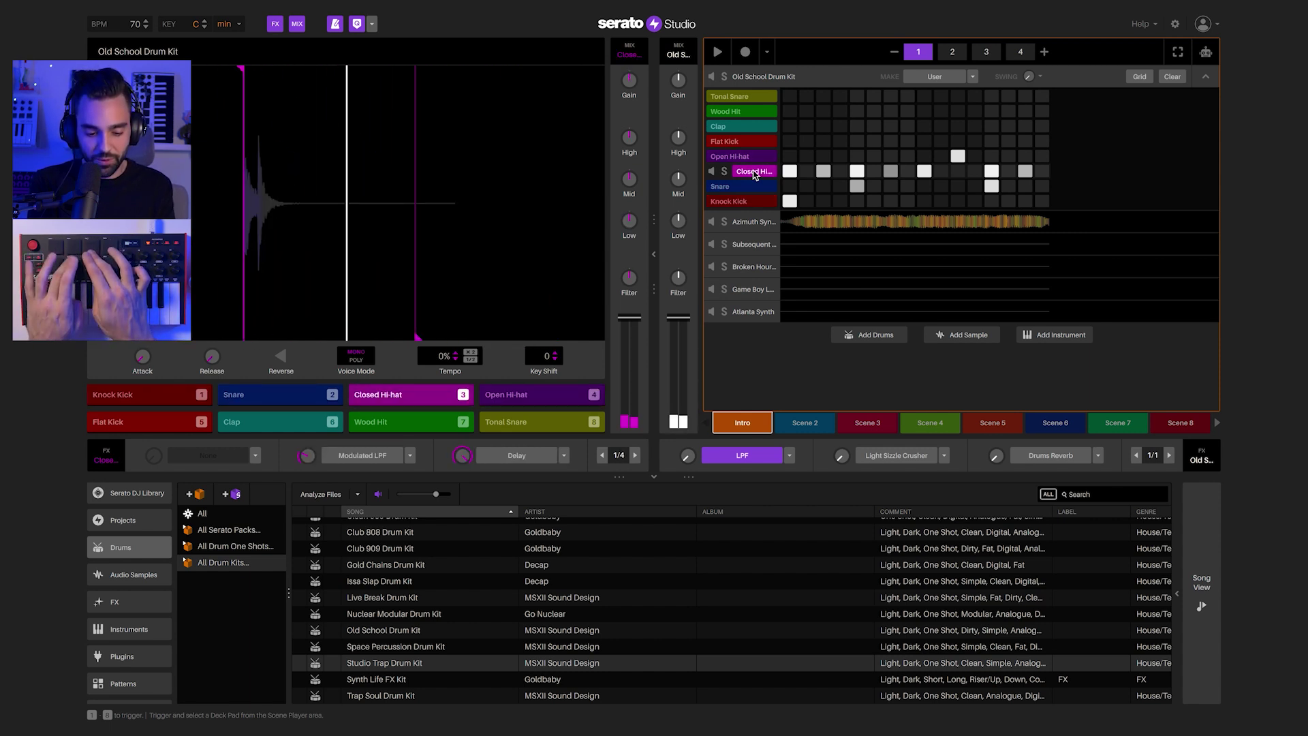
pyautogui.click(712, 53)
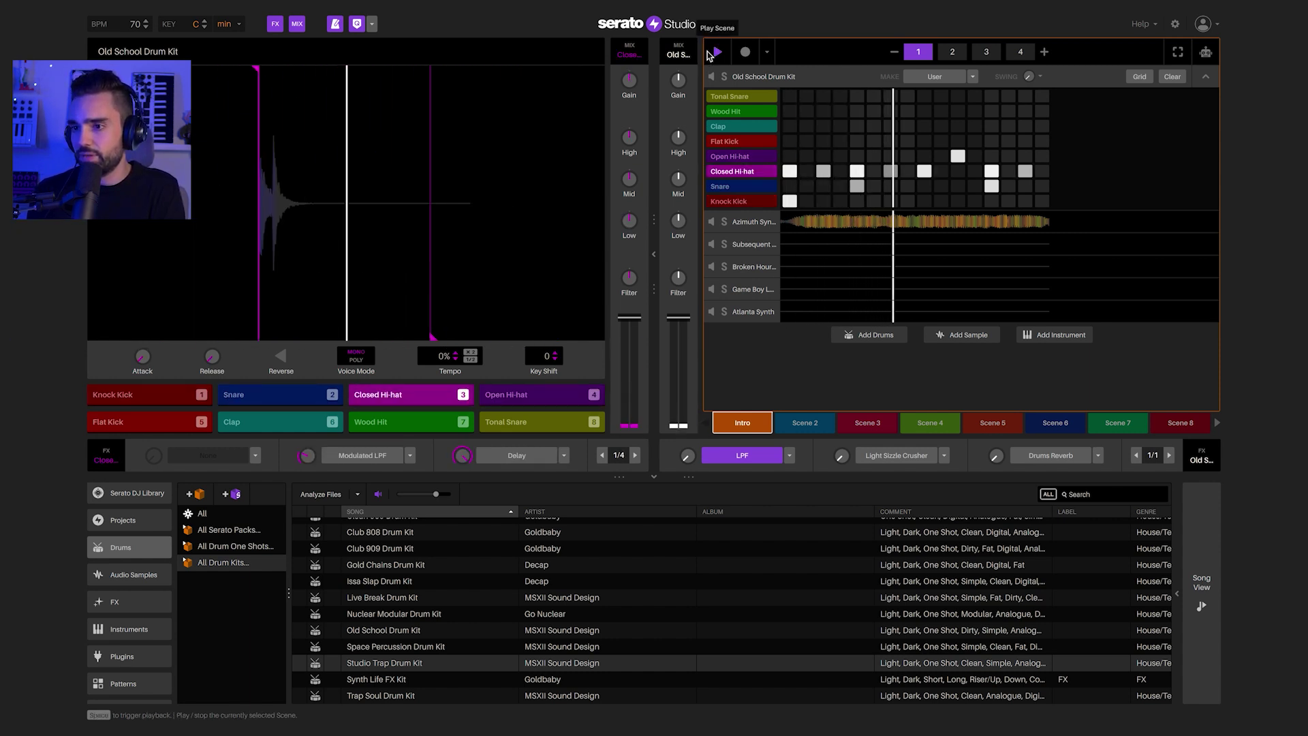
pyautogui.click(712, 52)
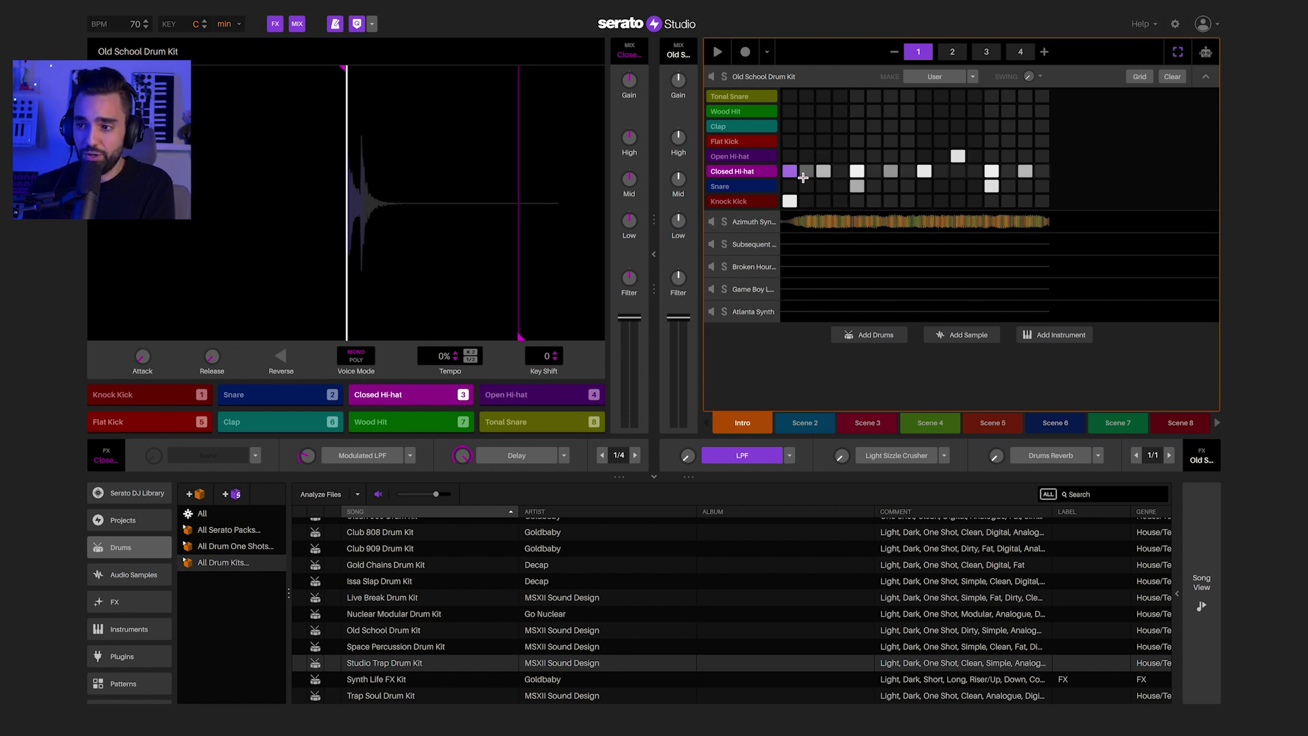
# - Check the velocities of the Closed Hi-hat and Open Hi-hat hits on page 1 and play back the Intro scene
pyautogui.moveTo(791, 173); pyautogui.dragTo(824, 178)
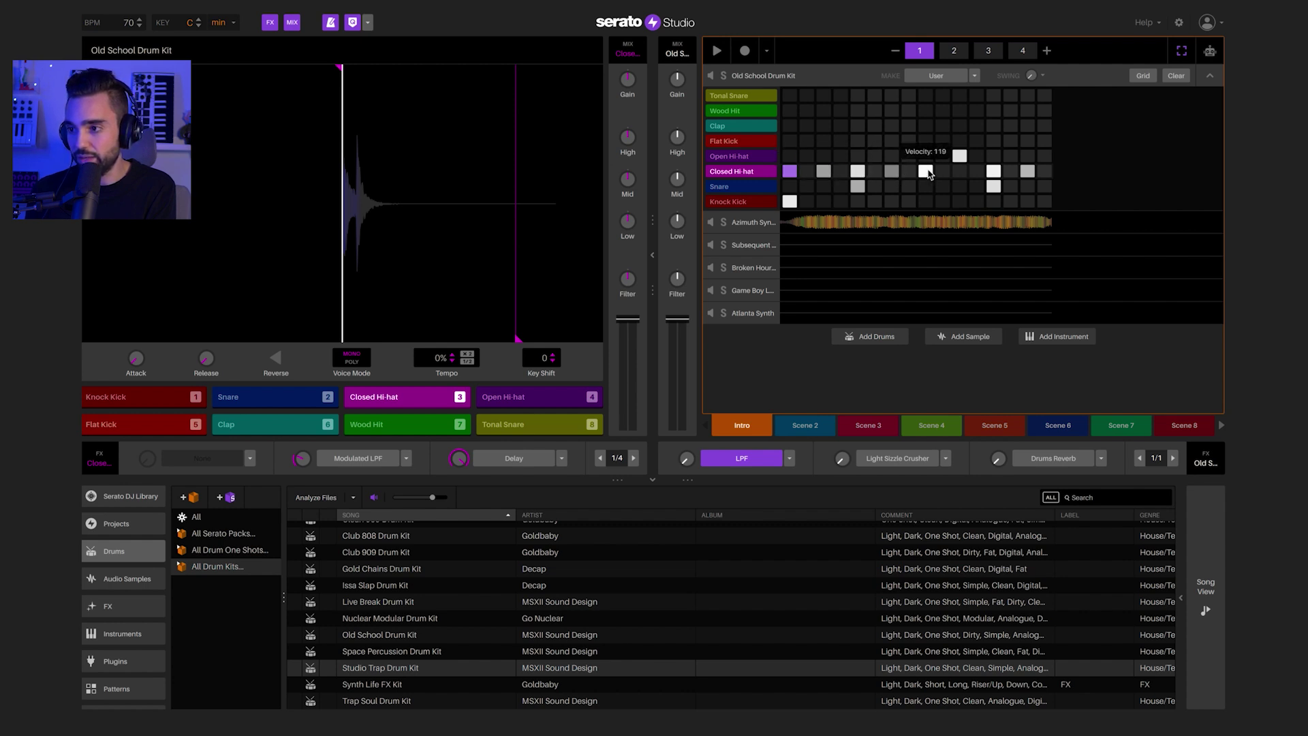
pyautogui.moveTo(926, 171); pyautogui.dragTo(997, 174)
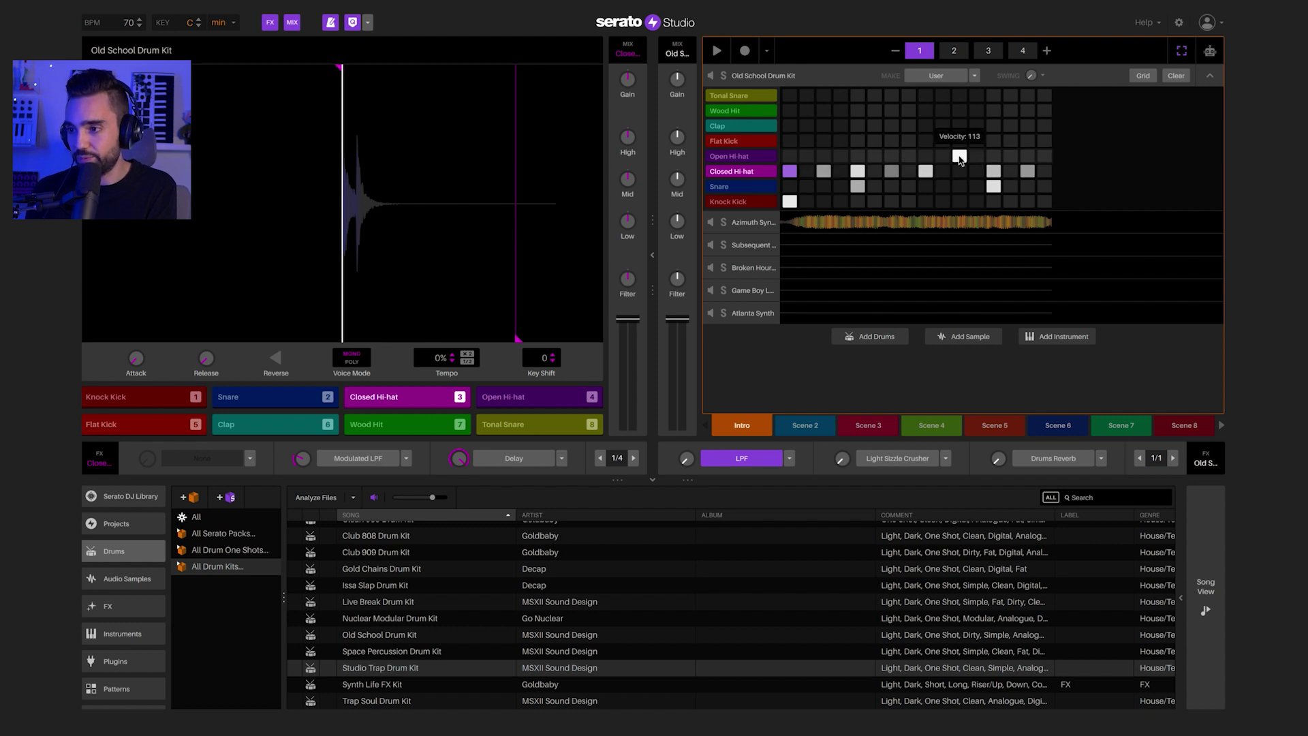
pyautogui.press('space')
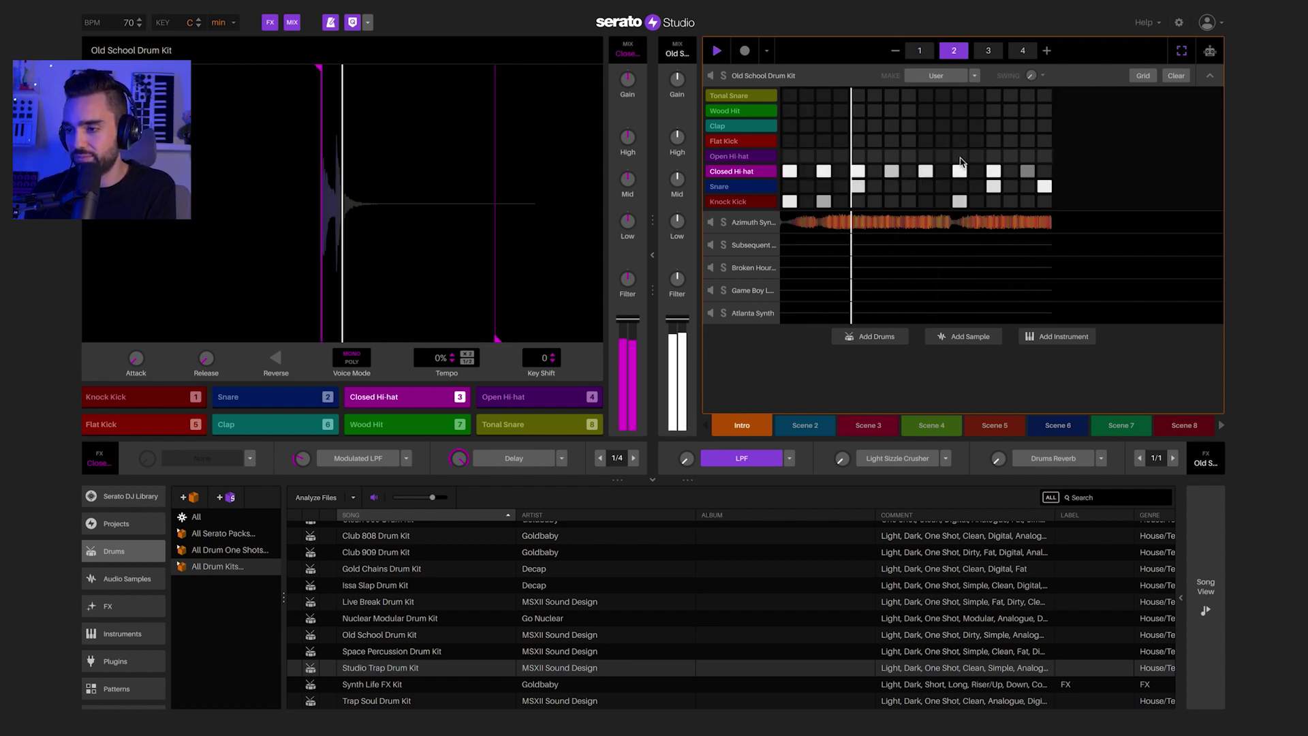
pyautogui.press('space')
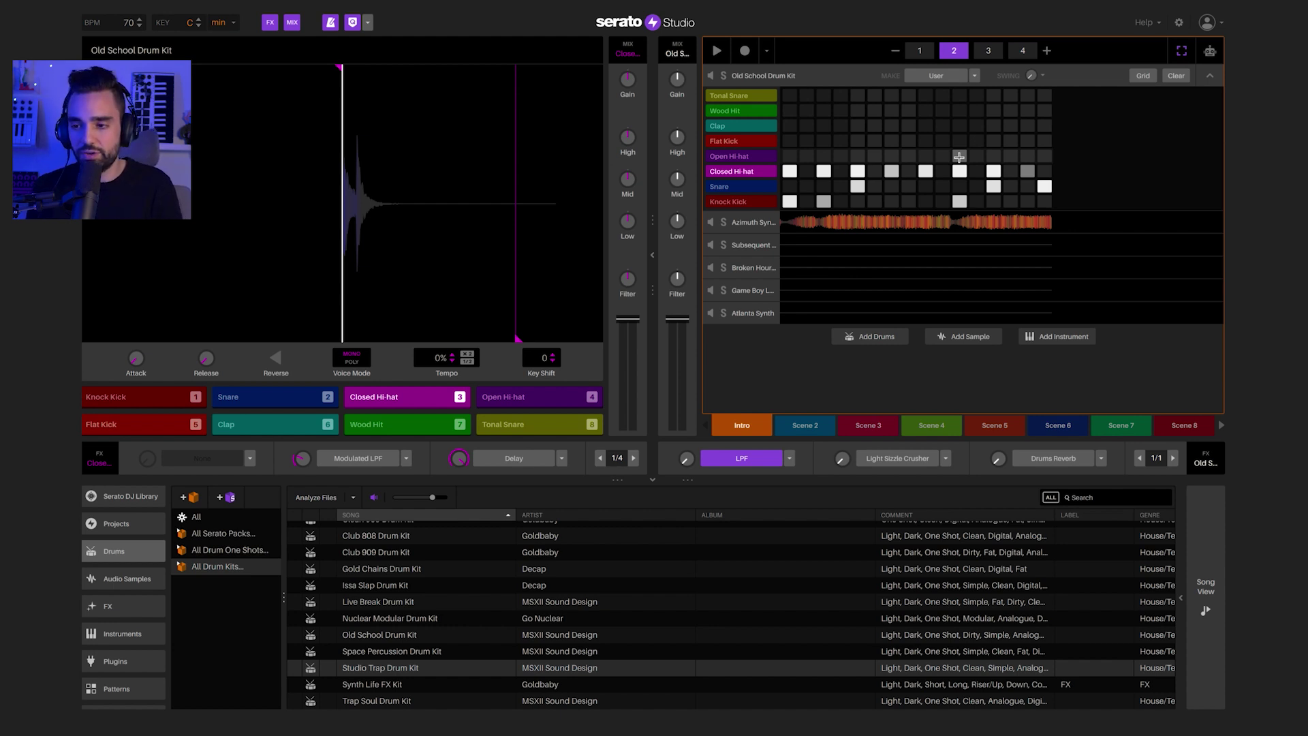
# - Choose the LPF effect from the EQ category for the Old School Drum Kit and raise its level during playback
pyautogui.click(791, 465)
pyautogui.moveTo(777, 491)
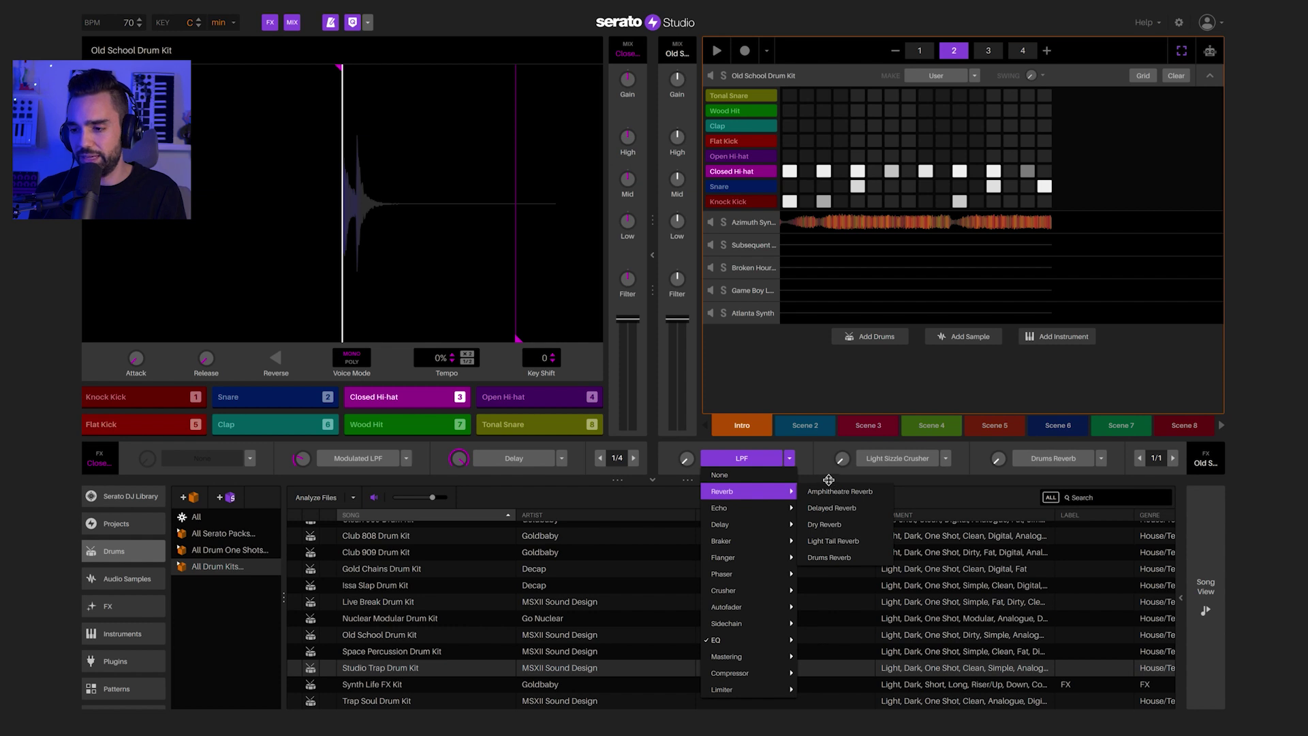
pyautogui.moveTo(742, 646)
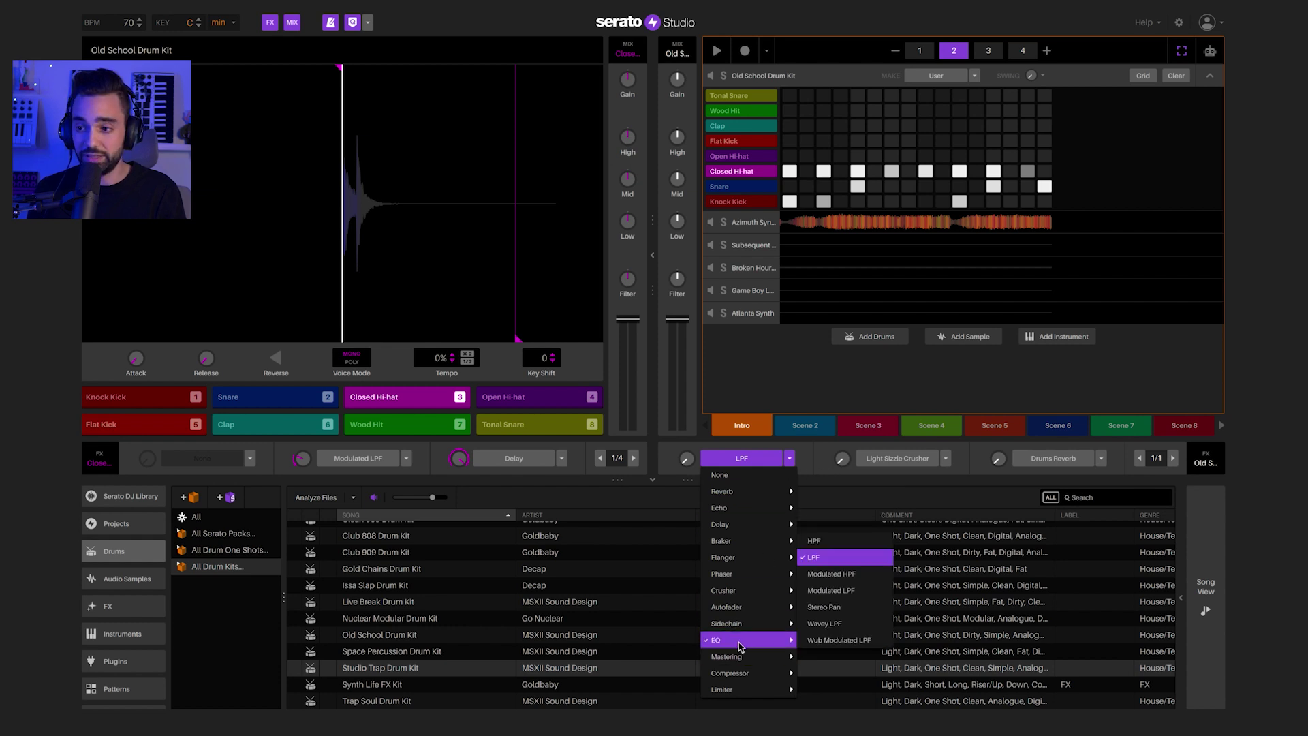
pyautogui.click(819, 563)
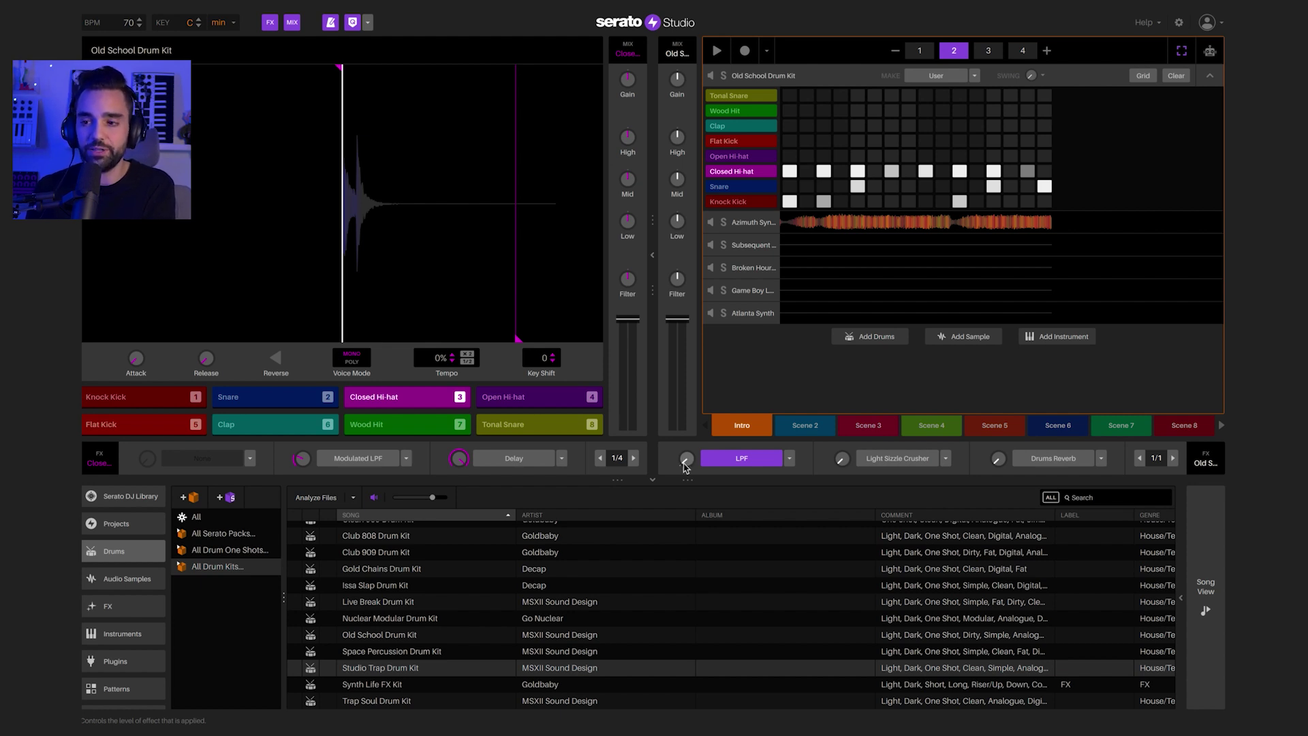
pyautogui.press('space')
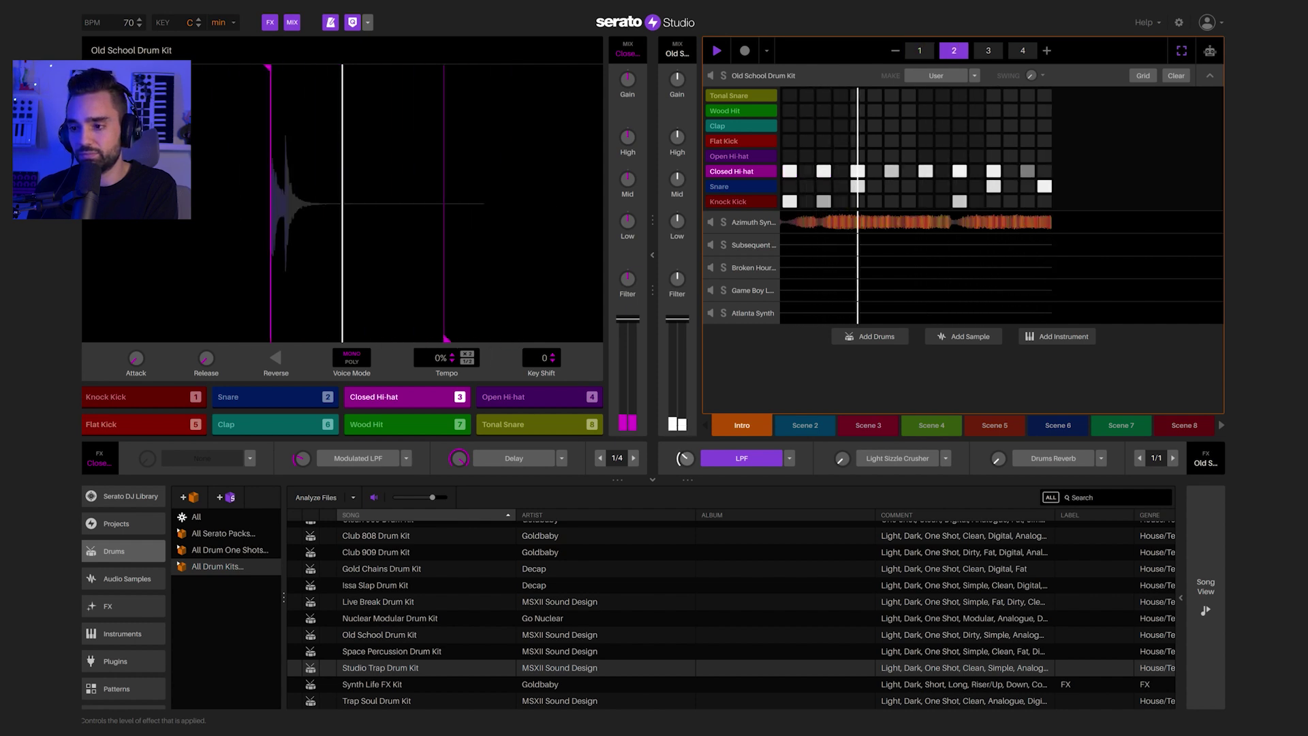
pyautogui.press('space')
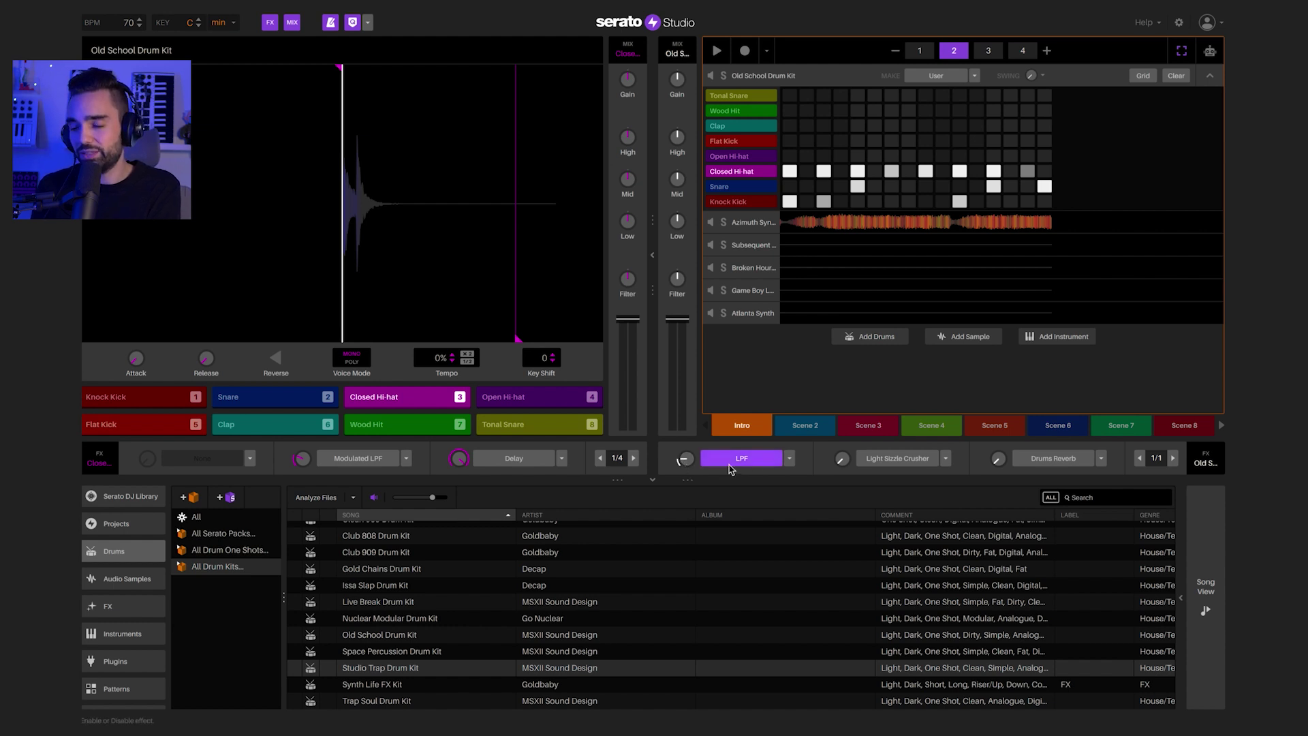
# - Play the Intro scene to audition the LPF effect on the drum kit and turn off the metronome
pyautogui.press('space')
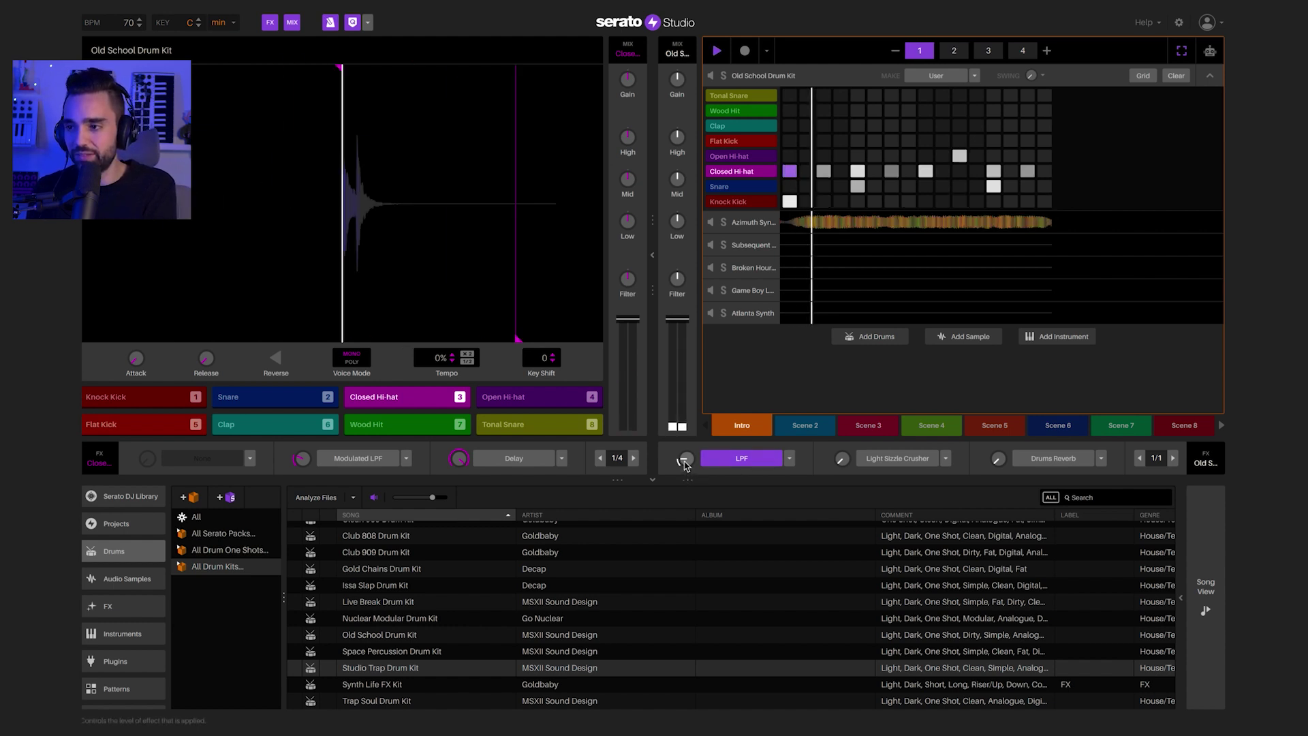
pyautogui.click(733, 464)
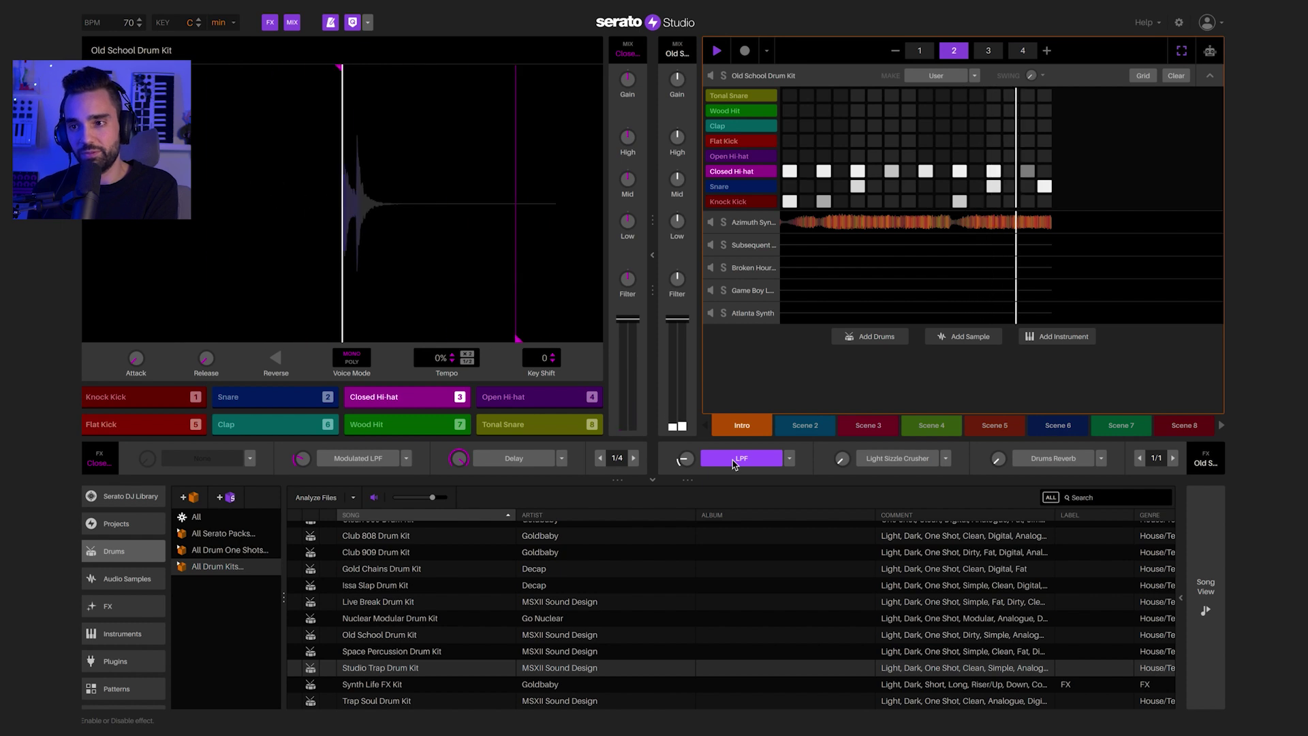
pyautogui.click(331, 25)
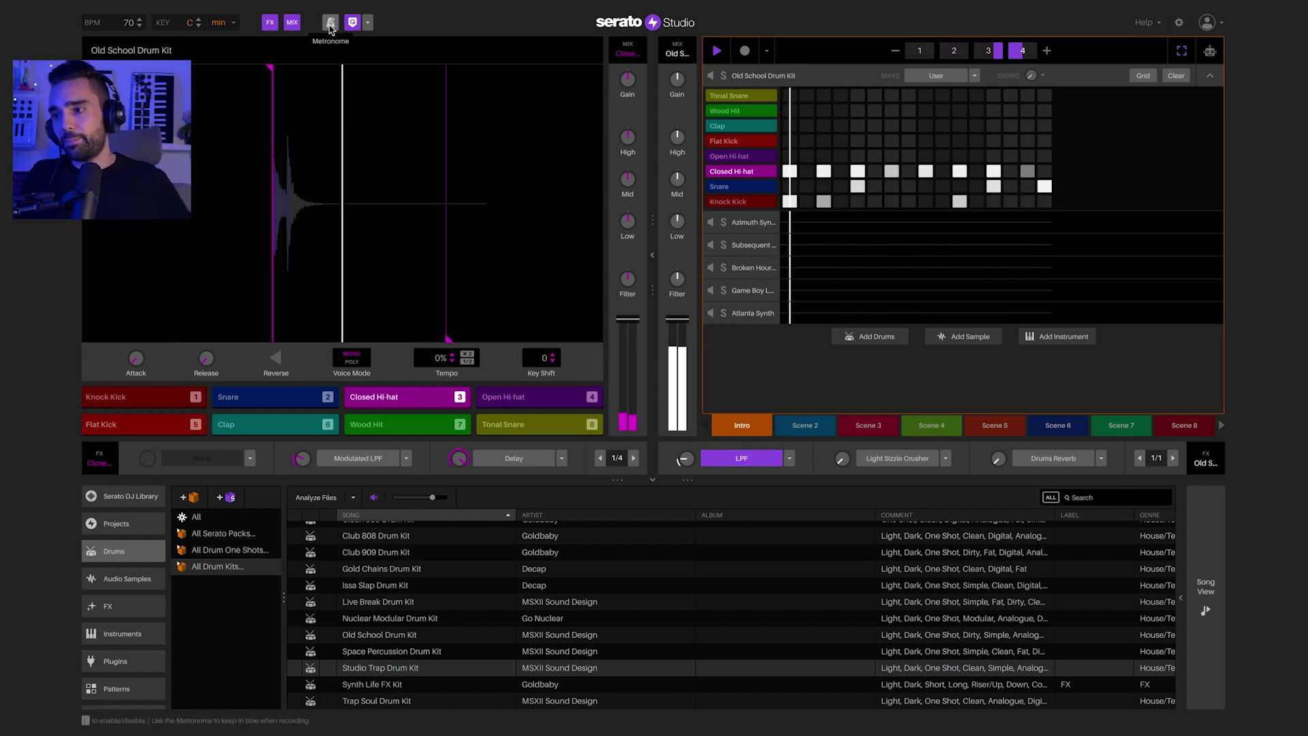